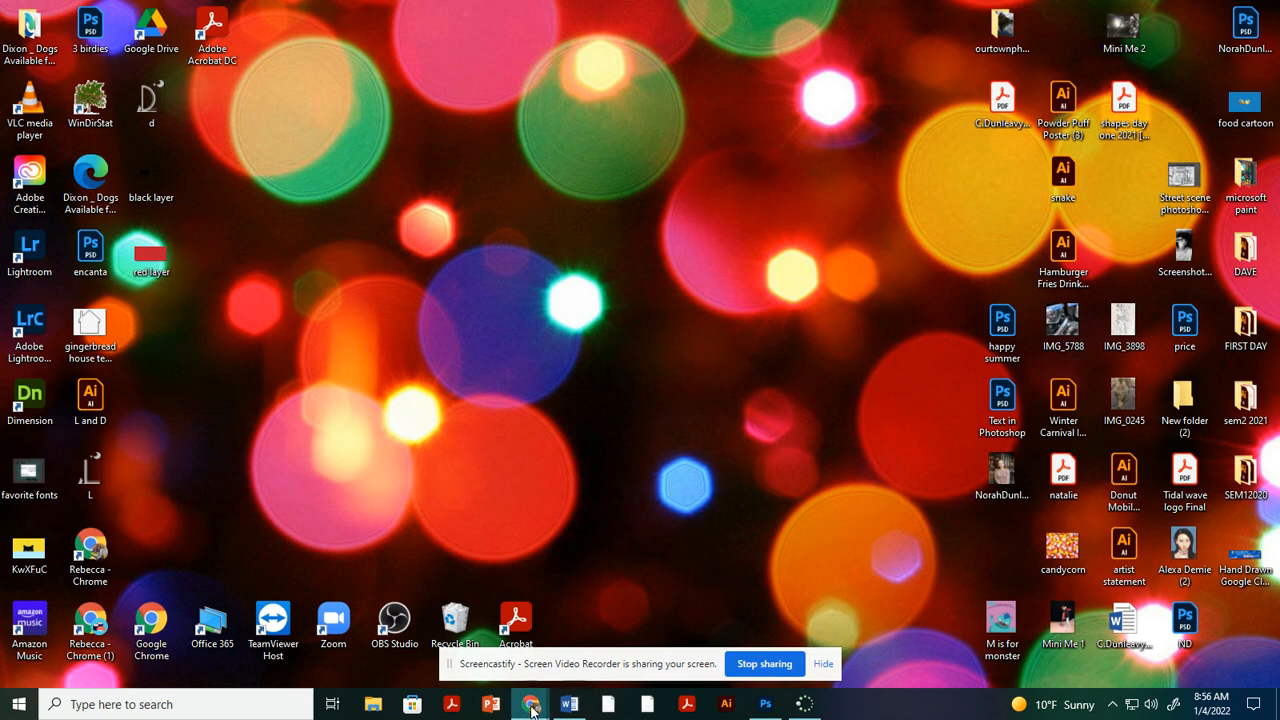
Switch to the Google Classroom window in Chrome and open the Exploring Digital Art Sem1 BLOCK 1 class.
mouse_move(533, 710)
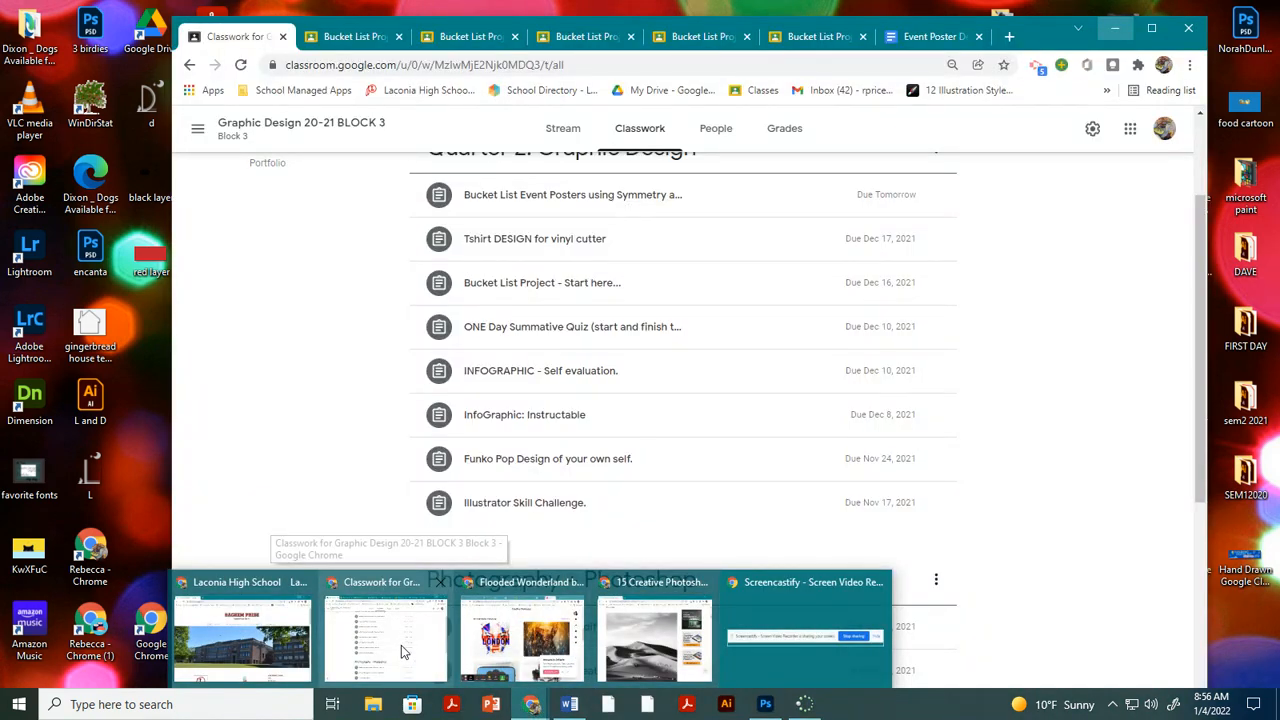
click(401, 646)
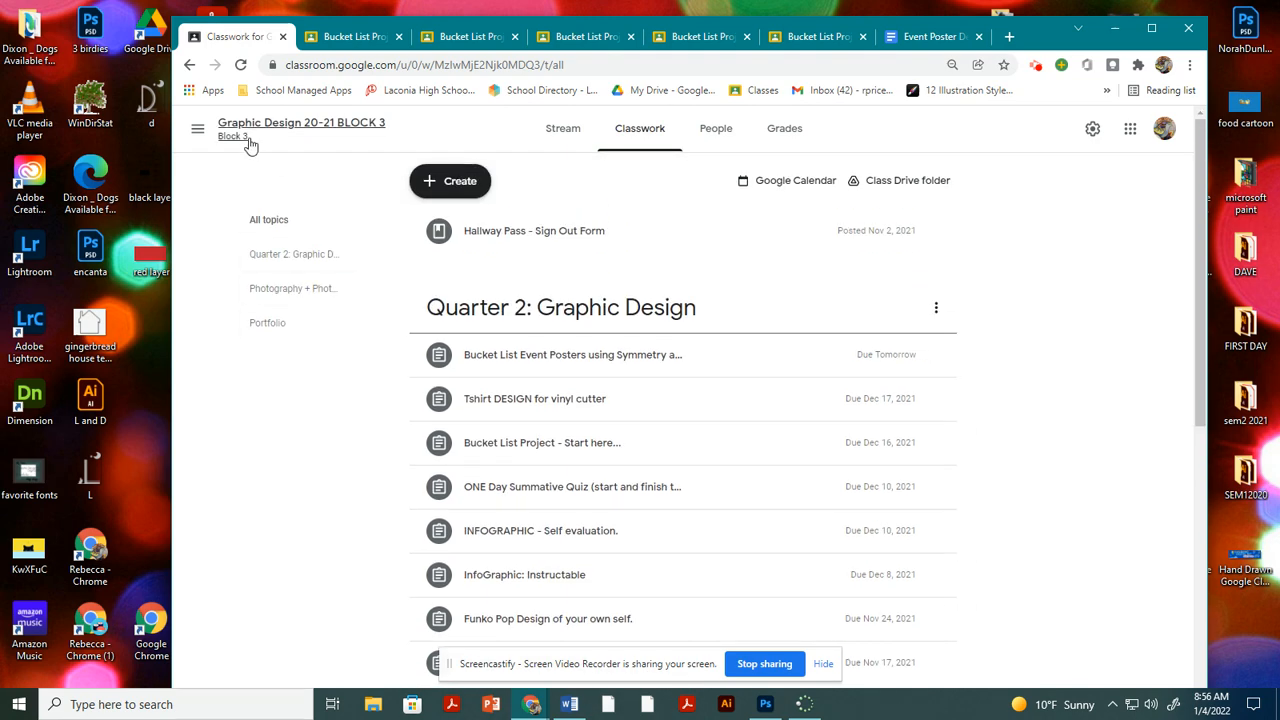
click(197, 130)
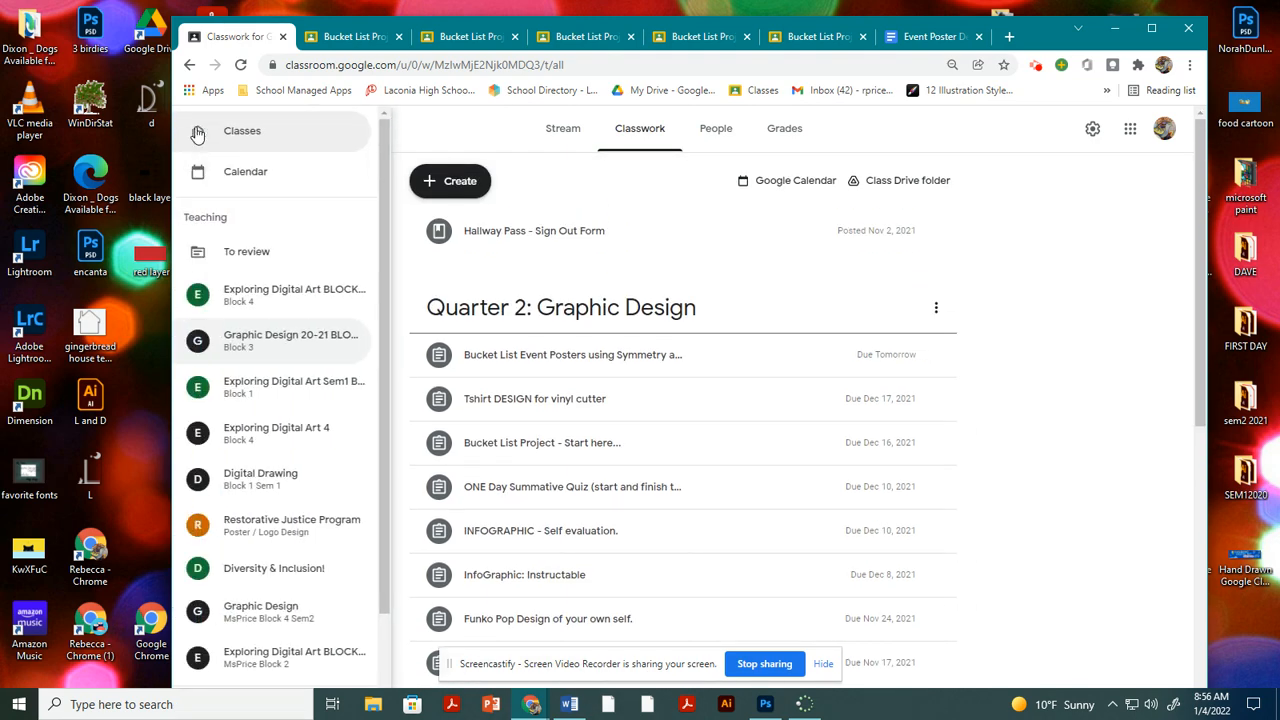
click(250, 383)
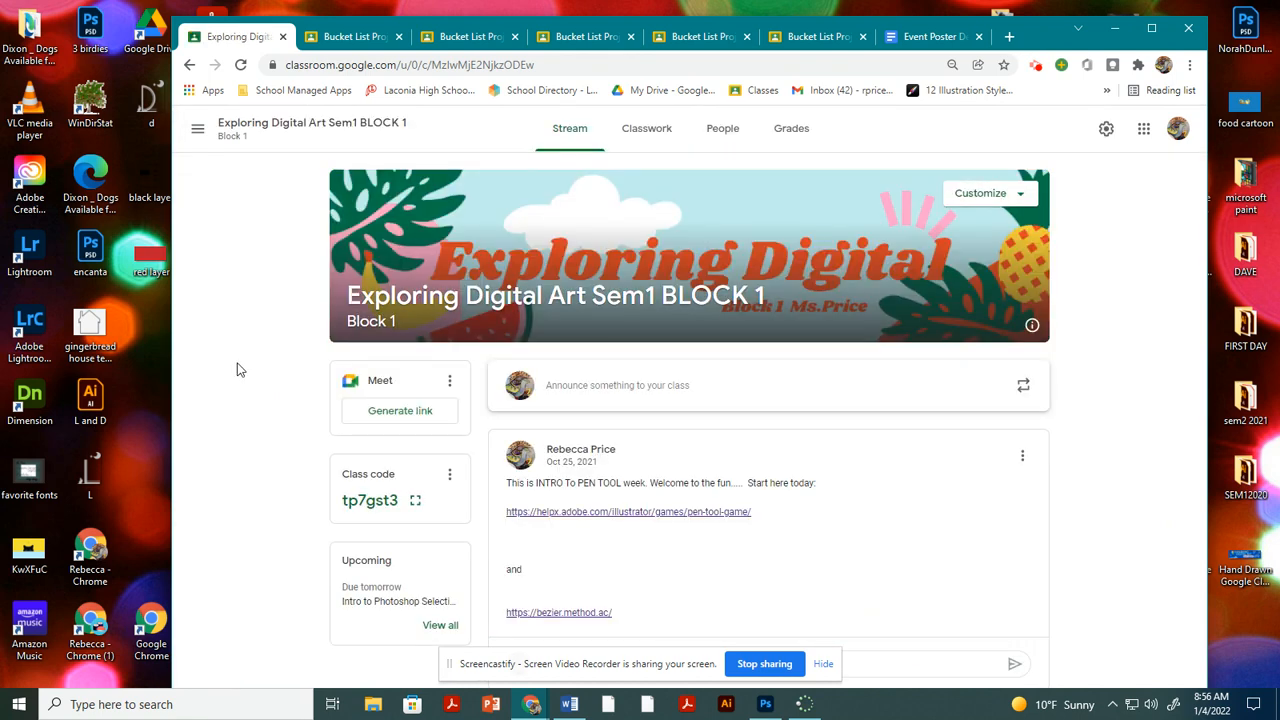
Close all the Bucket List Project tabs and the Event Poster document tab, keeping only the class page open.
click(399, 37)
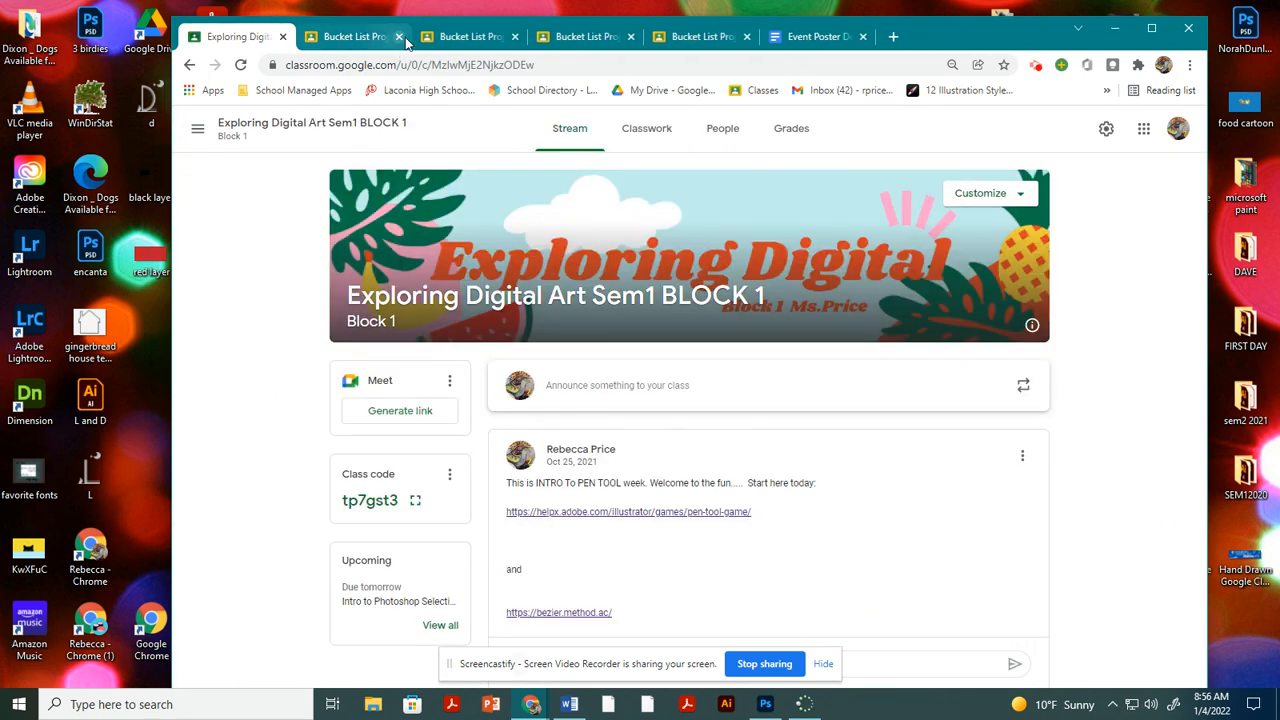
click(399, 37)
click(399, 37)
click(399, 37)
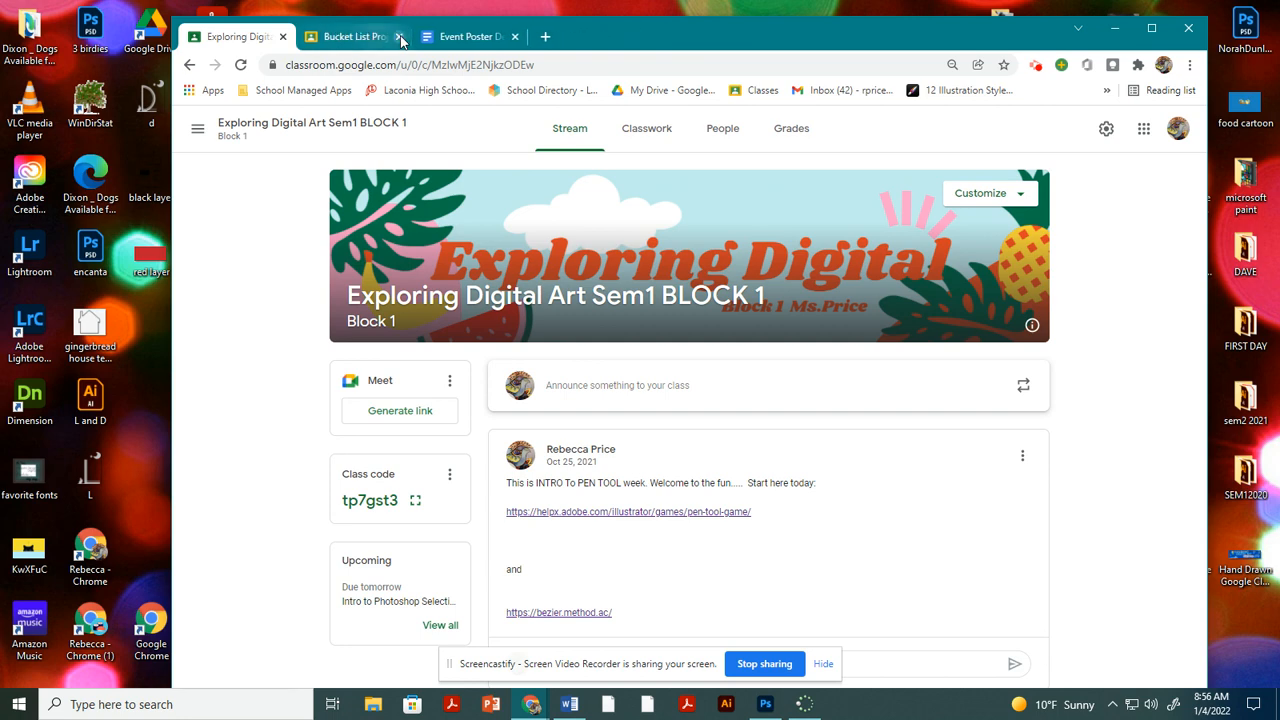
click(399, 37)
click(412, 37)
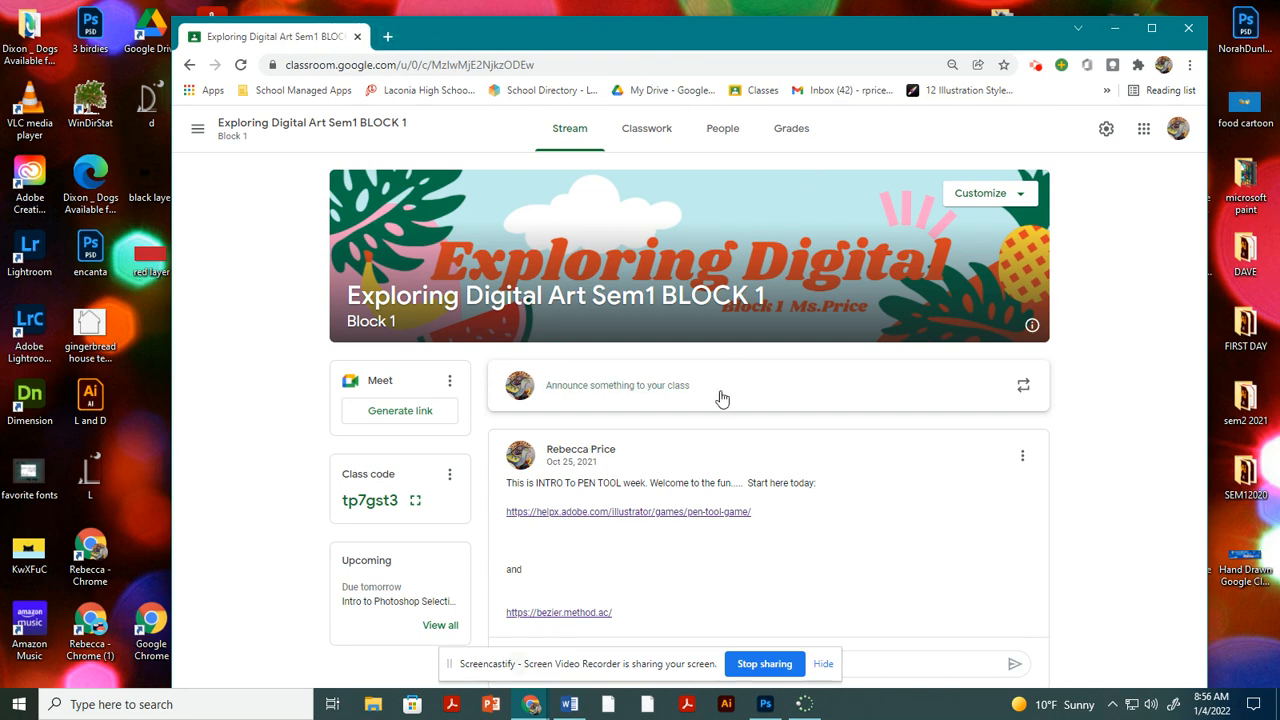
Show the class's classwork and expand the Intro to Photoshop Selection Tools assignment.
click(631, 128)
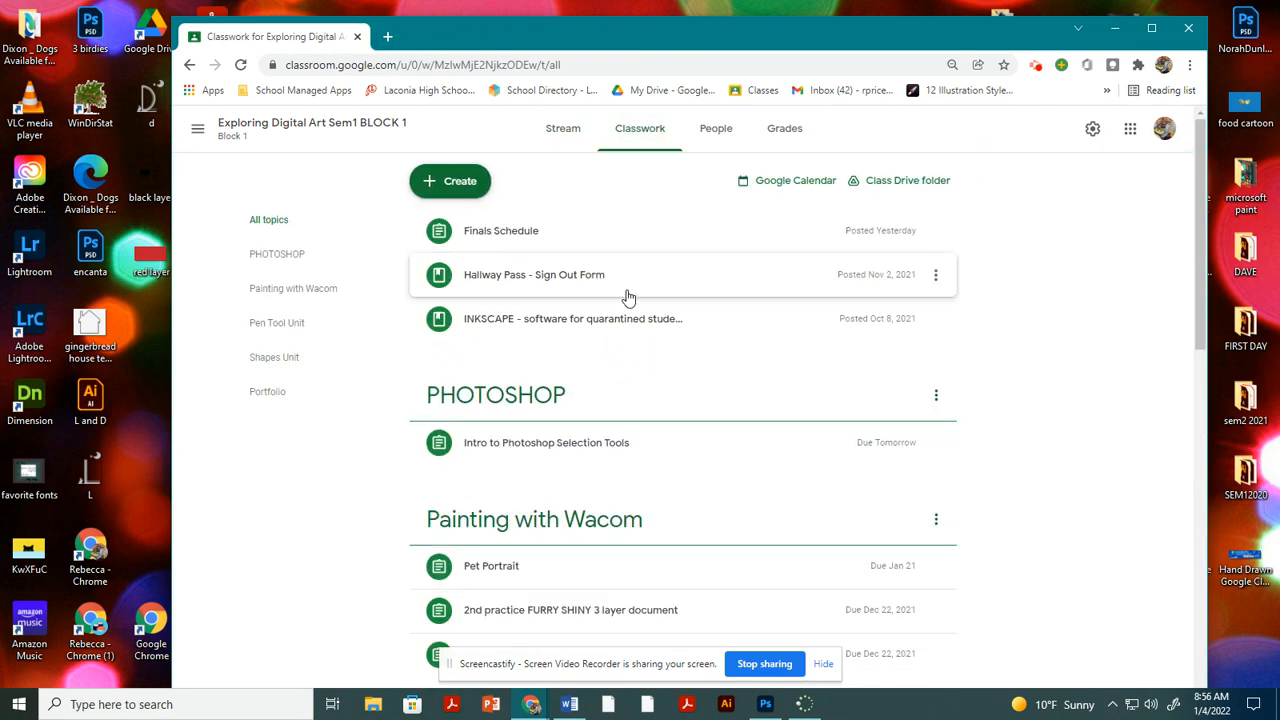
scroll(557, 440, down, 2)
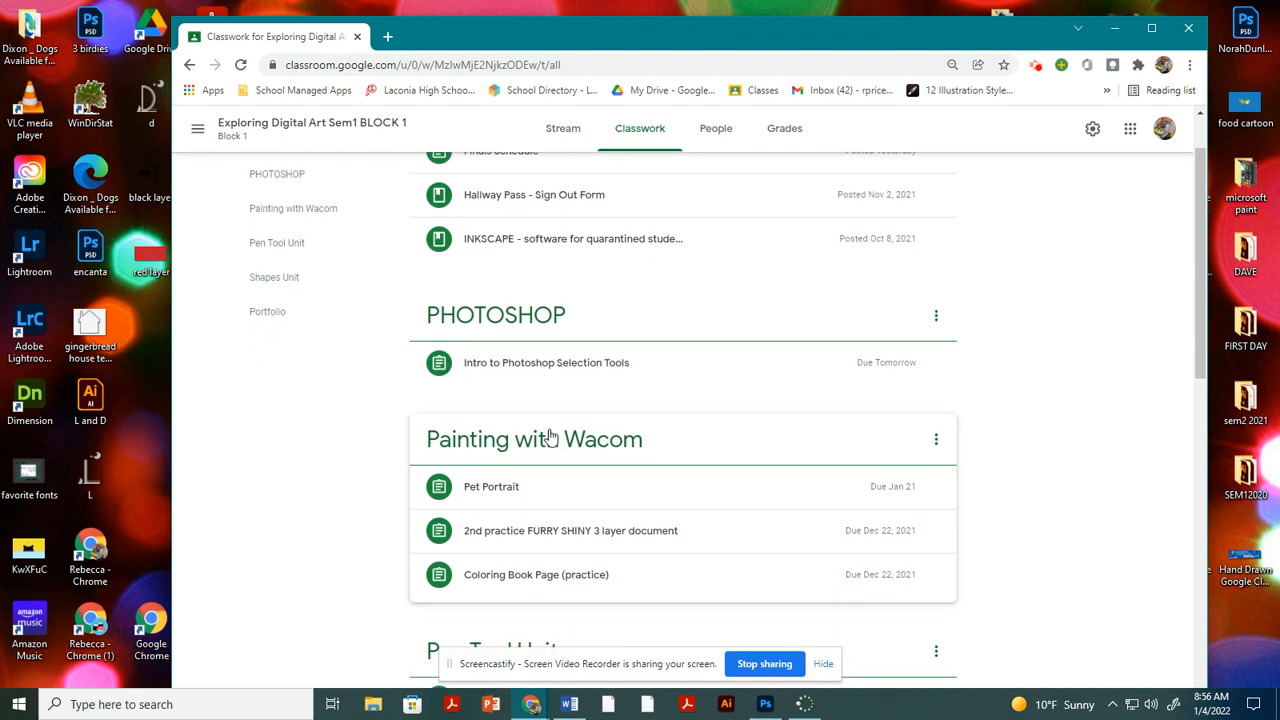
click(565, 285)
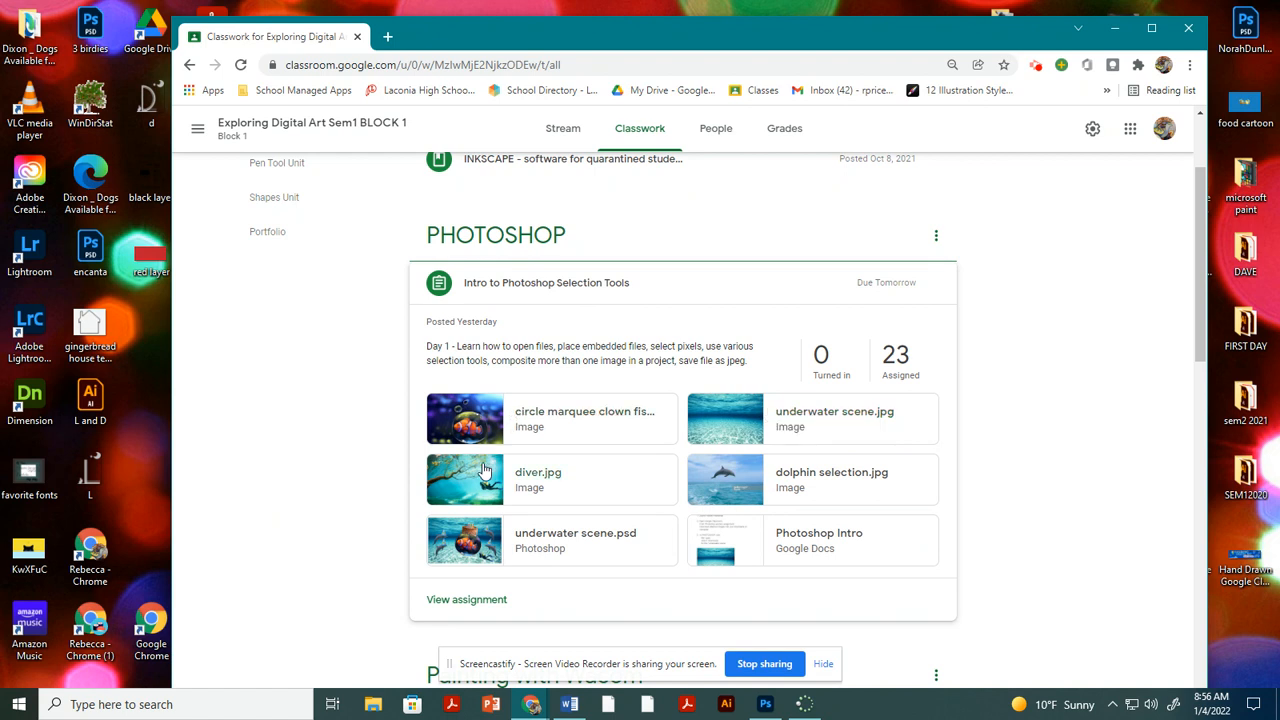
Open the attached Photoshop Intro document and highlight the instruction to download the attached images onto the computer.
click(814, 537)
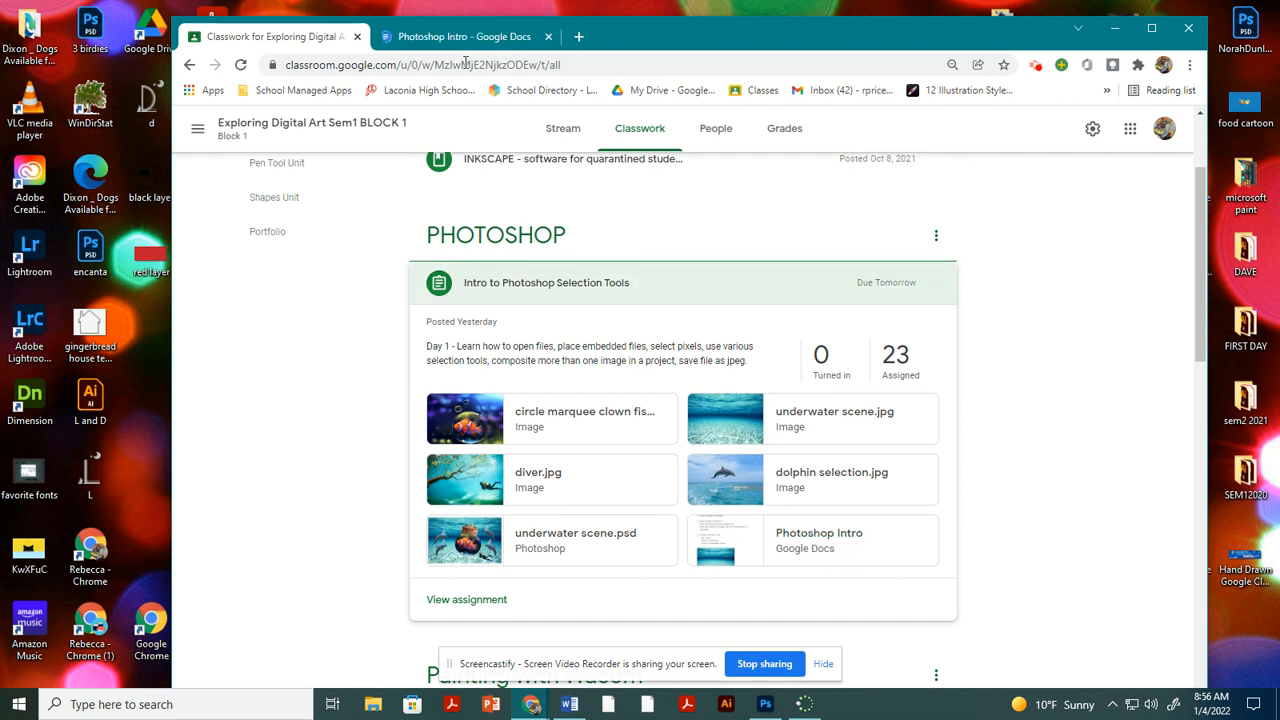
click(455, 40)
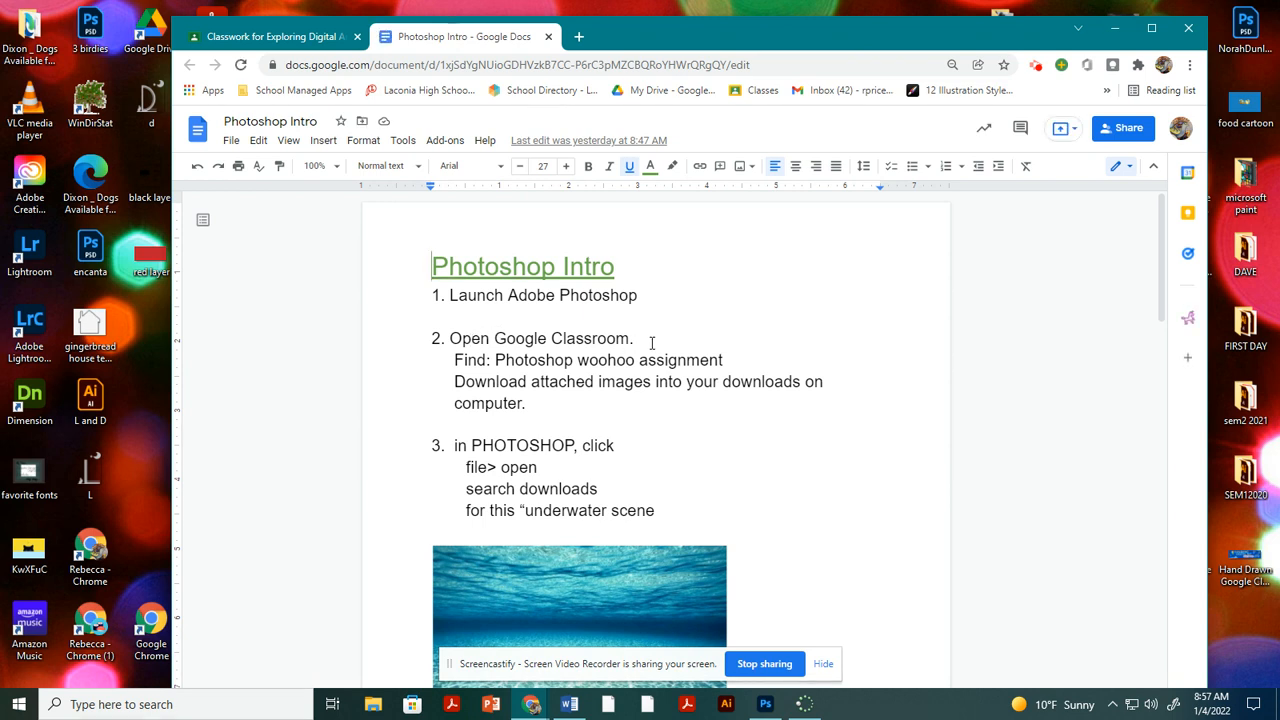
scroll(652, 343, down, 1)
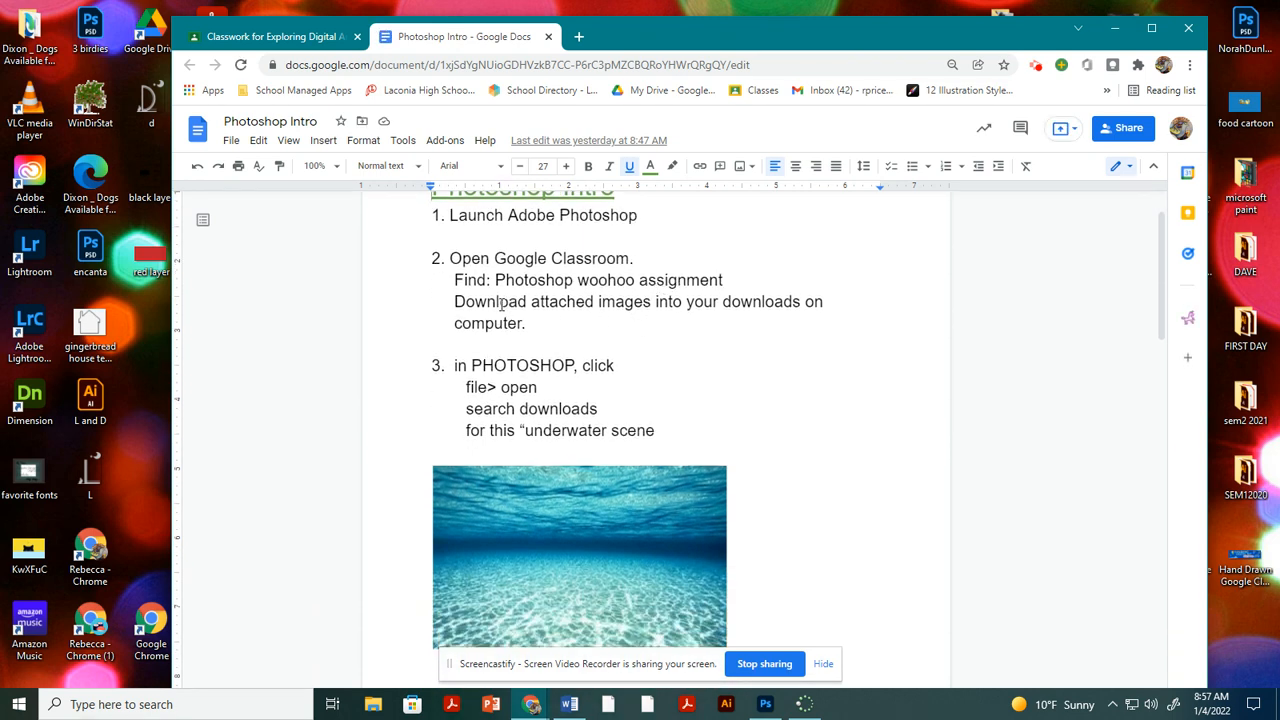
drag(455, 300, 530, 326)
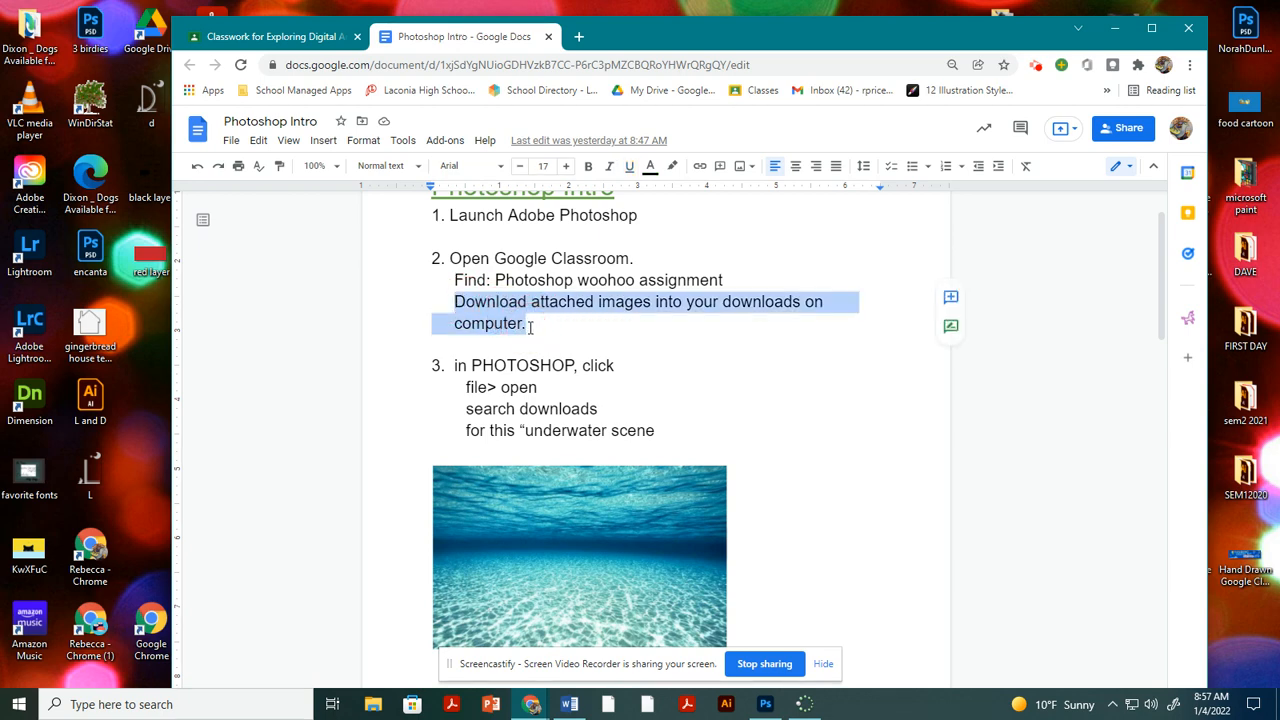
Open the assignment's circle marquee clown fish.jpg attachment in a new window and download it.
click(326, 42)
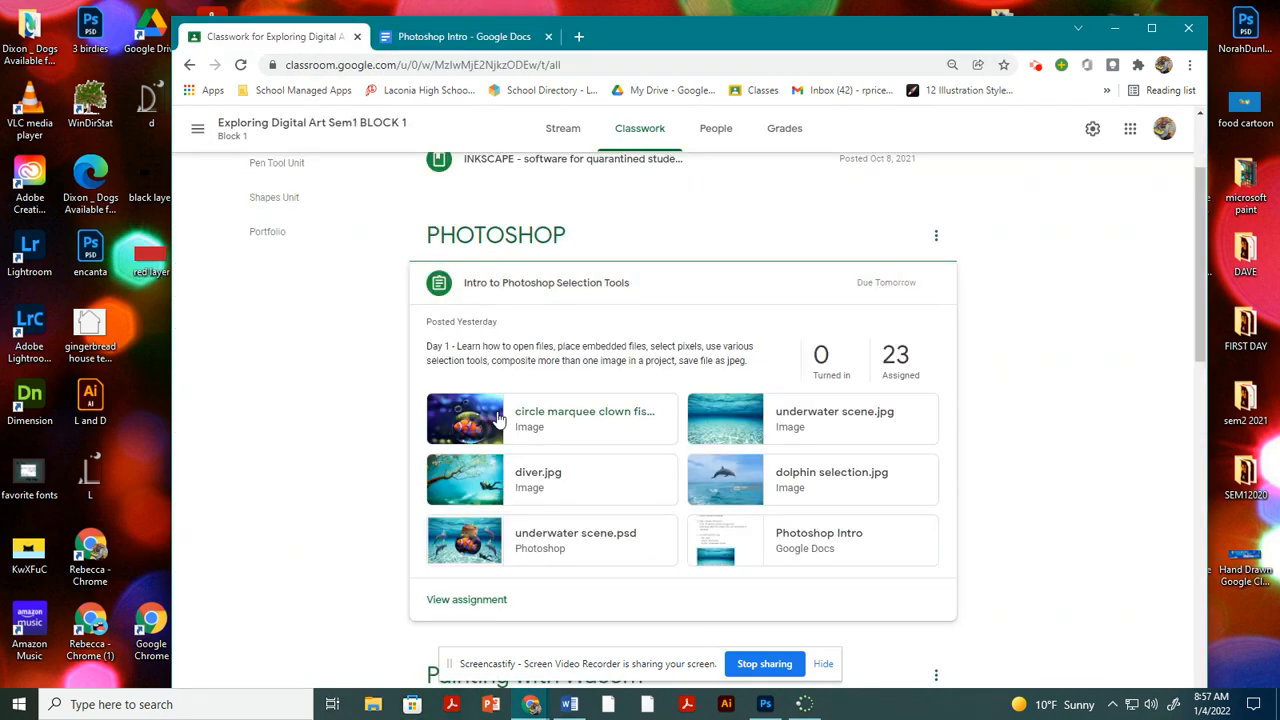
click(545, 418)
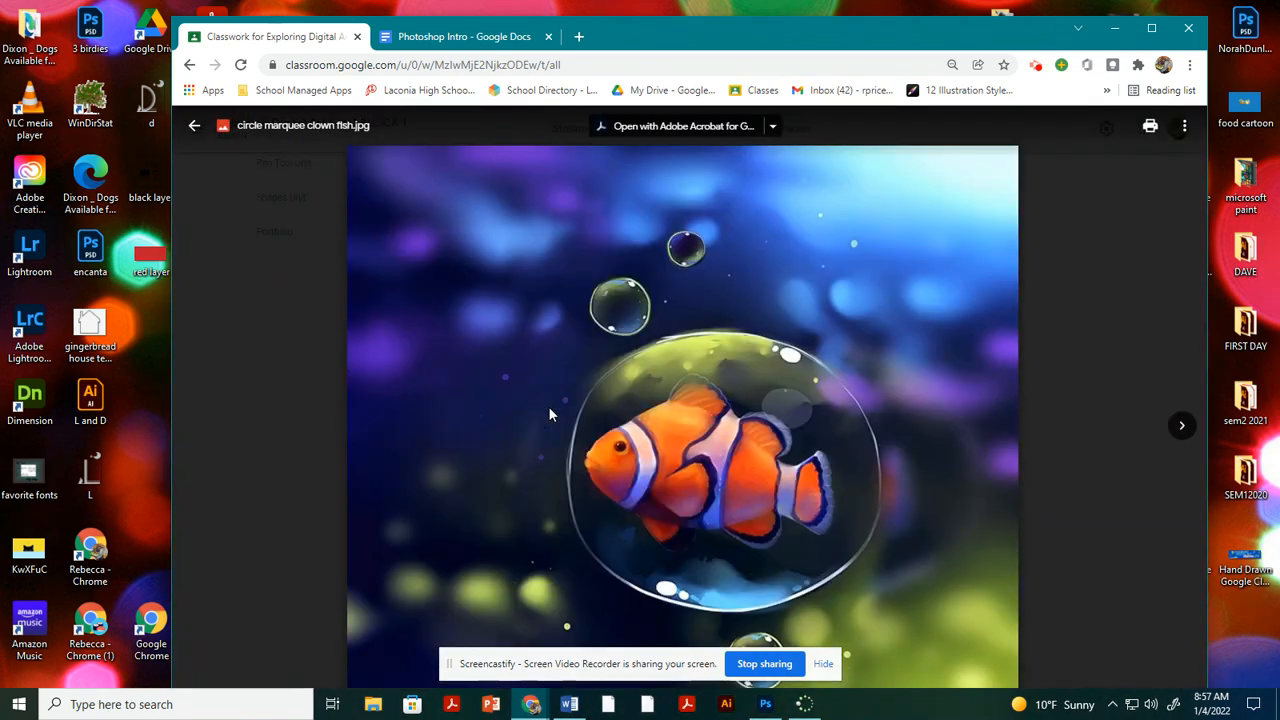
click(1185, 130)
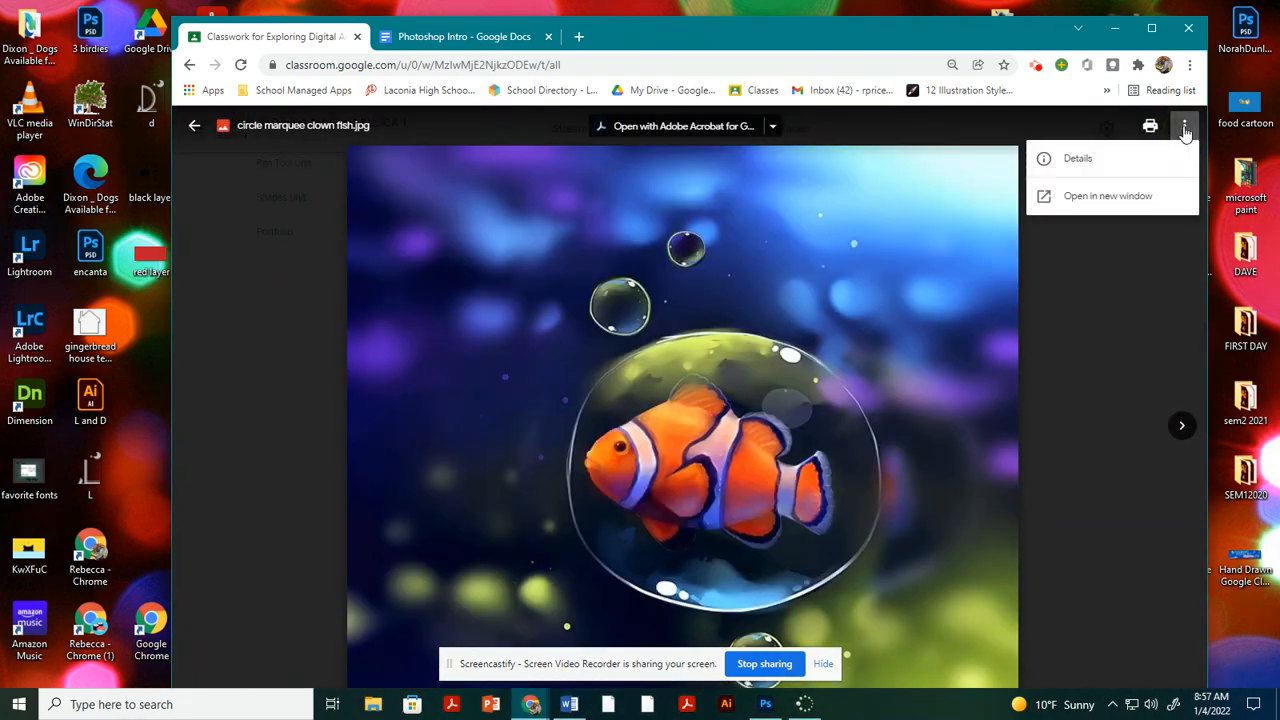
click(1086, 199)
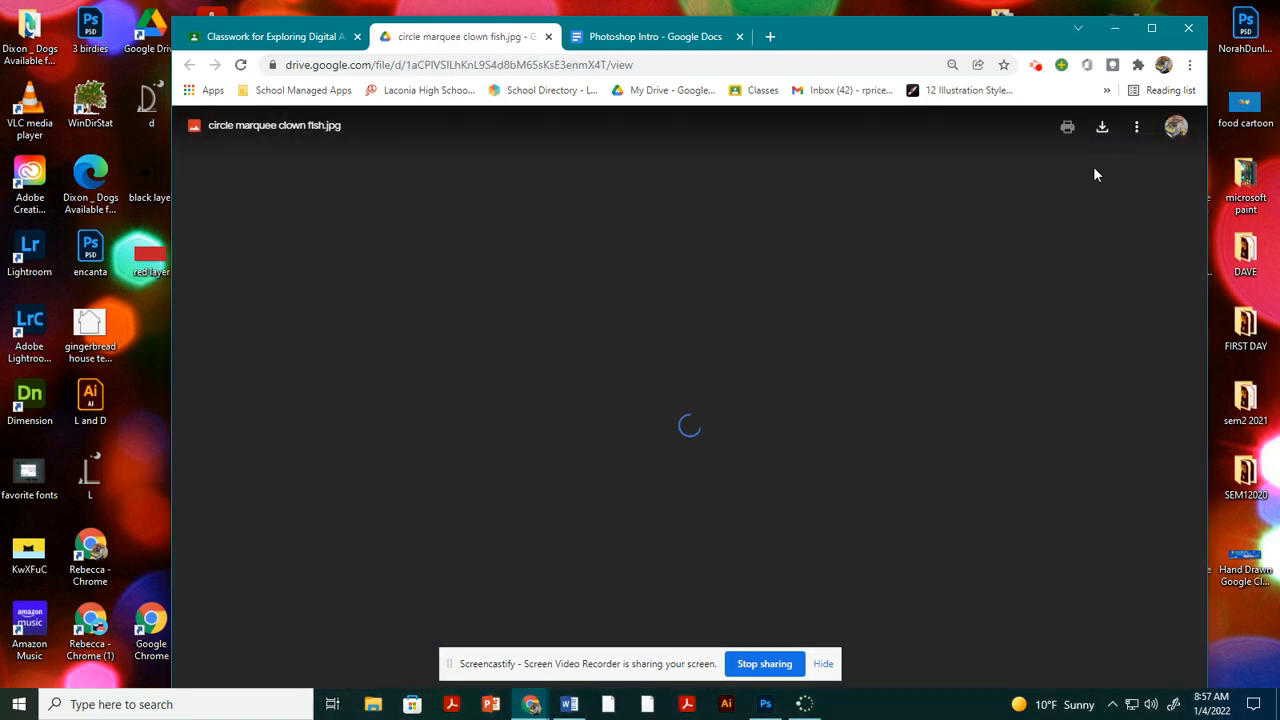
click(1102, 127)
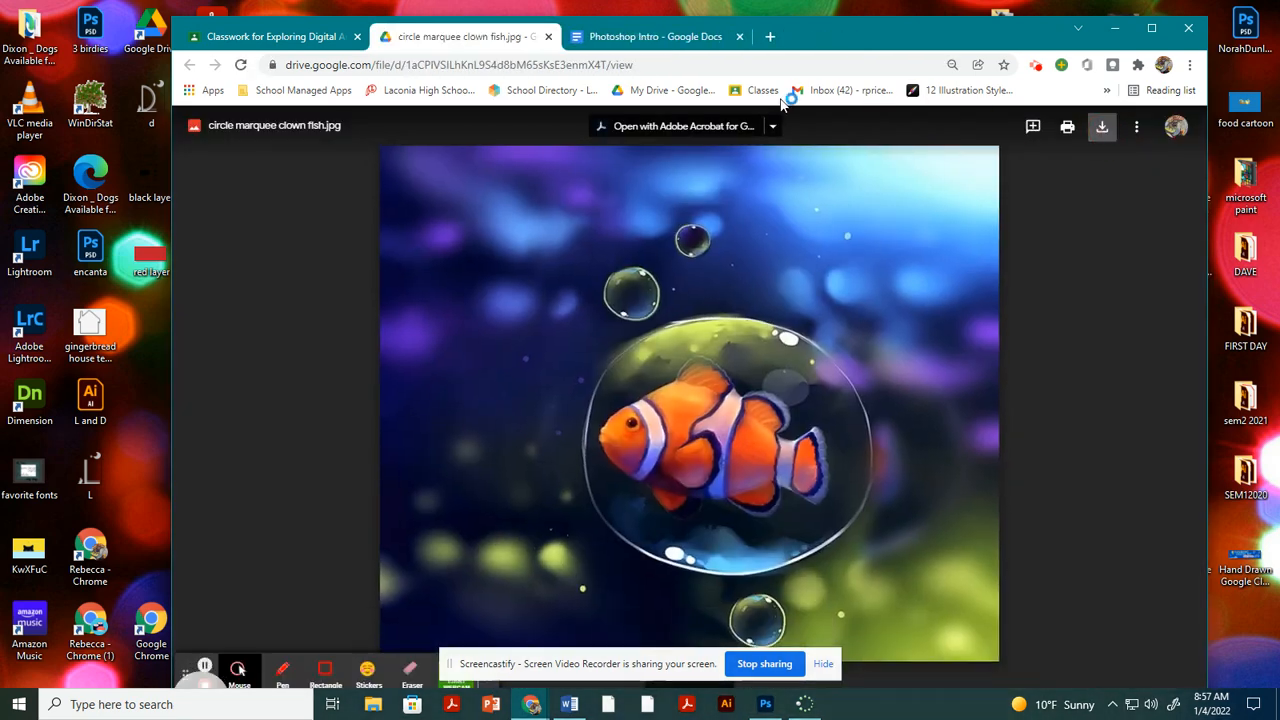
Return to the assignment, open its underwater scene.jpg attachment in a new window and download it.
click(305, 36)
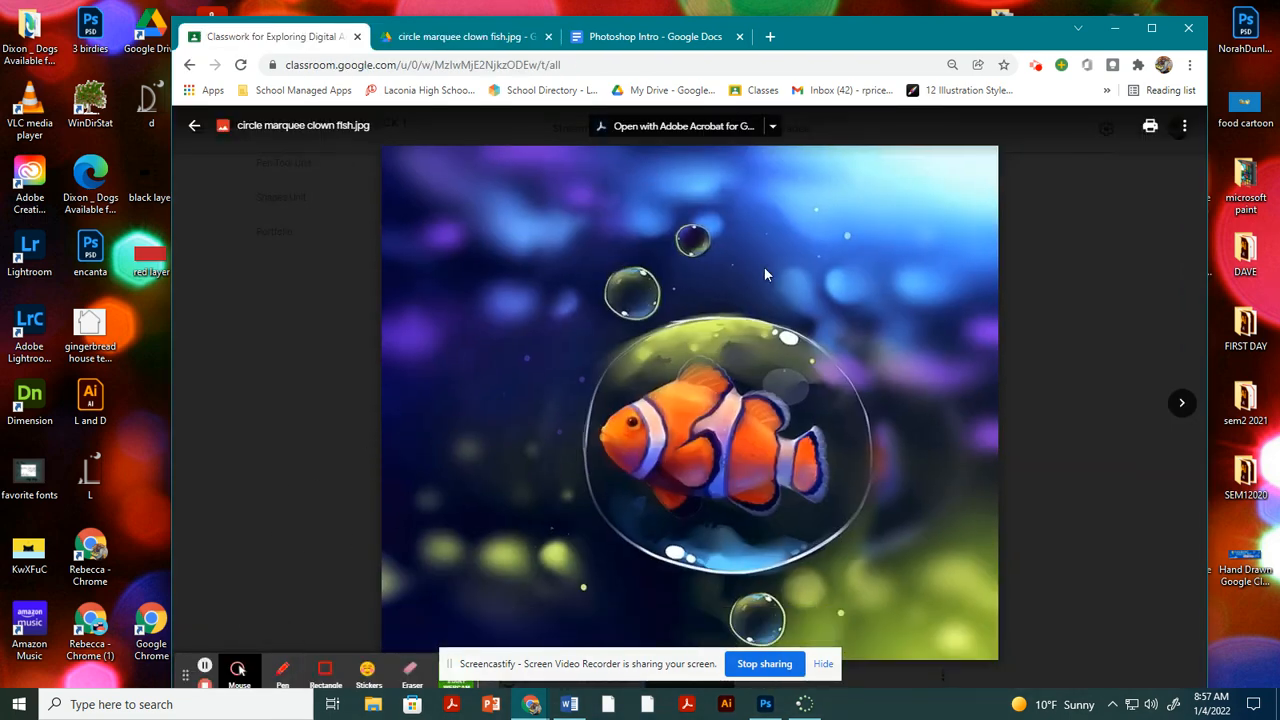
click(194, 125)
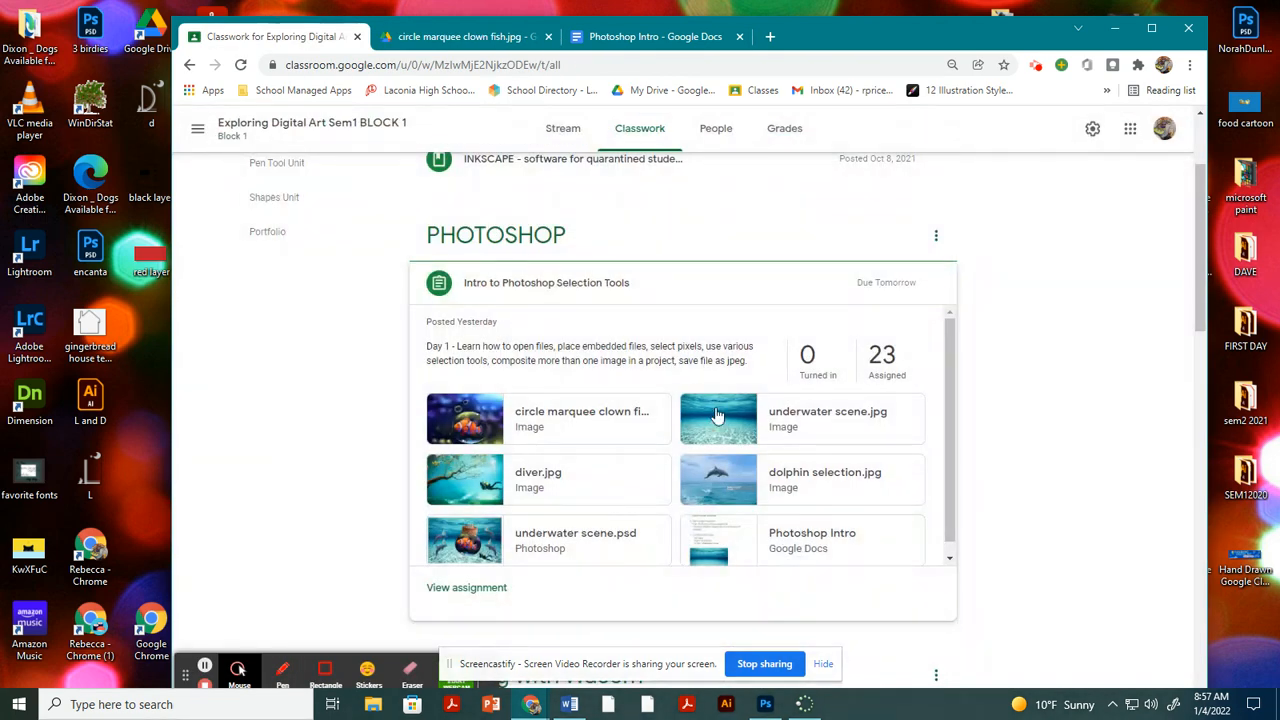
click(838, 421)
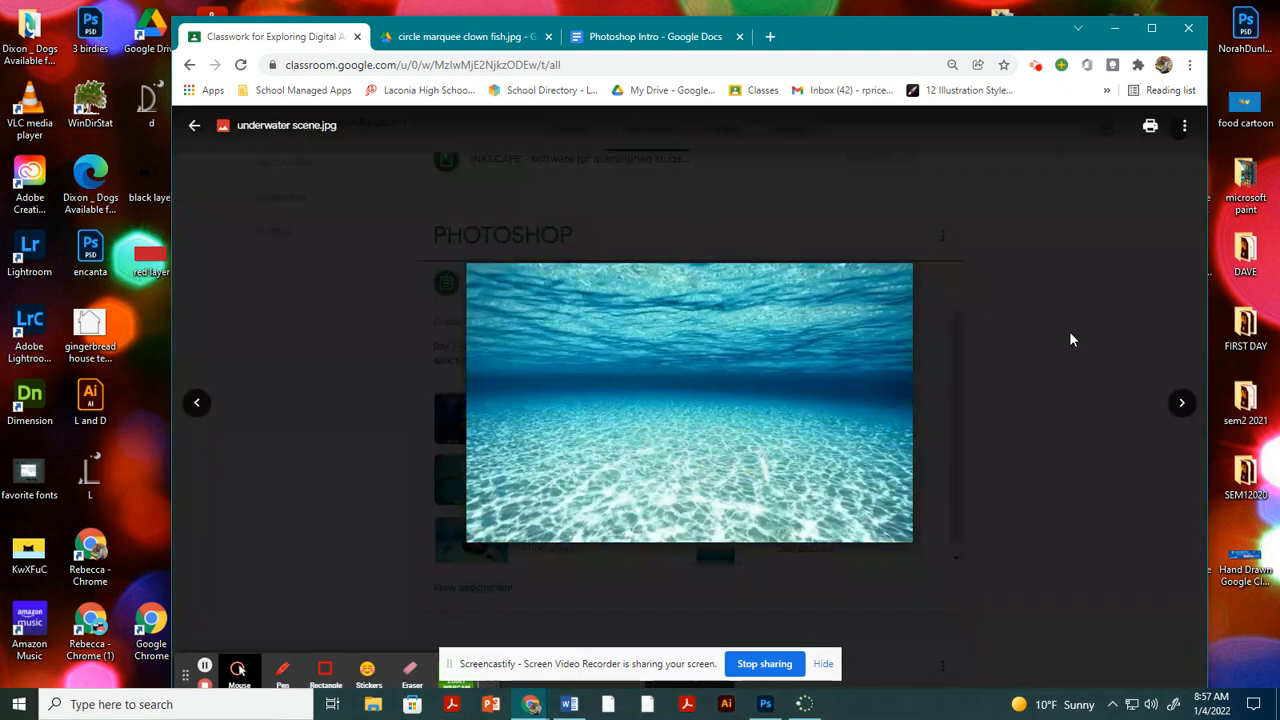
click(1184, 125)
click(1092, 197)
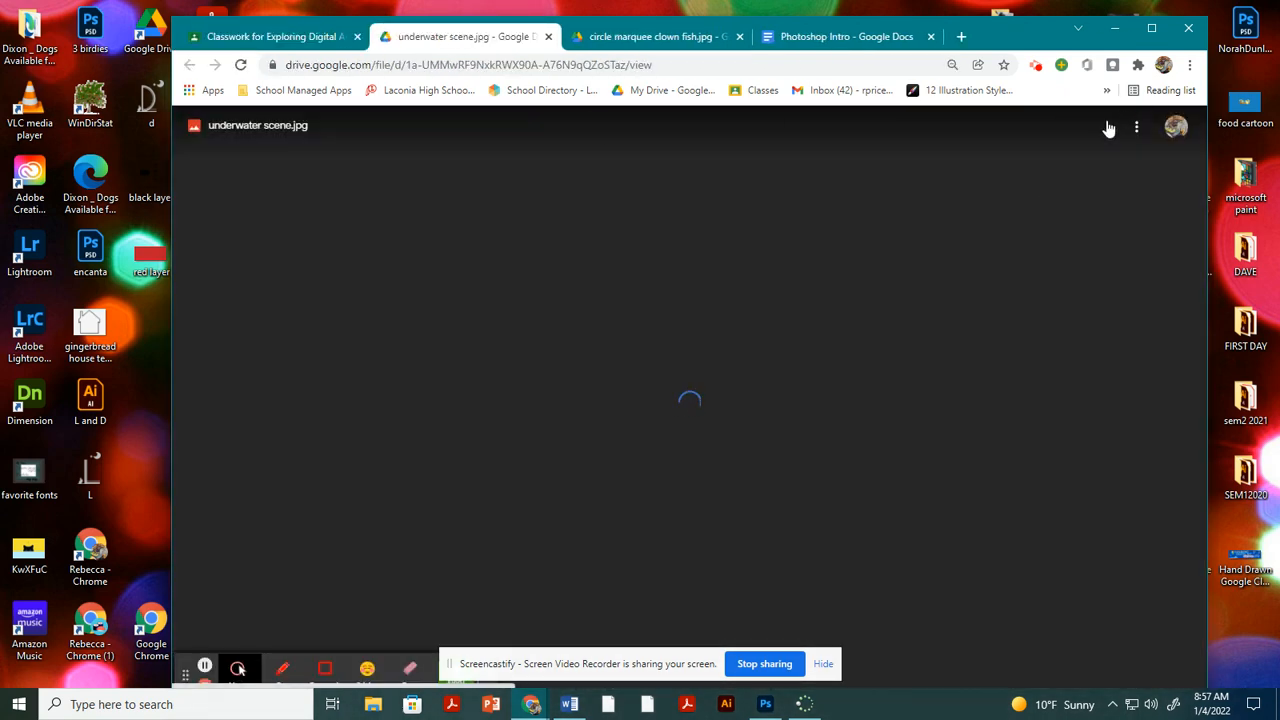
click(1102, 127)
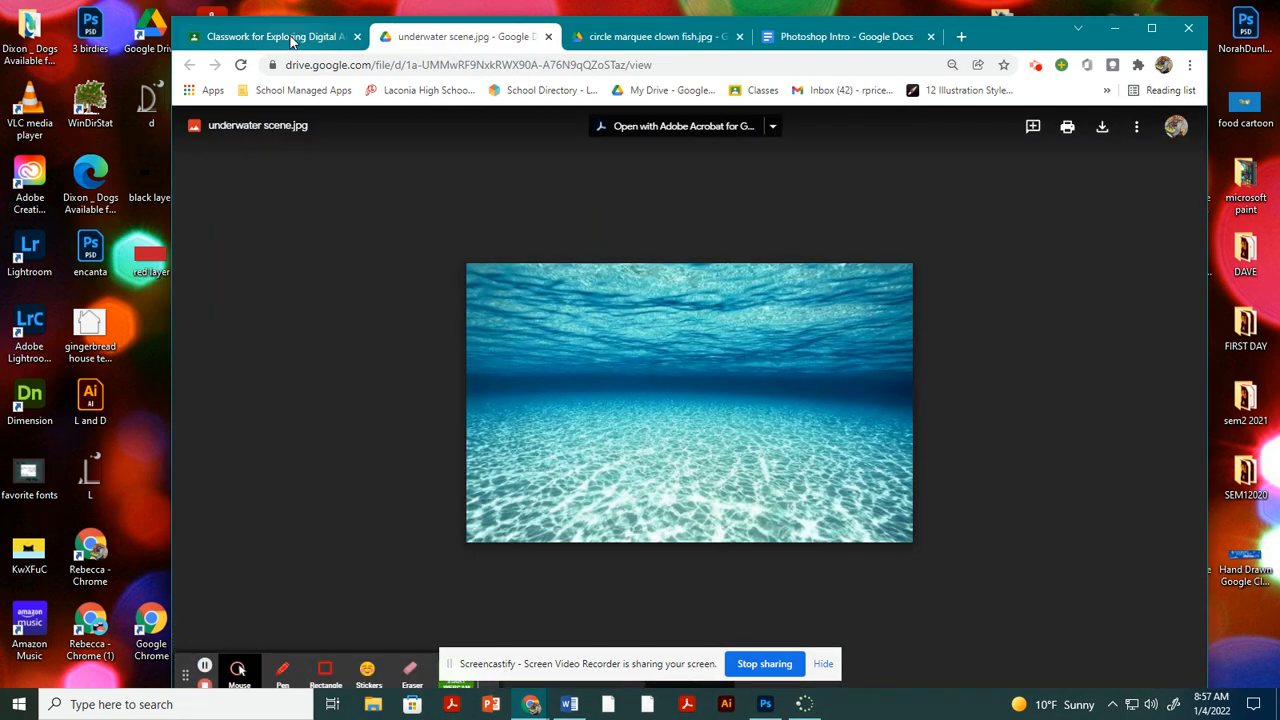
Return to the assignment and open its diver.jpg attachment in a new window.
click(291, 37)
click(310, 293)
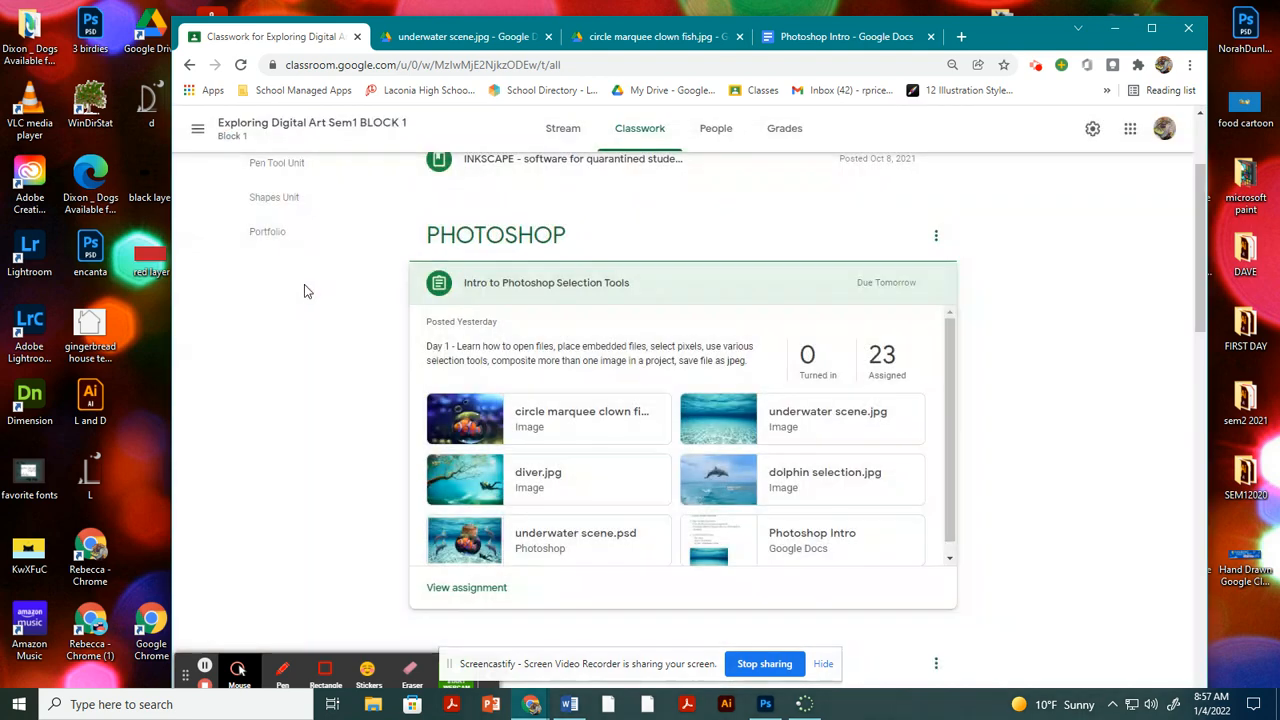
click(548, 476)
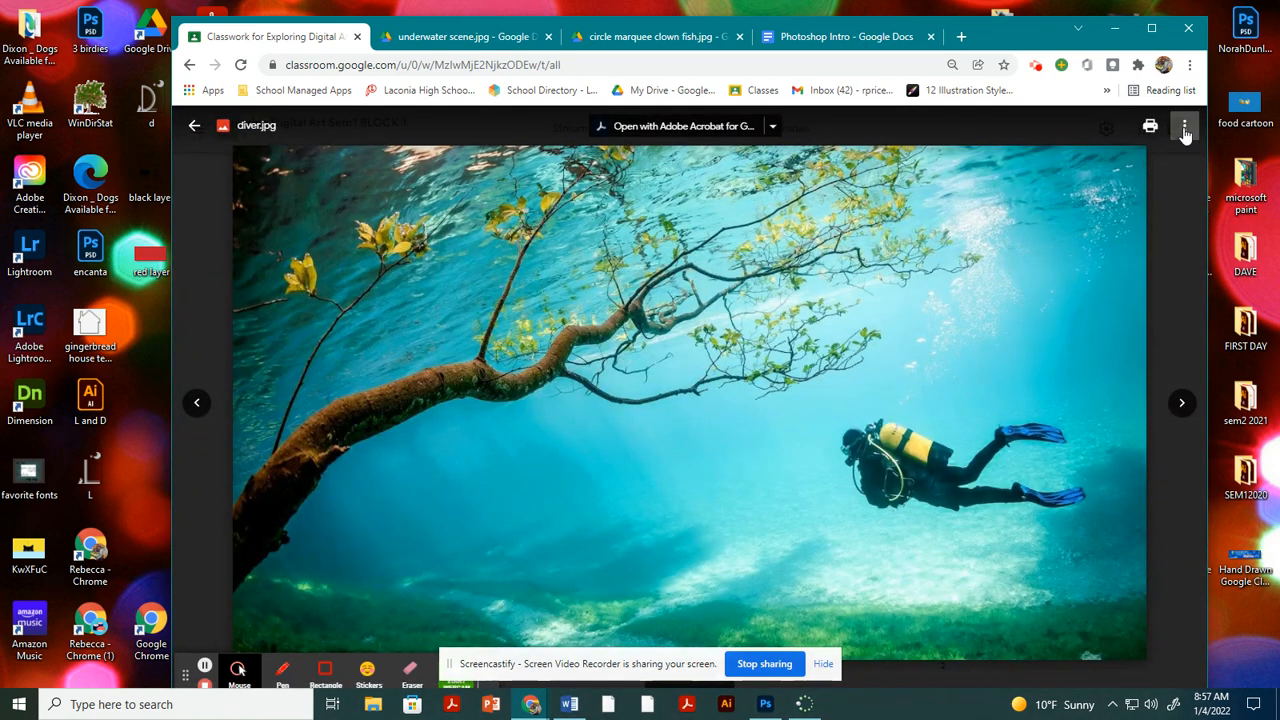
click(1184, 130)
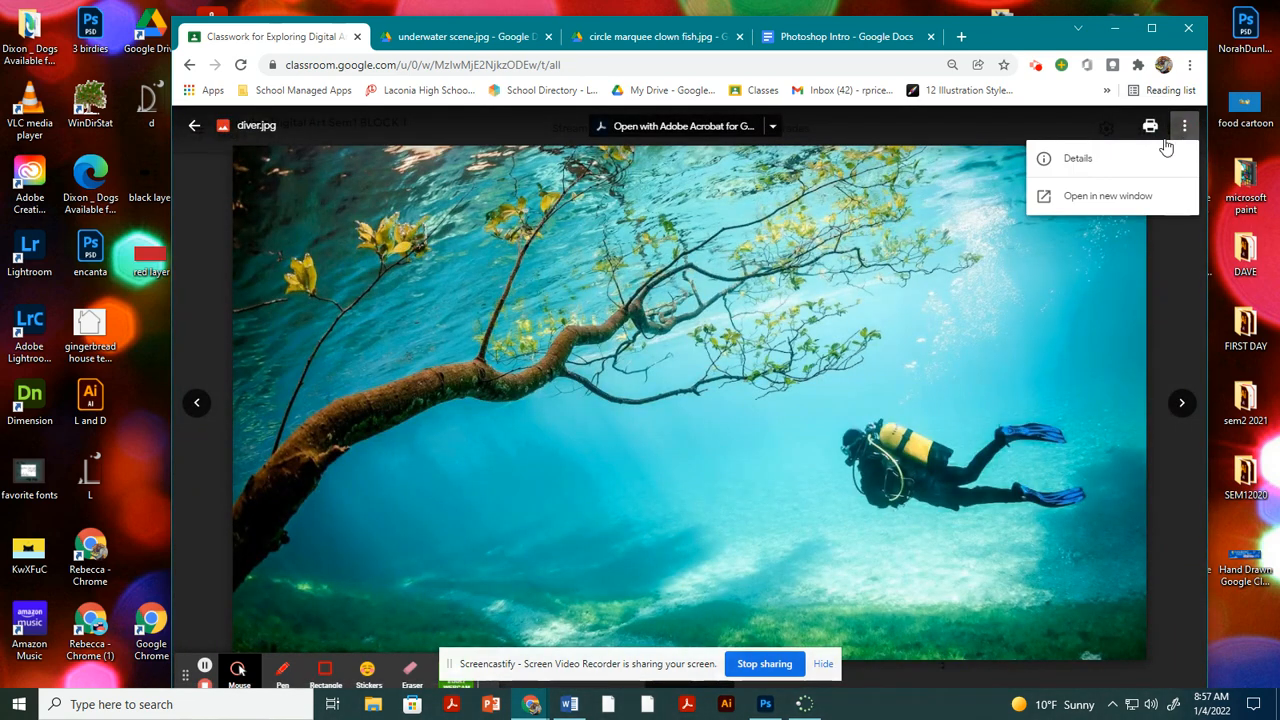
click(1098, 200)
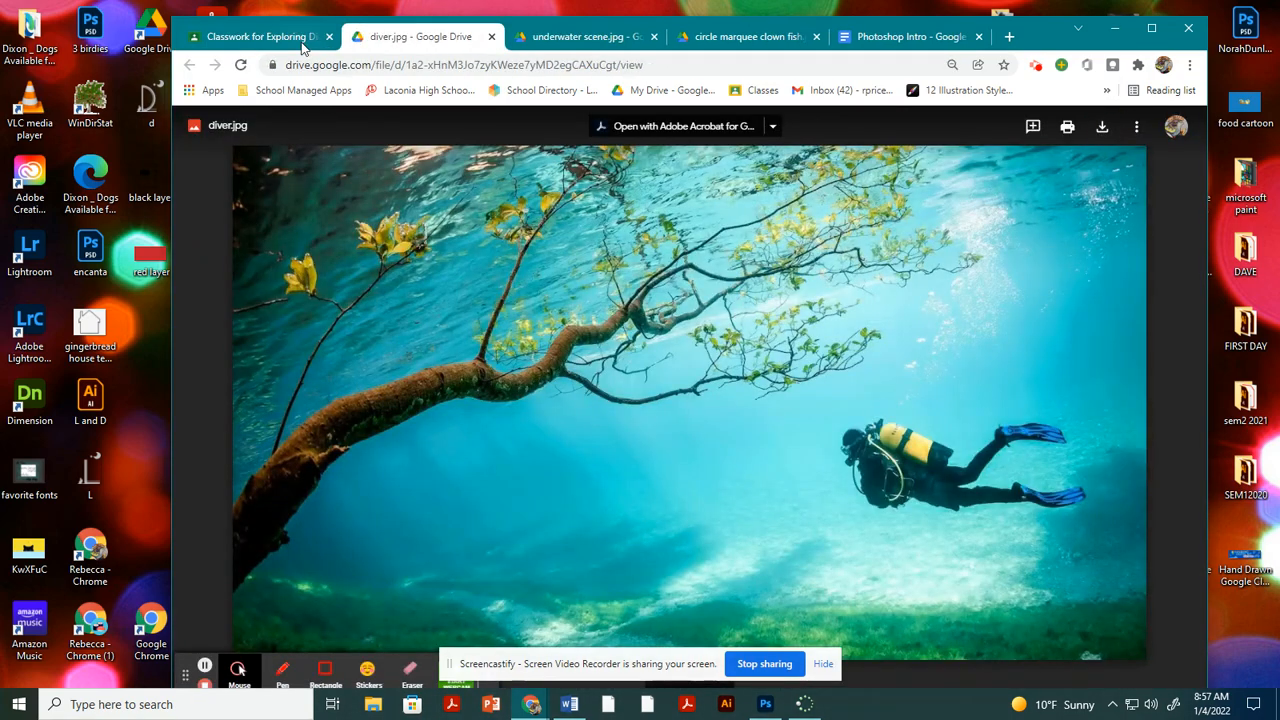
Return to the assignment, open its dolphin selection.jpg attachment in a new window and download it.
click(300, 40)
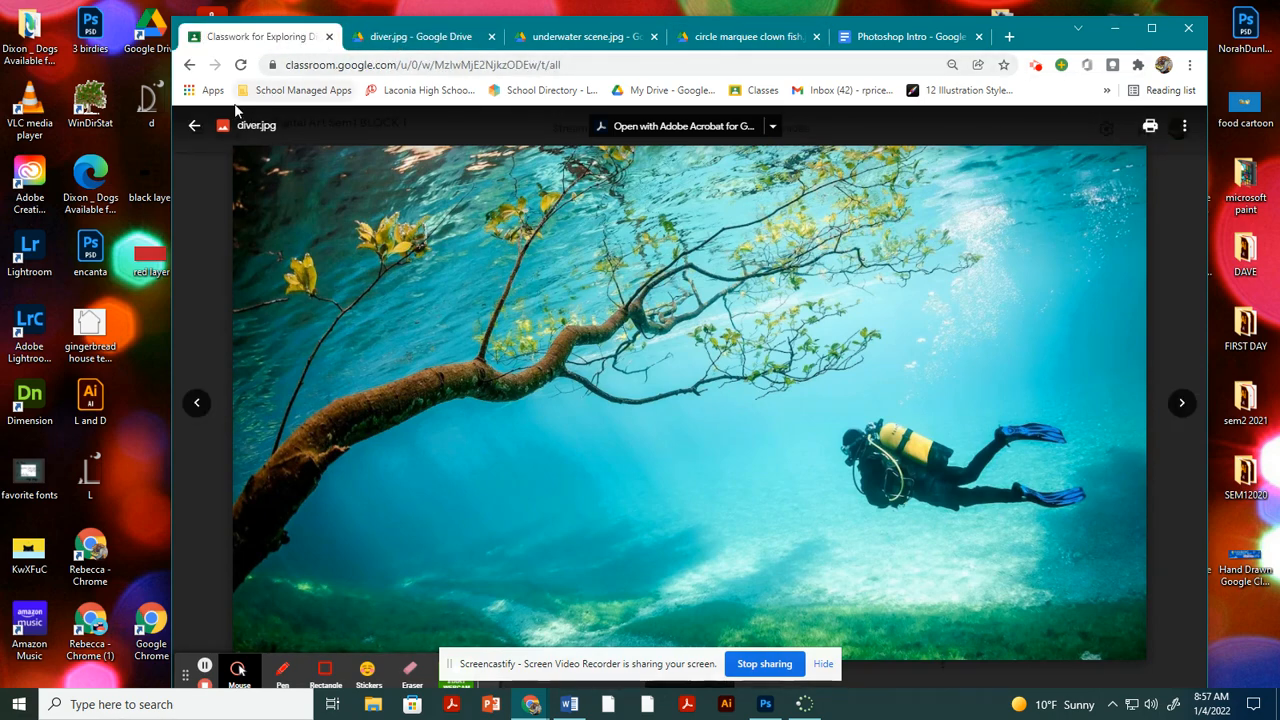
click(194, 125)
click(808, 476)
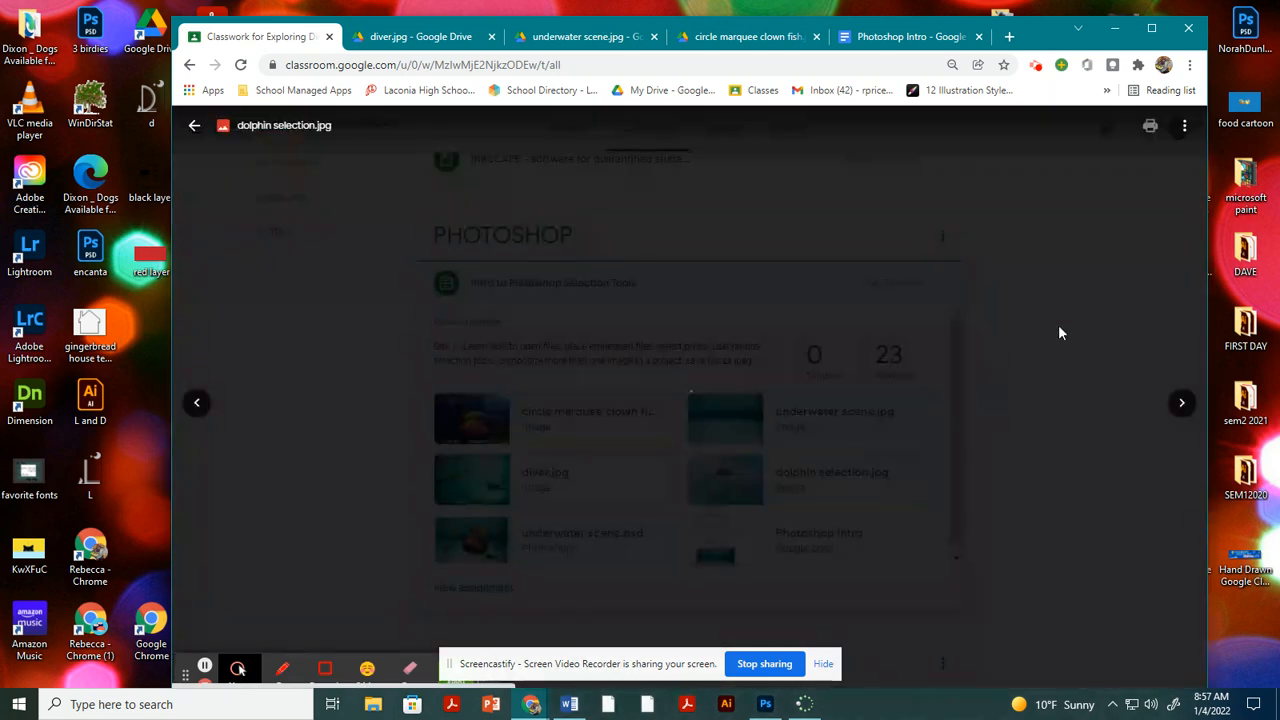
click(1184, 125)
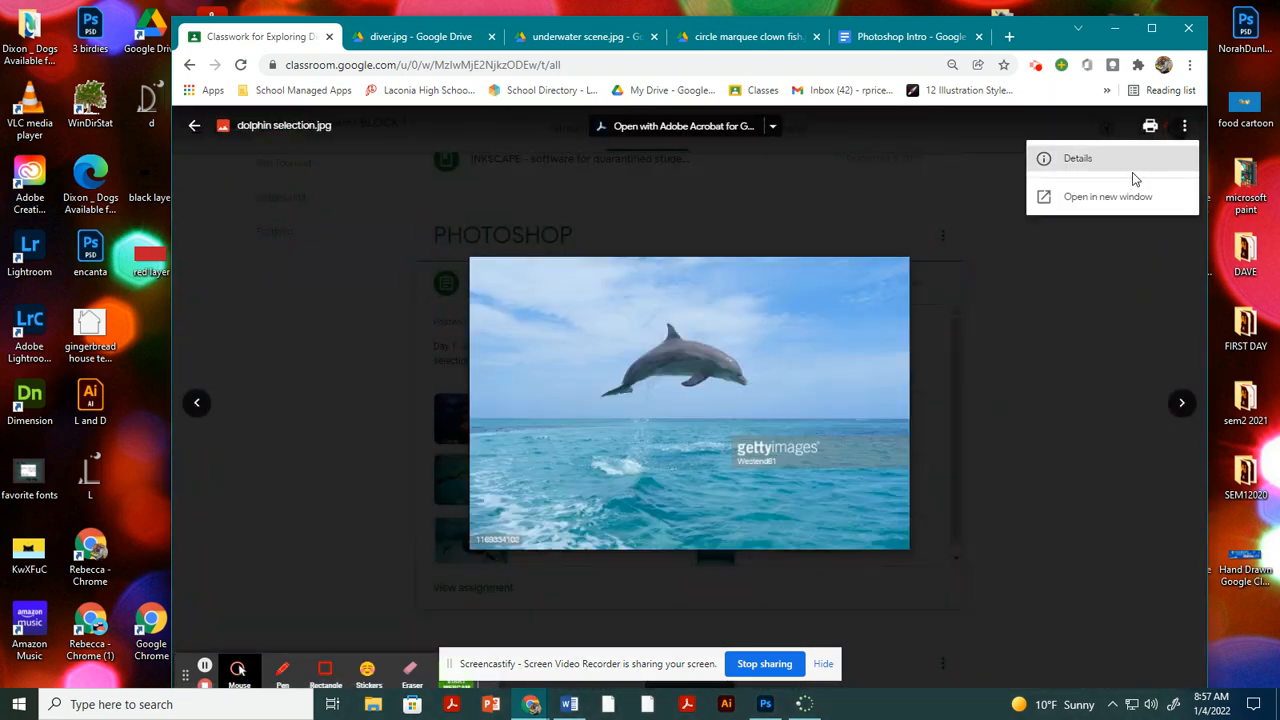
click(1090, 197)
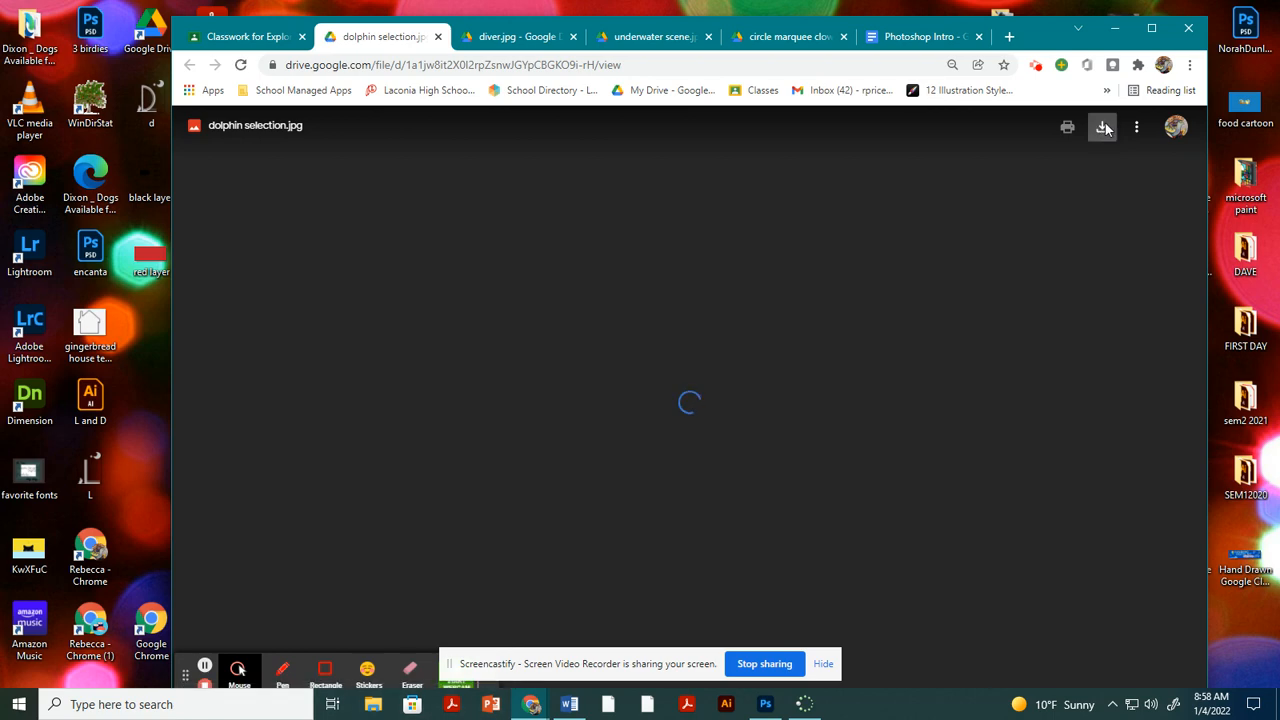
click(1104, 129)
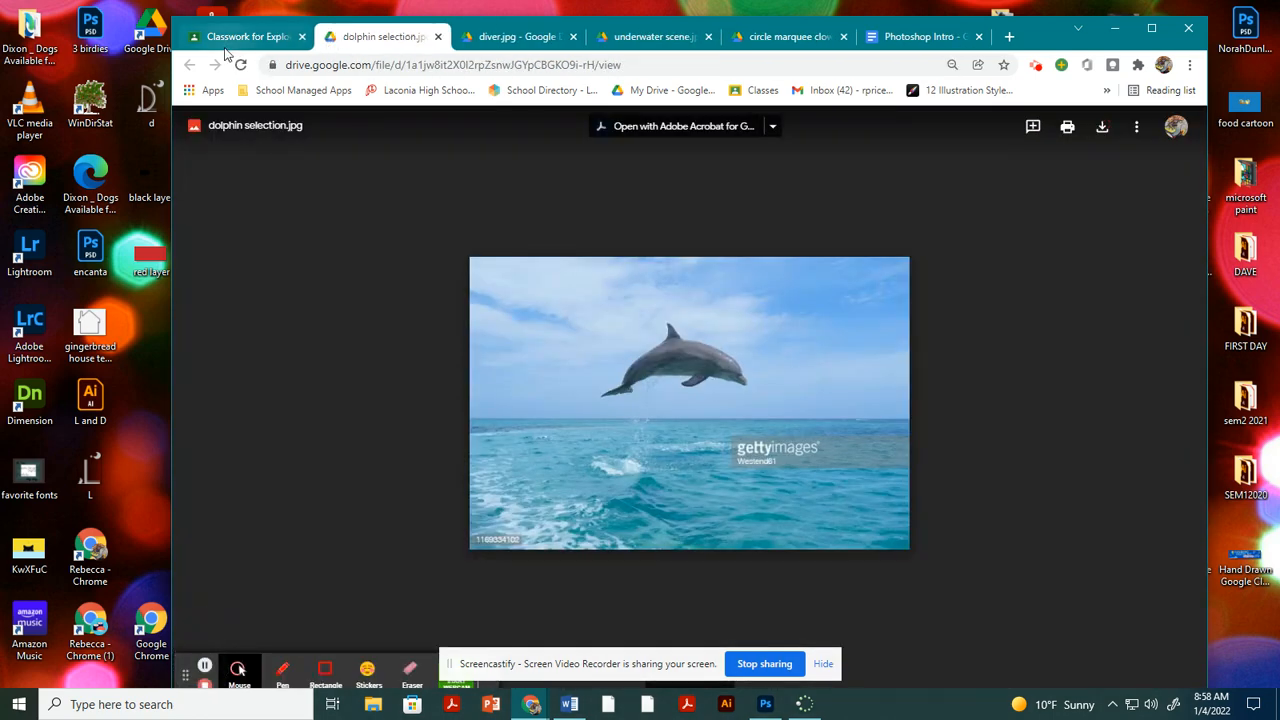
click(232, 40)
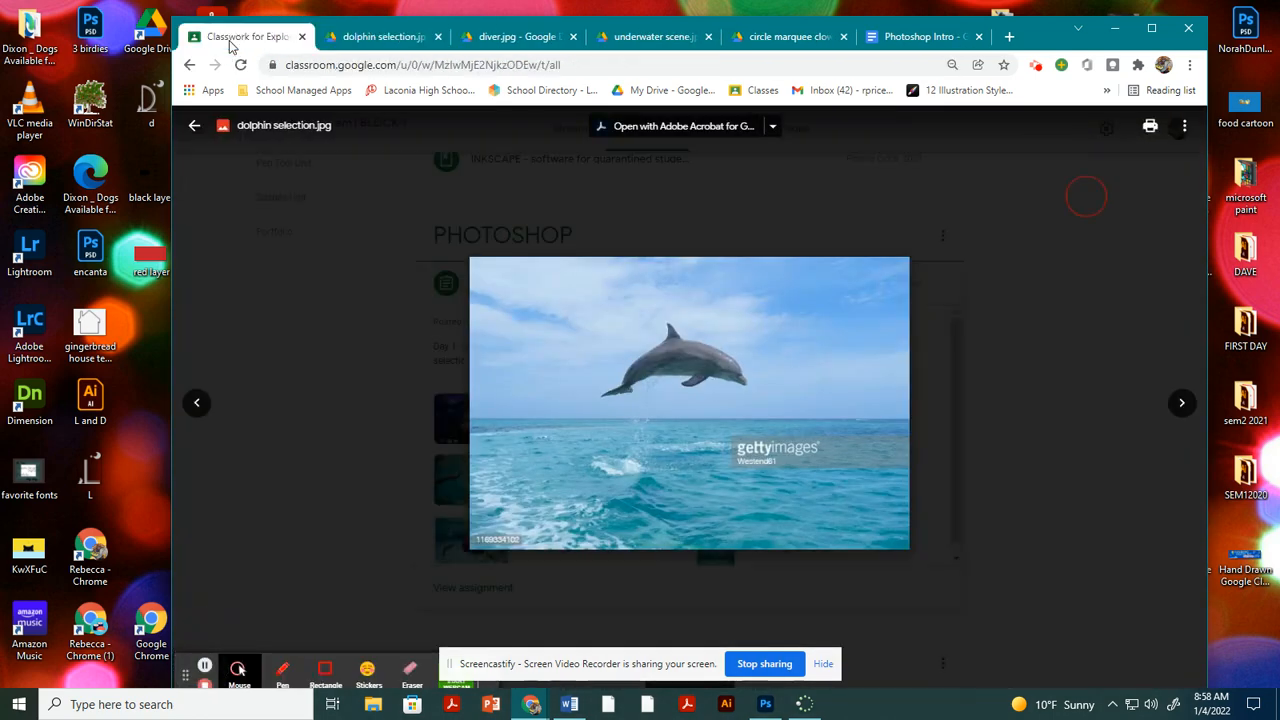
click(360, 36)
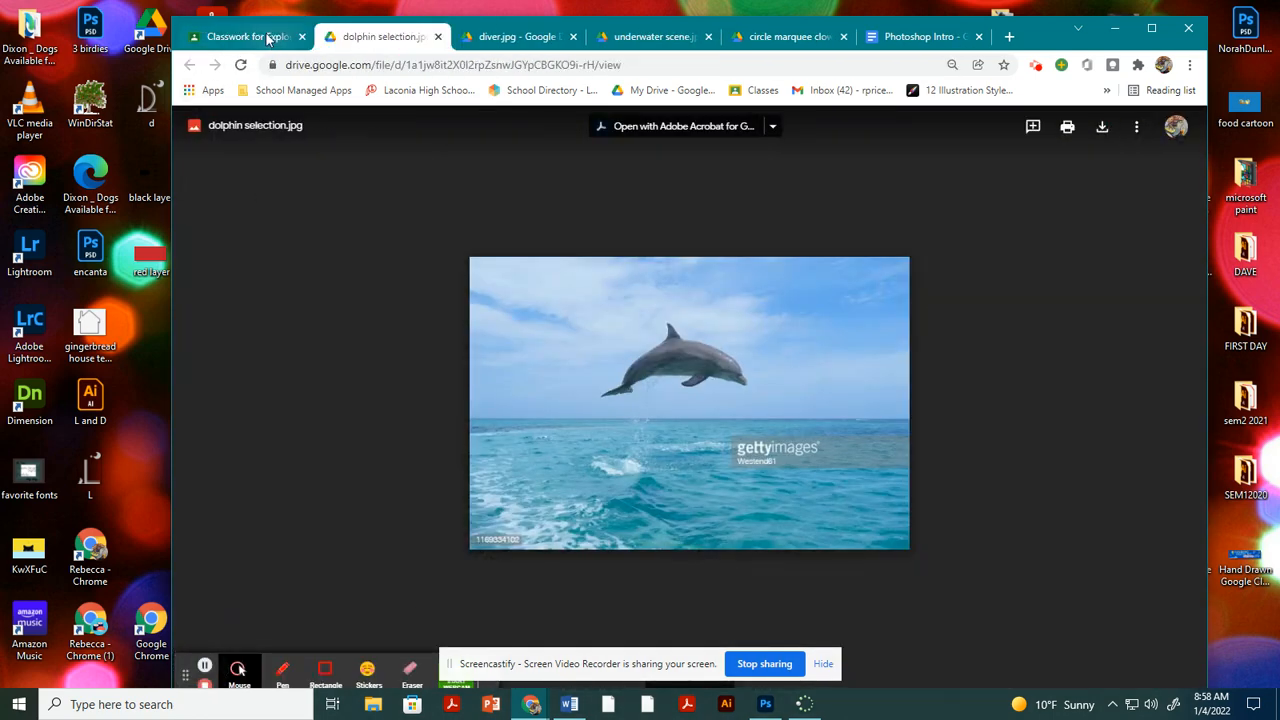
Return to the Classwork page, preview the assignment's underwater scene.psd attachment and close the preview.
click(255, 36)
click(194, 124)
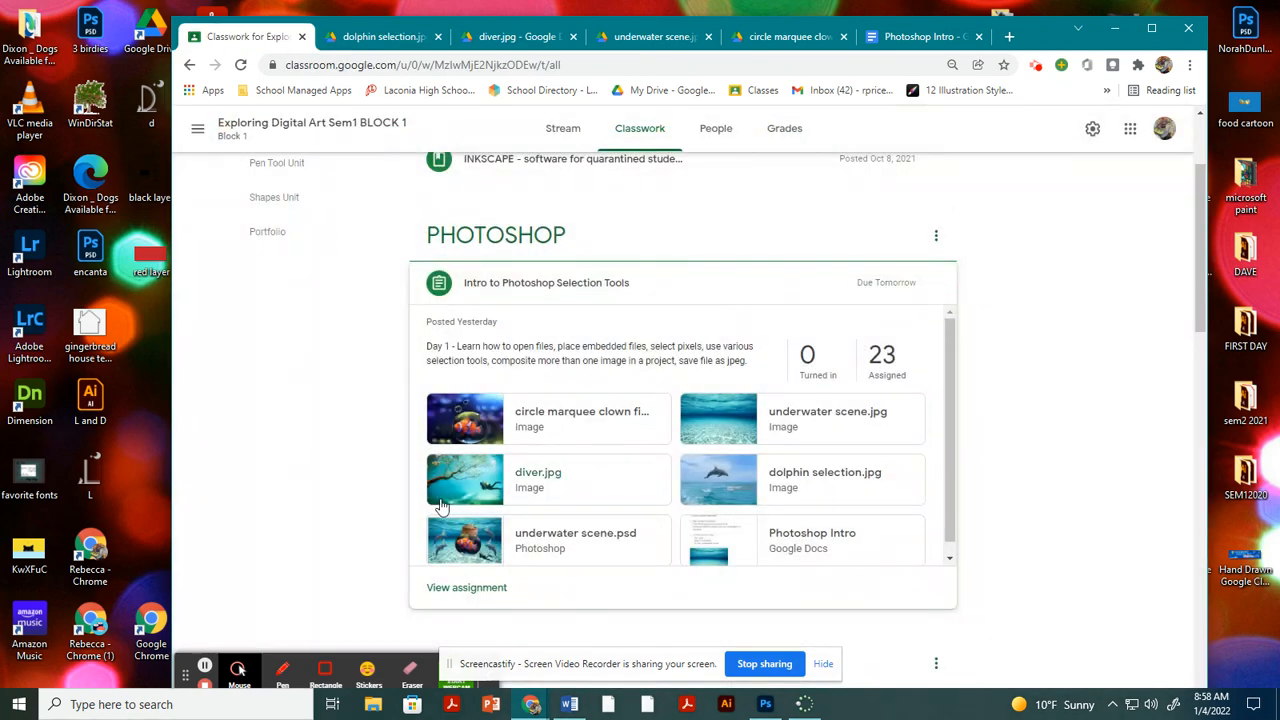
click(552, 540)
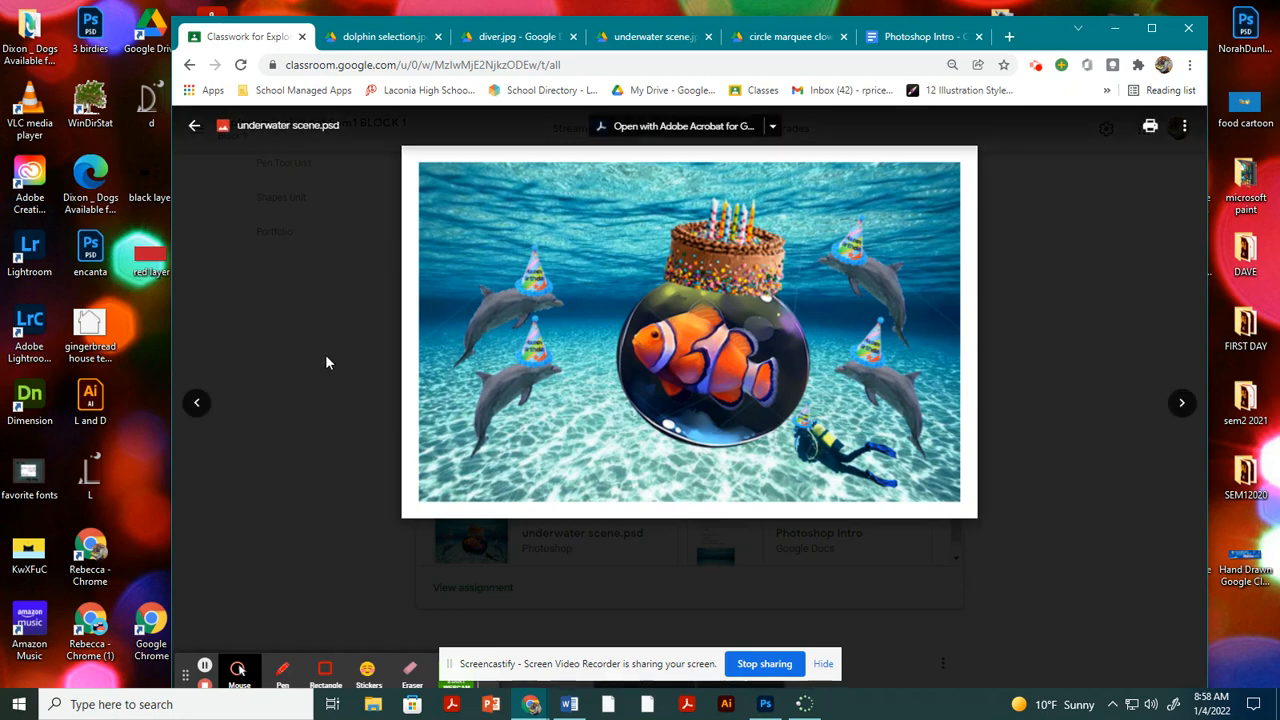
click(194, 128)
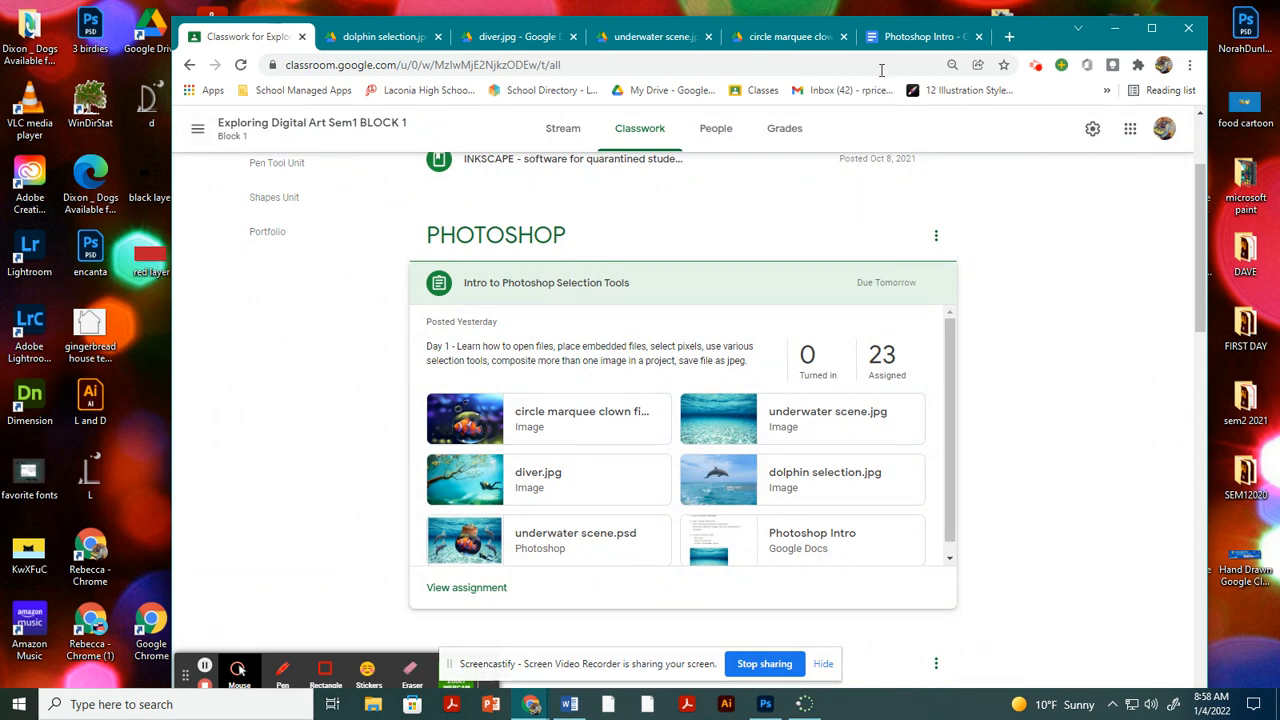
Review the Photoshop Intro document's instructions for opening the underwater scene and check that Photoshop is running.
click(923, 37)
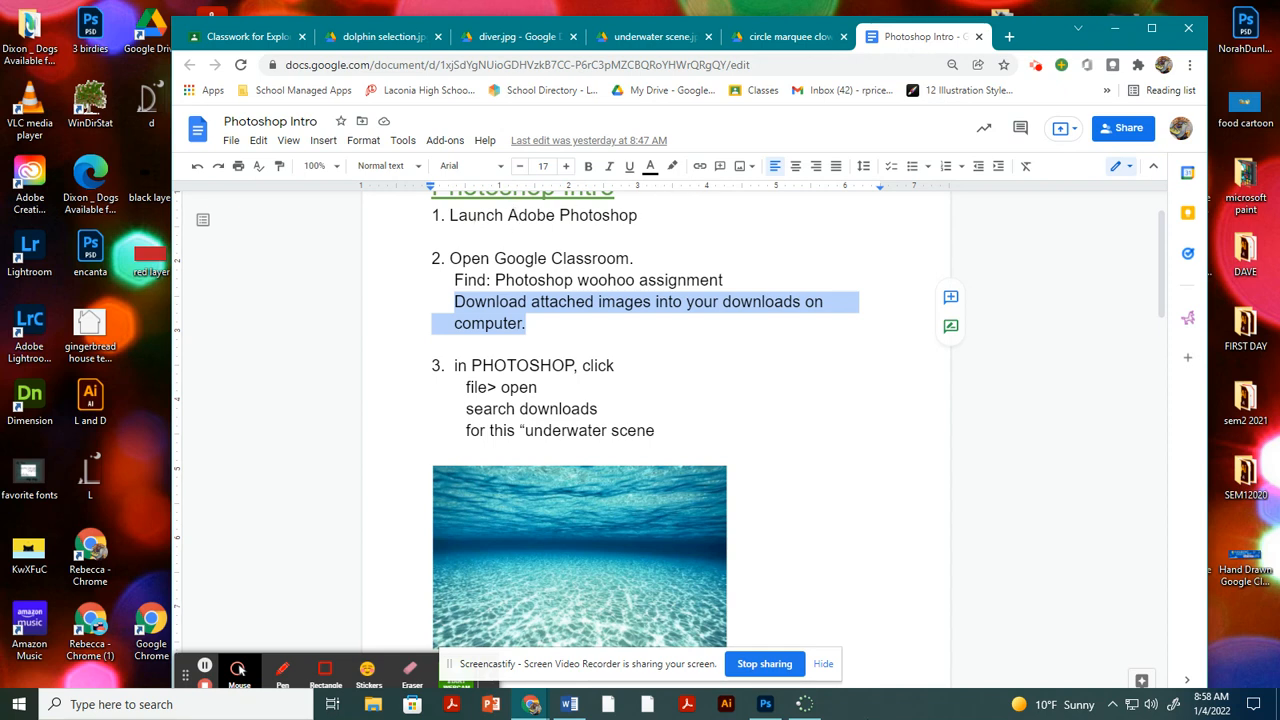
mouse_move(768, 705)
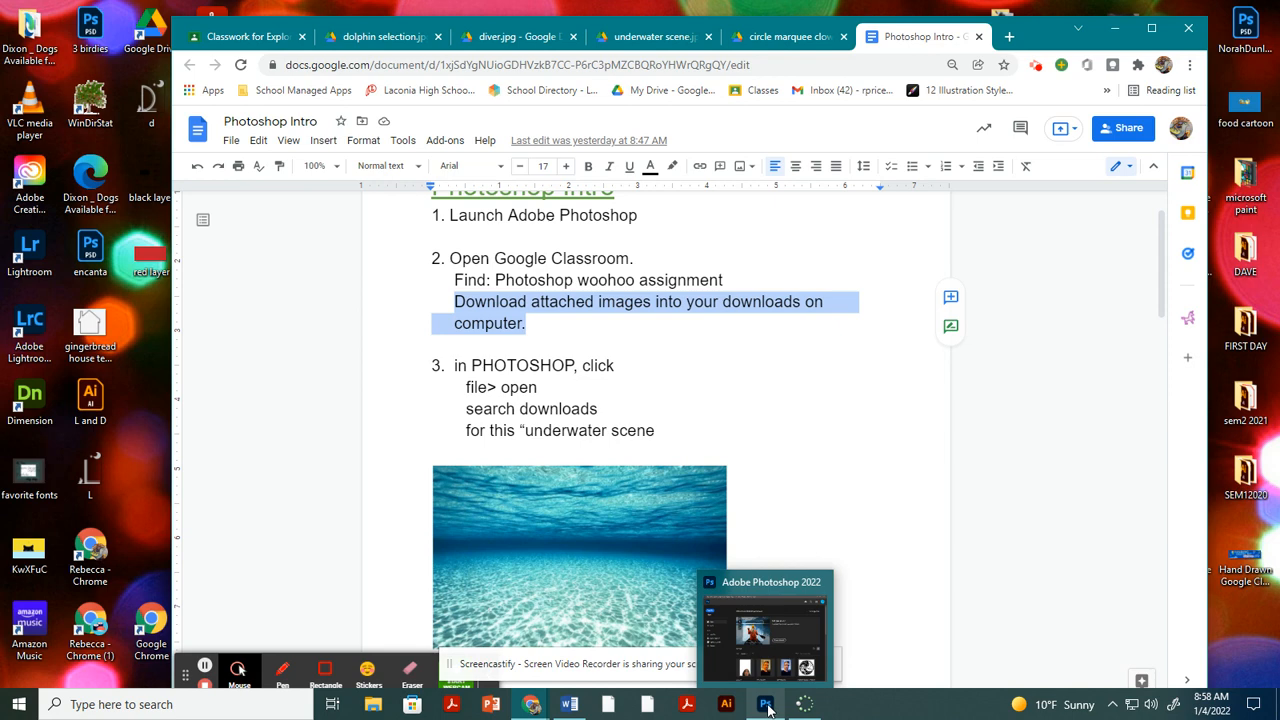
click(766, 705)
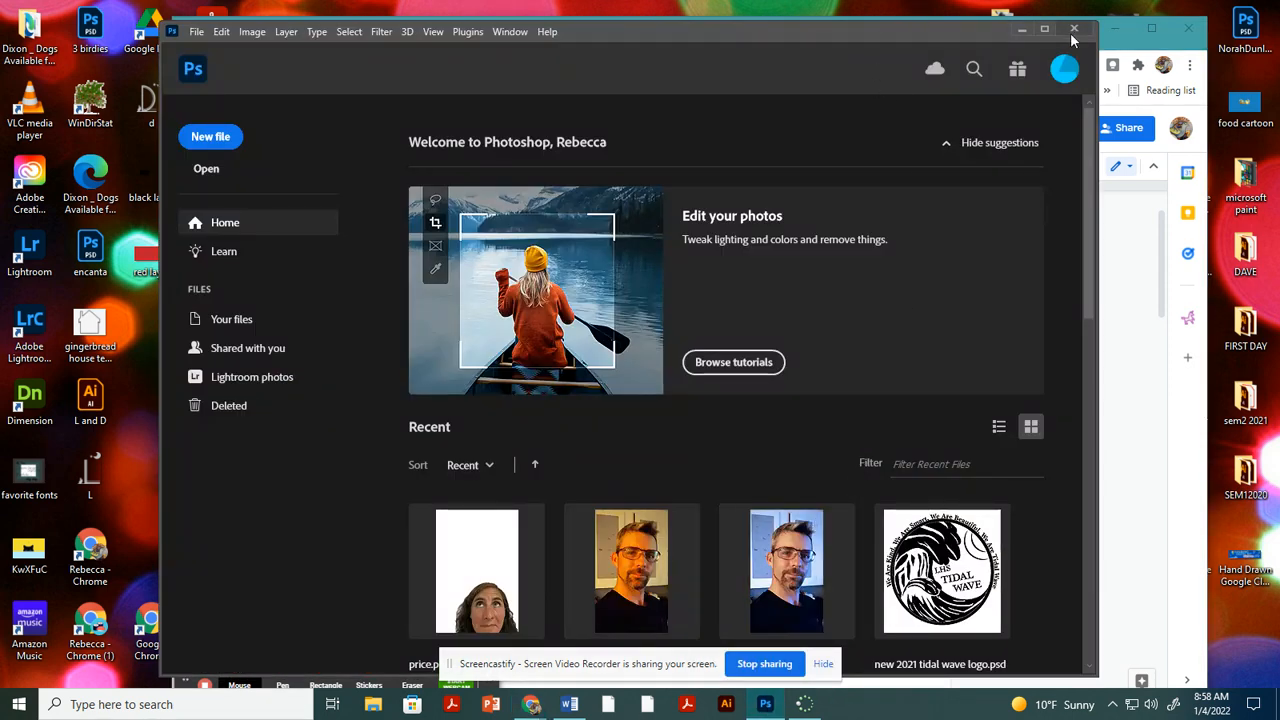
click(1150, 52)
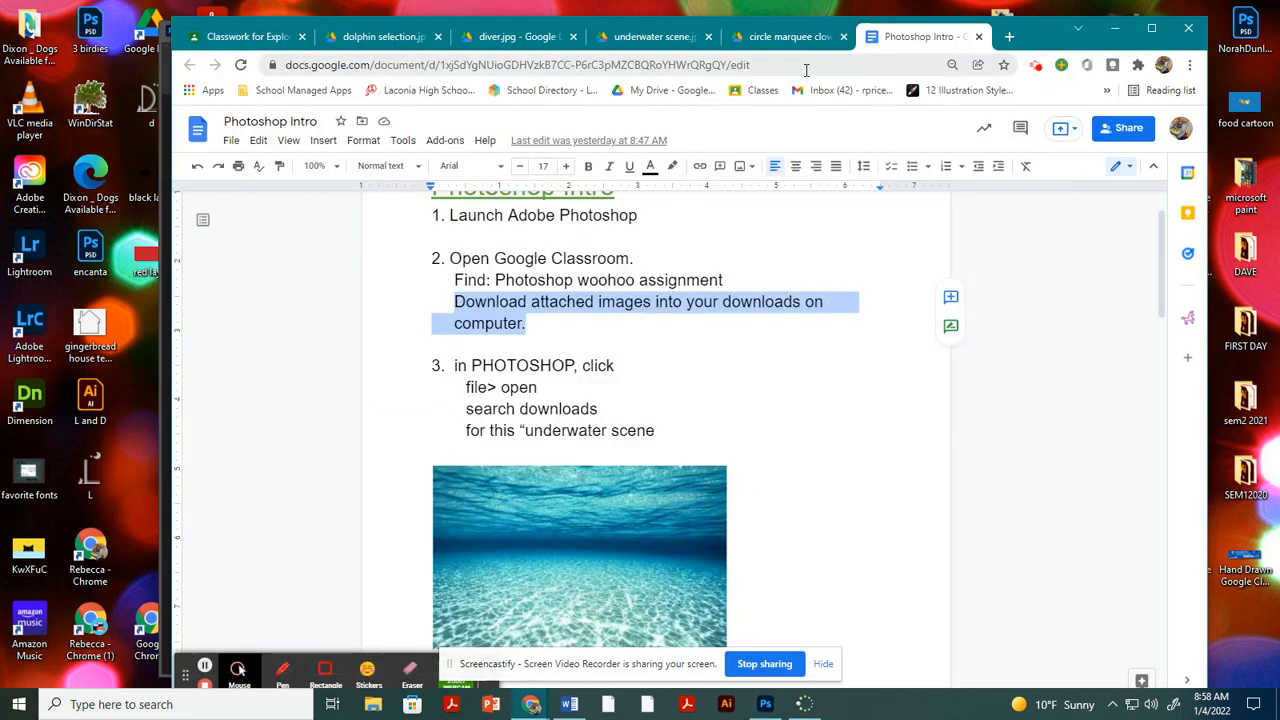
click(463, 386)
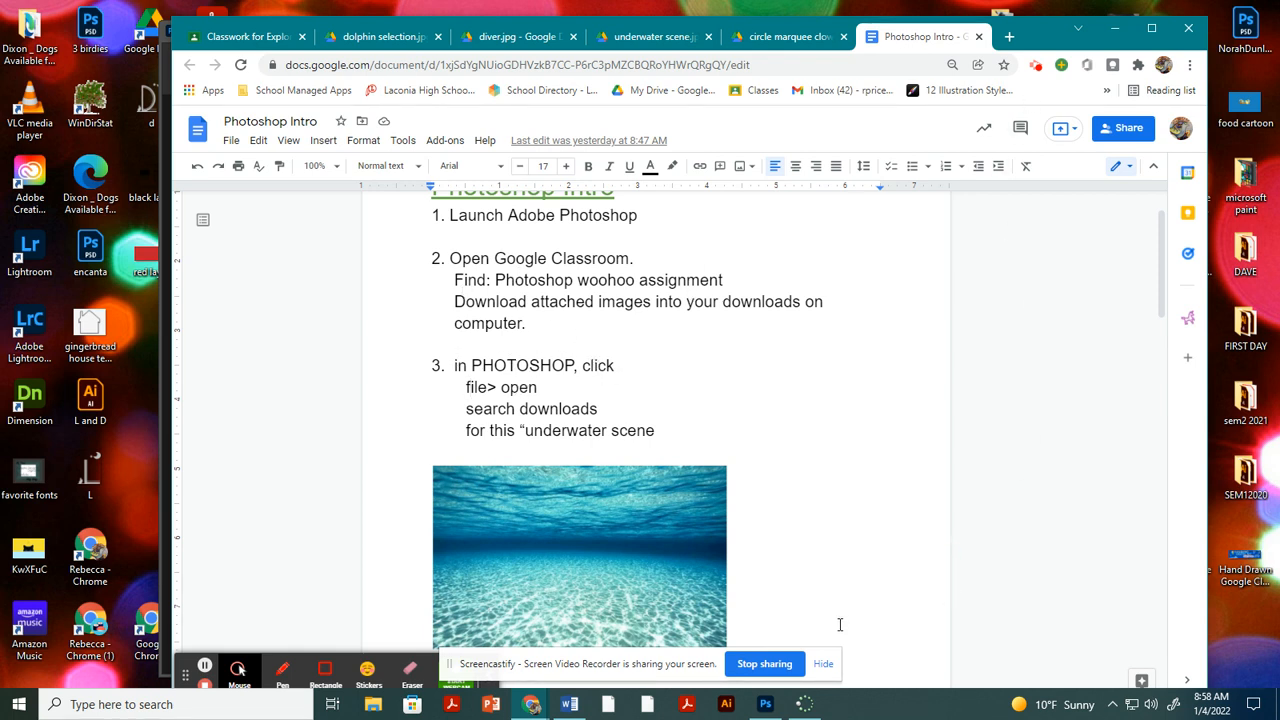
Switch to Photoshop and open the underwater scene (1) image from the Downloads folder.
click(771, 711)
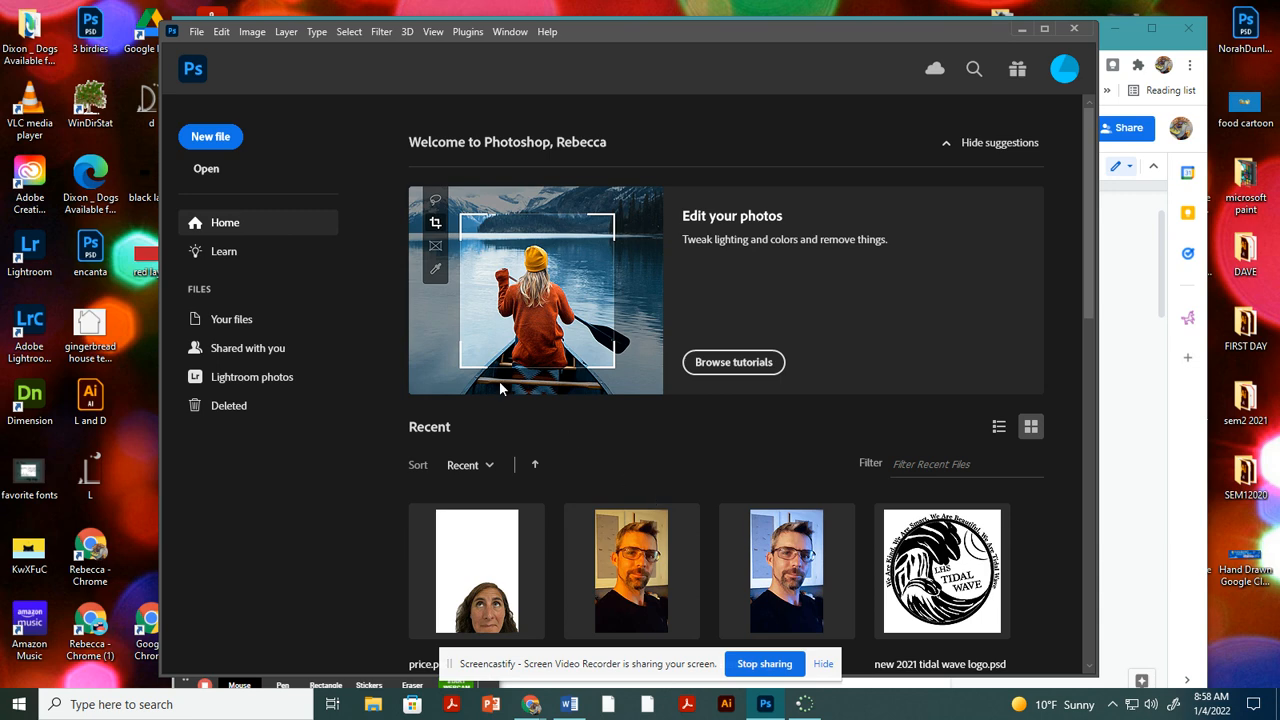
click(207, 169)
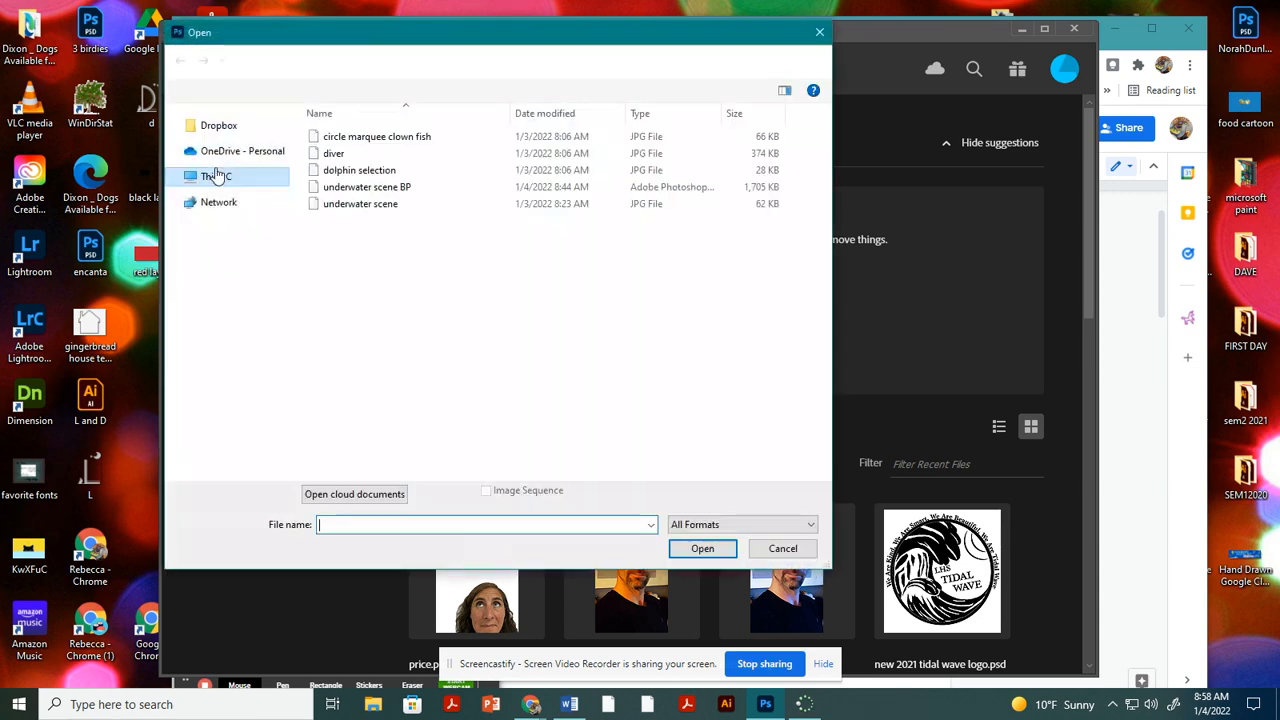
click(226, 255)
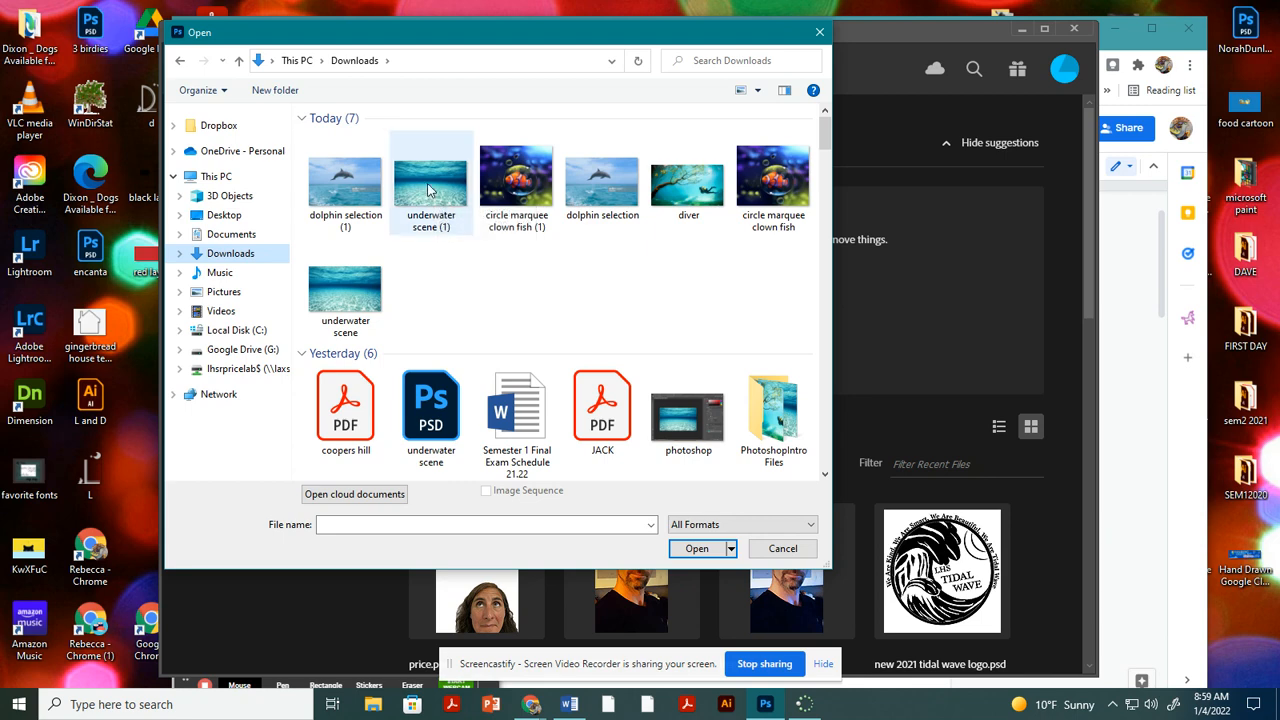
double_click(428, 190)
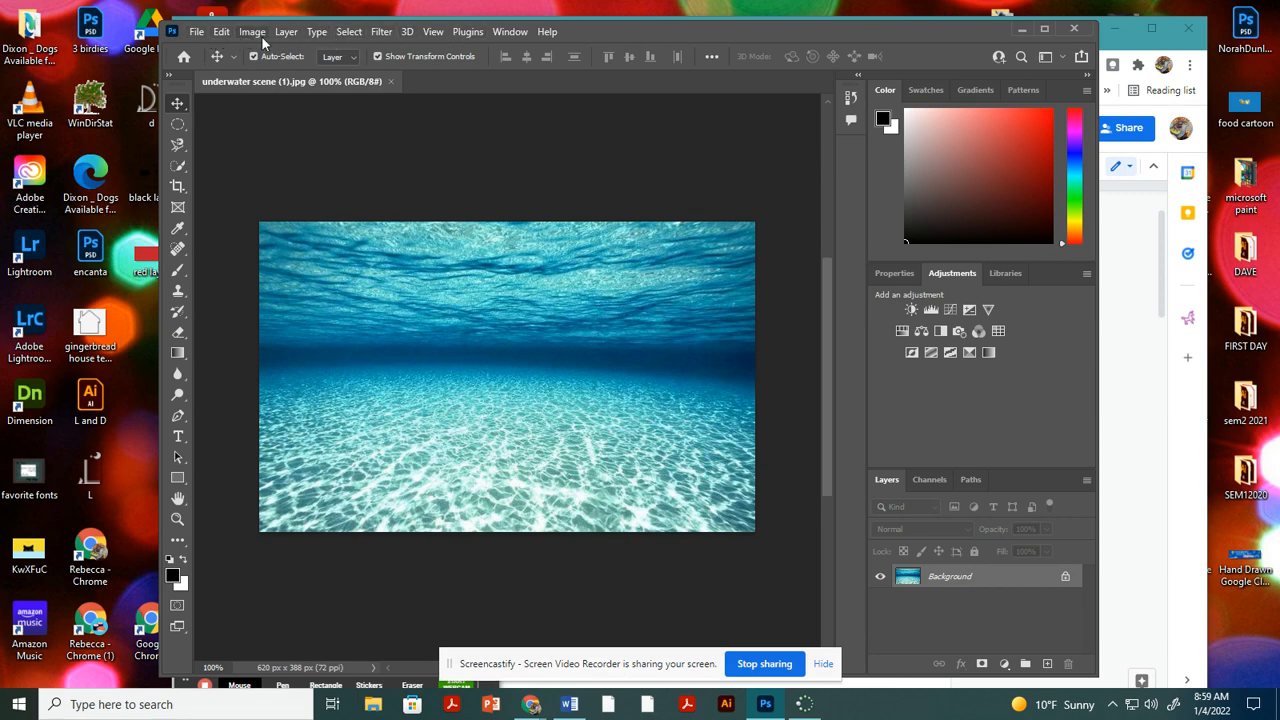
click(349, 33)
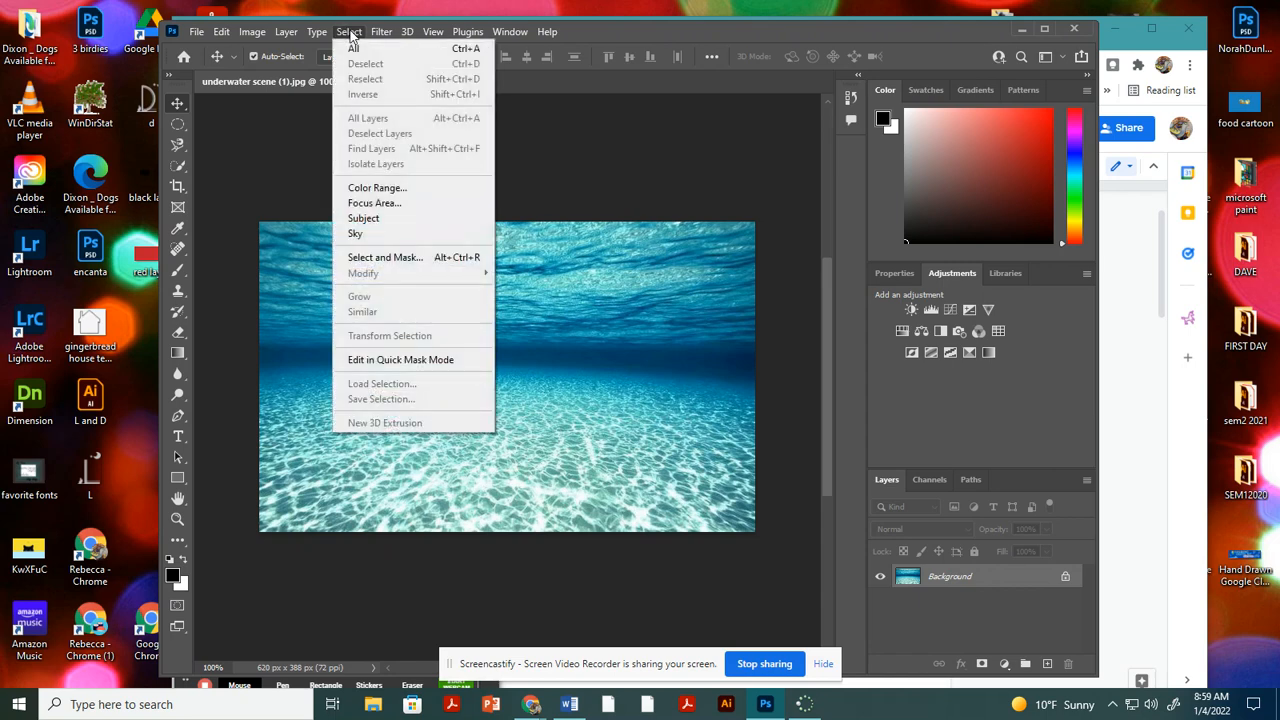
click(349, 33)
click(226, 33)
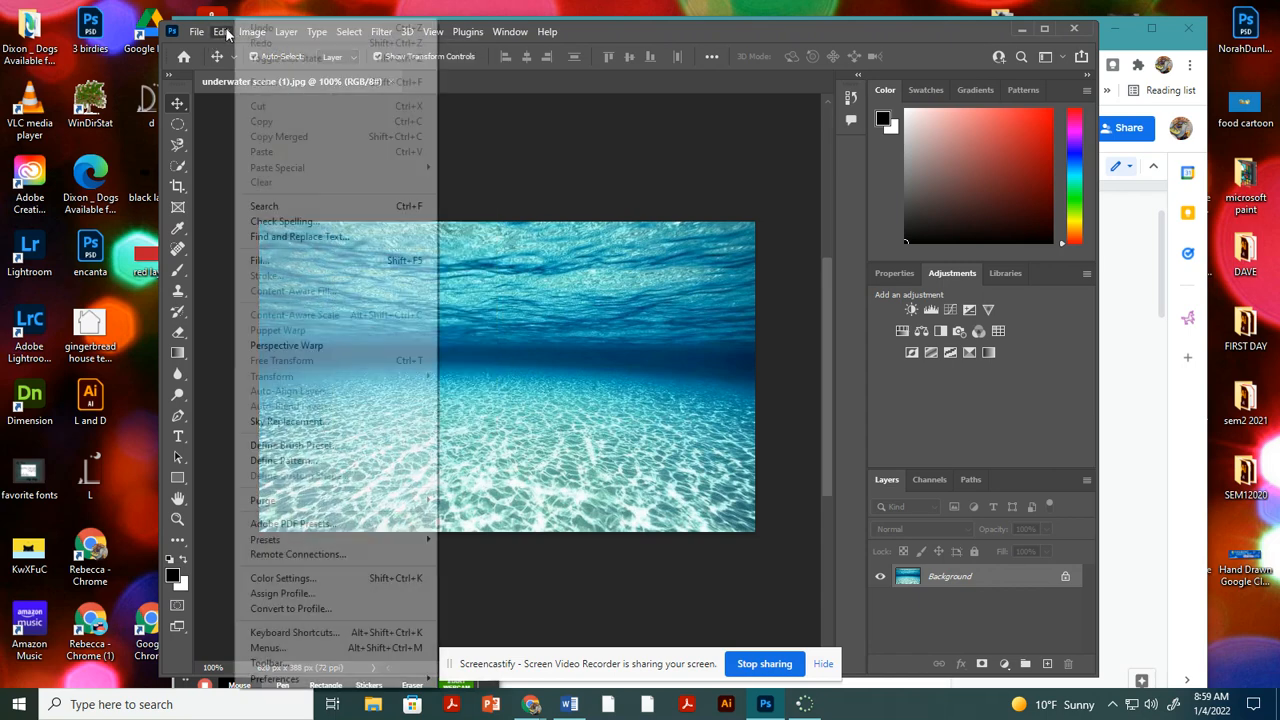
click(226, 33)
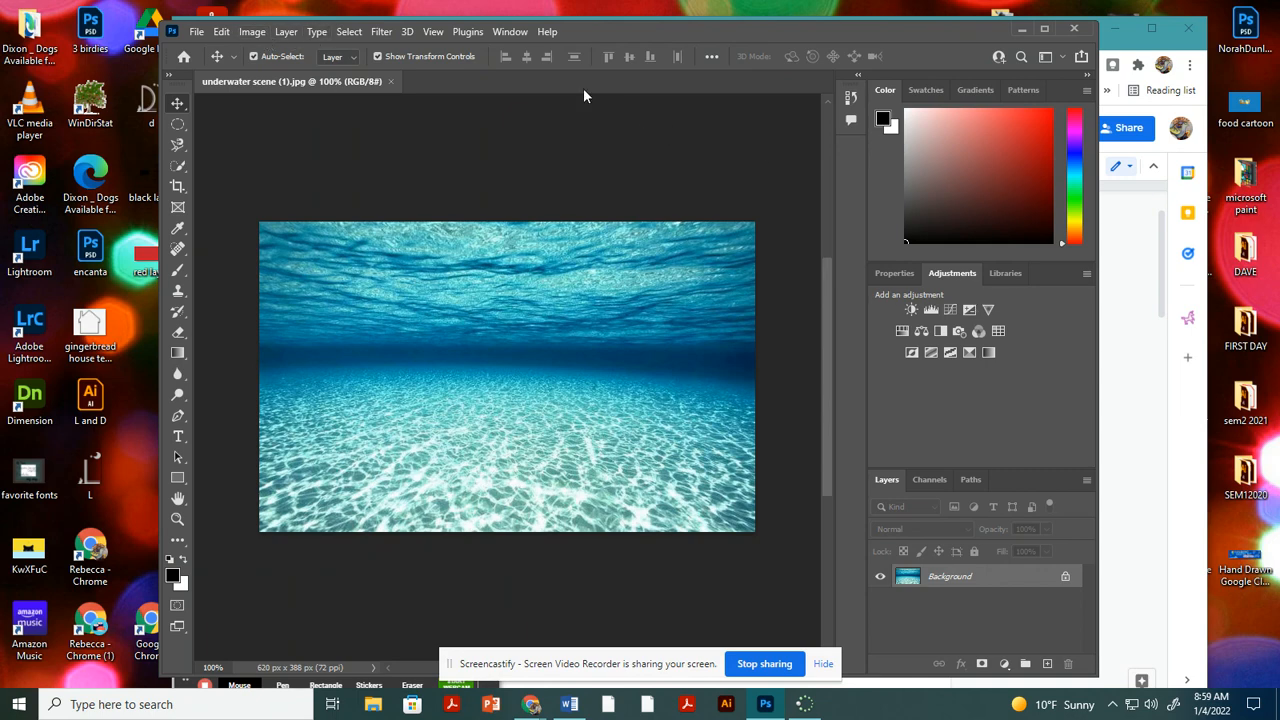
click(509, 32)
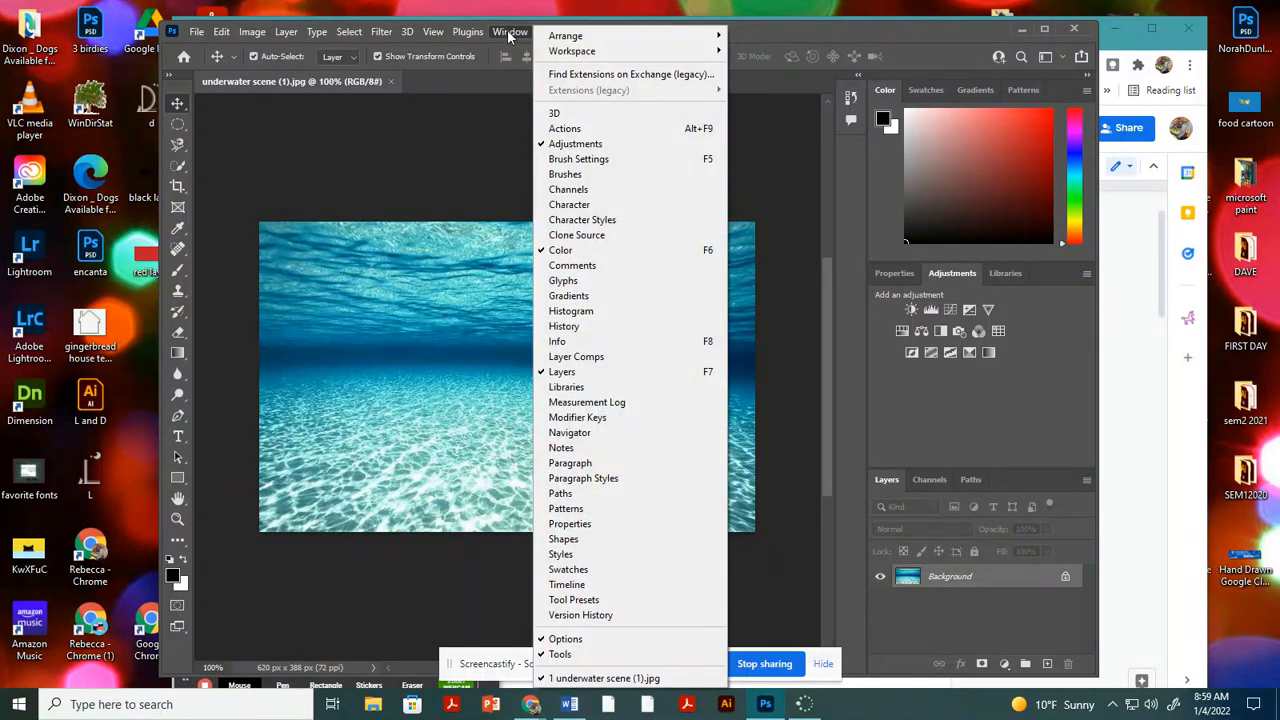
click(508, 31)
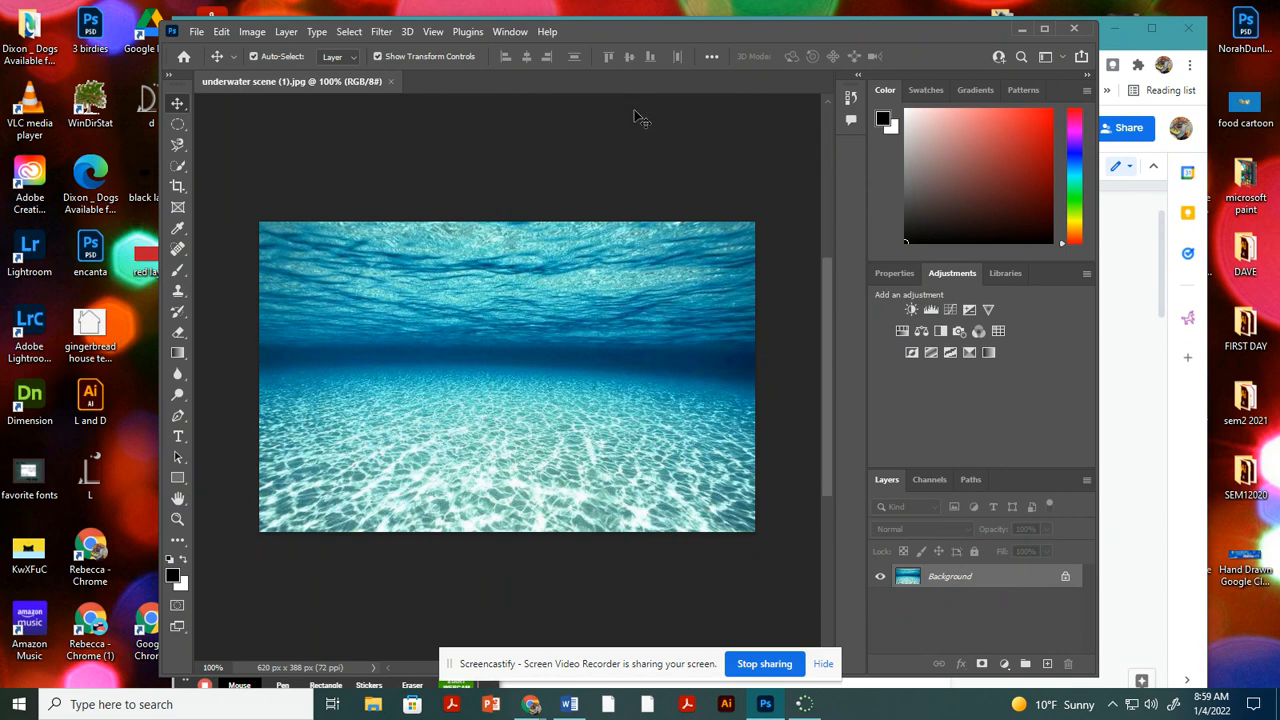
click(199, 32)
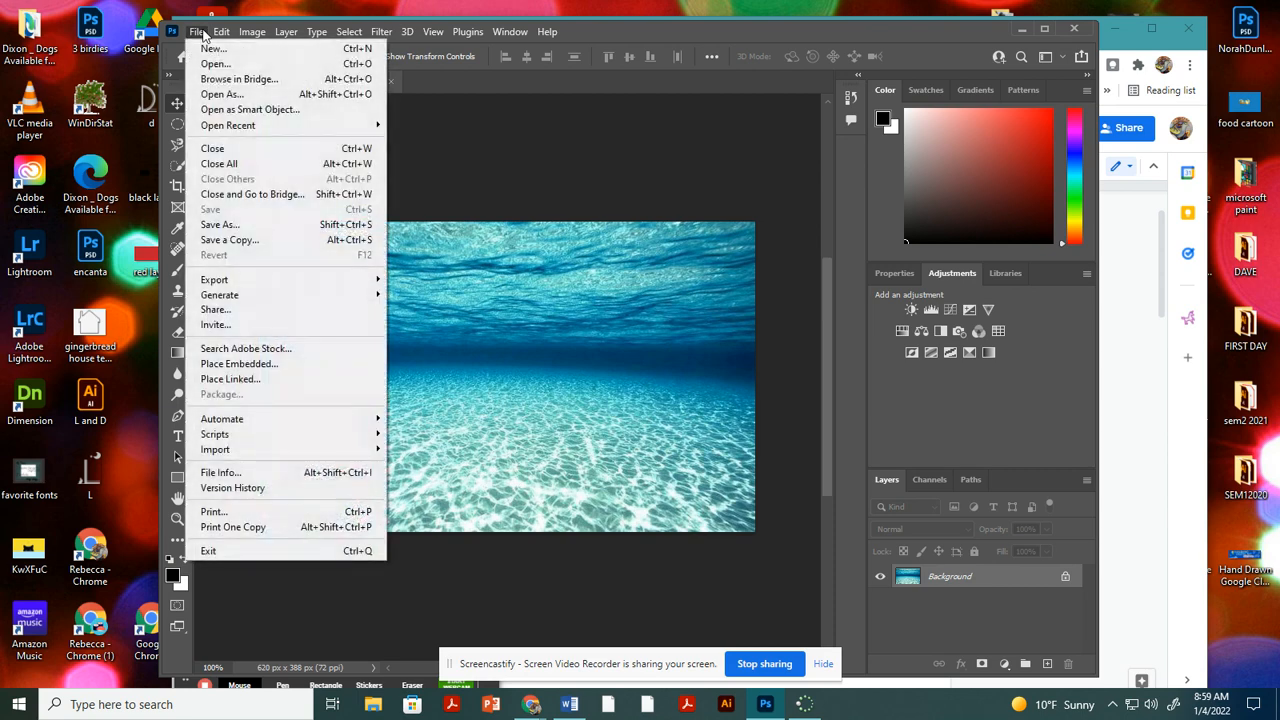
click(200, 32)
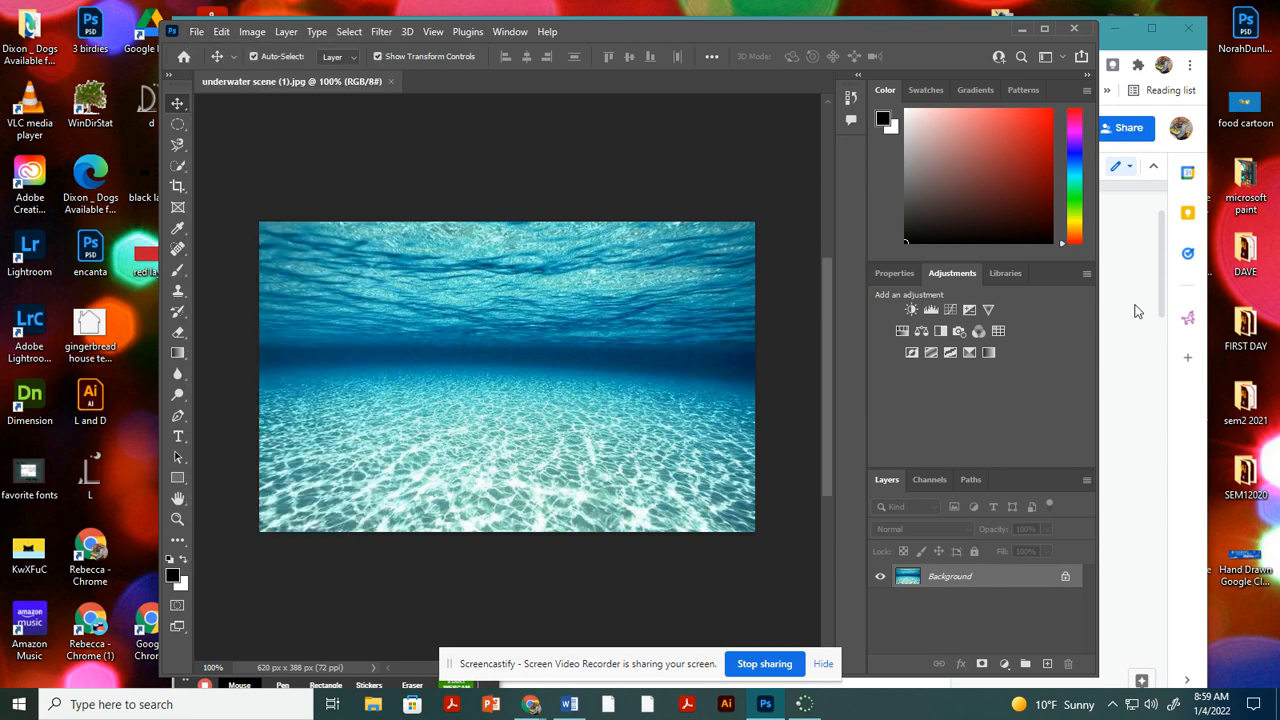
Read the toolbox instructions in the Photoshop Intro document, move the browser window off Photoshop's toolbox and return to Photoshop.
click(1104, 295)
scroll(603, 331, down, 1)
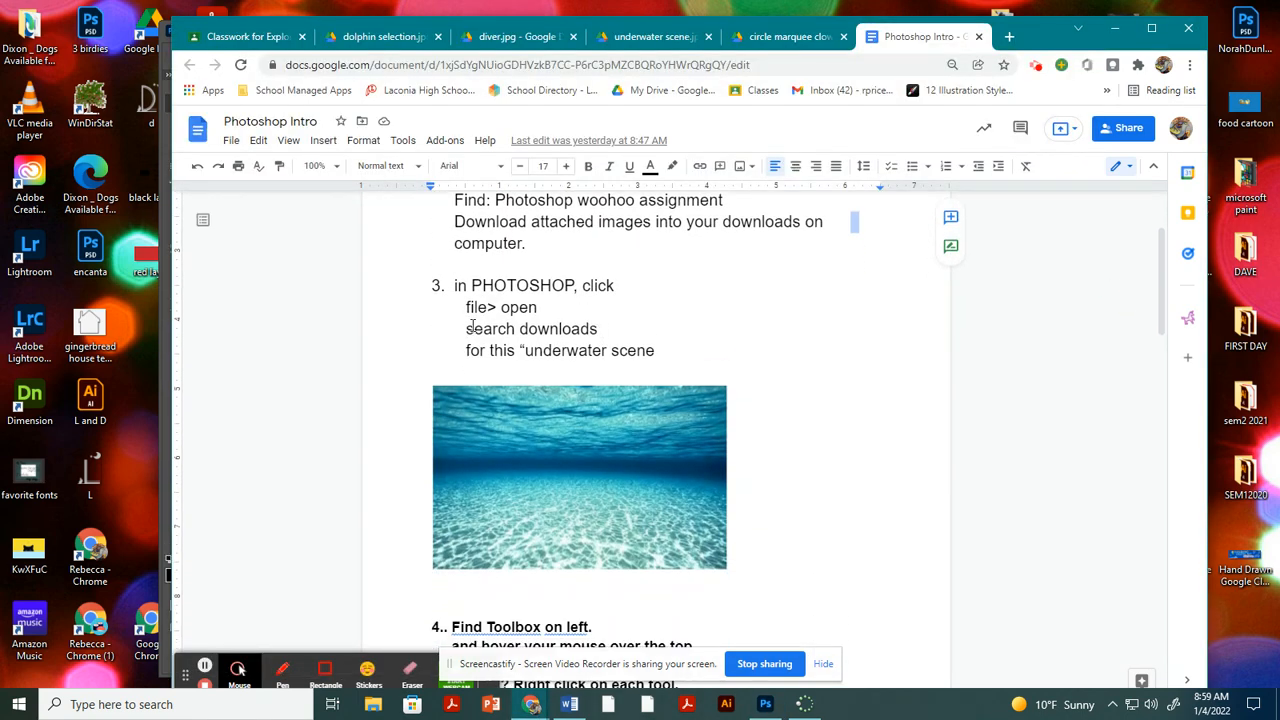
scroll(580, 328, down, 4)
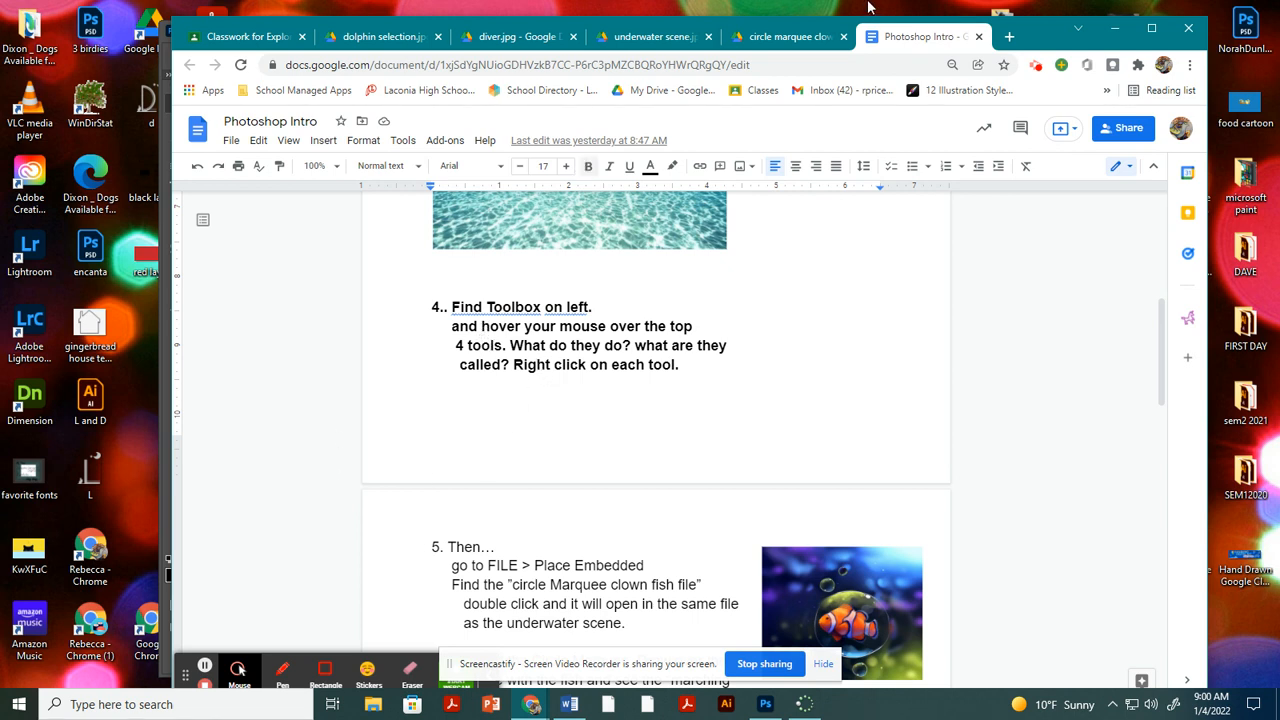
drag(1046, 28, 1091, 52)
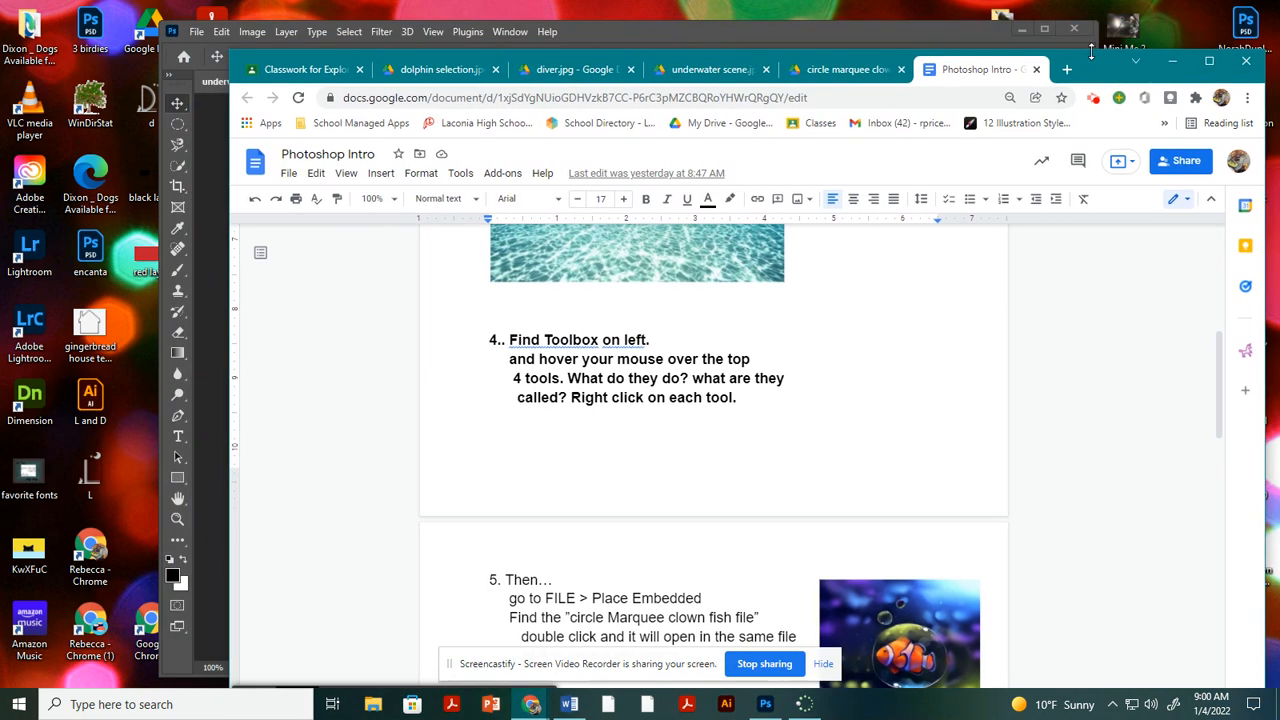
click(882, 35)
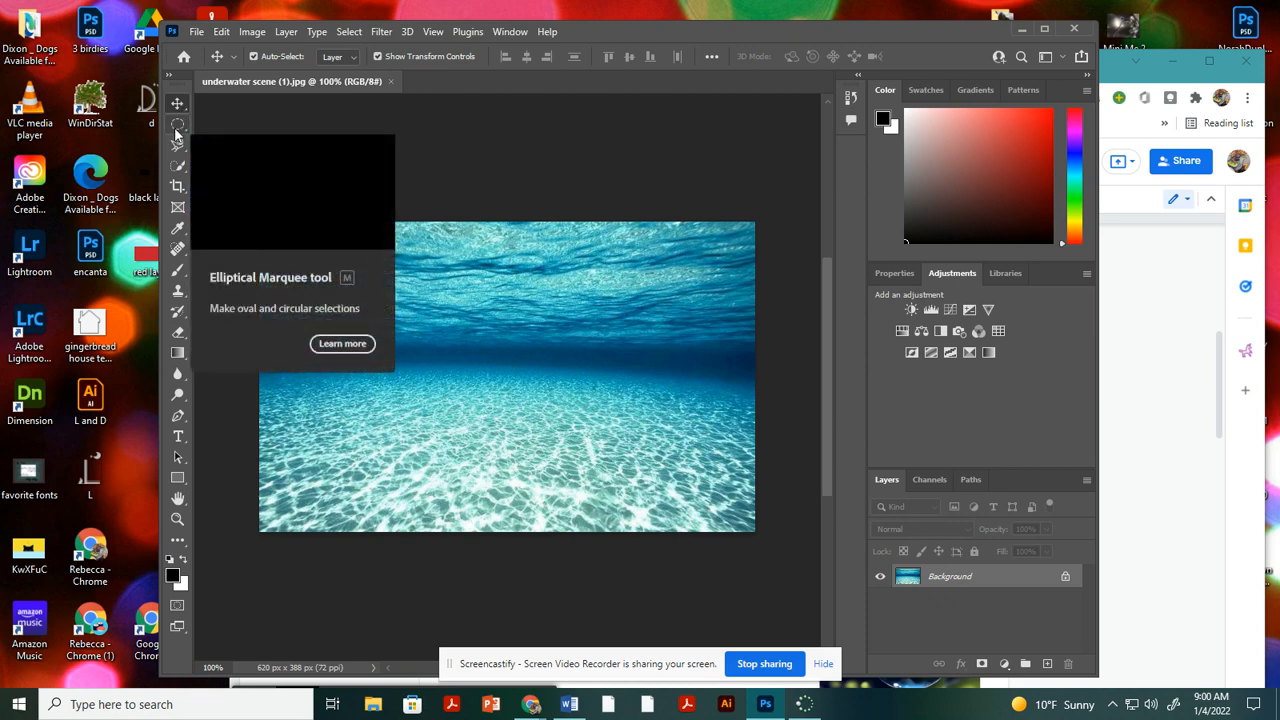
Explore the marquee tool group by activating the Rectangular Marquee tool and switching back to the Elliptical Marquee tool.
click(176, 133)
click(197, 125)
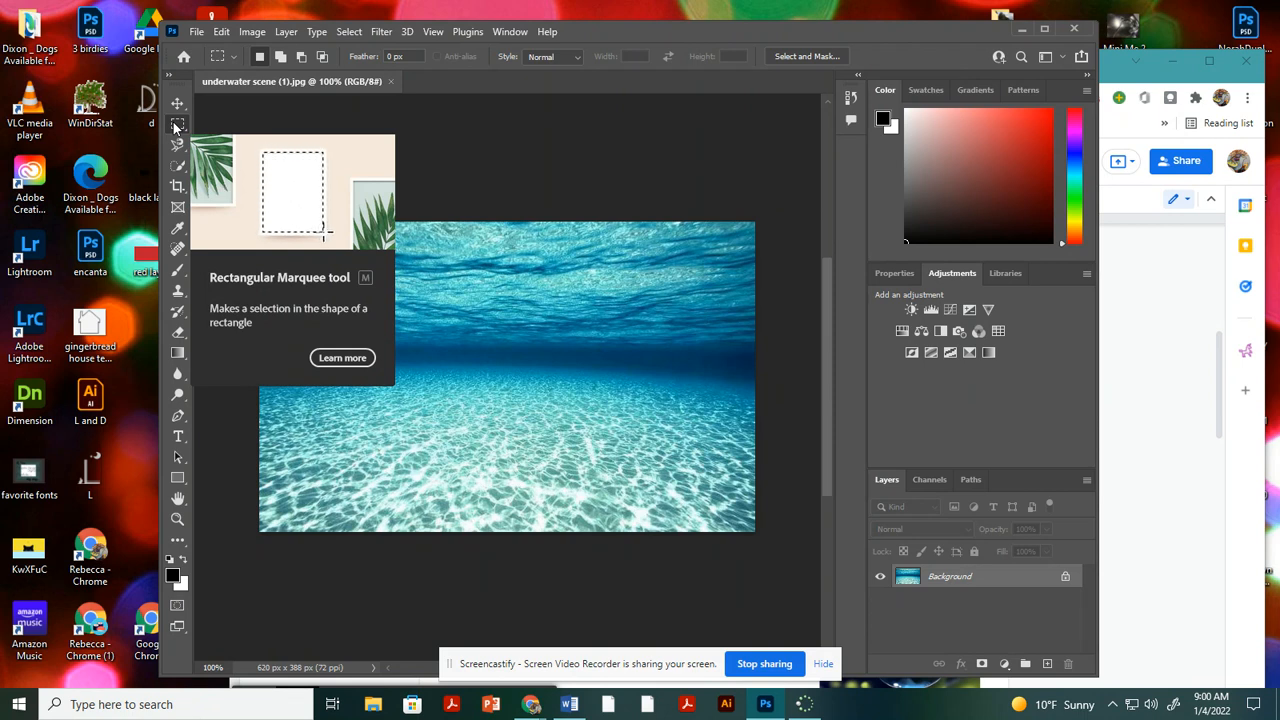
click(177, 126)
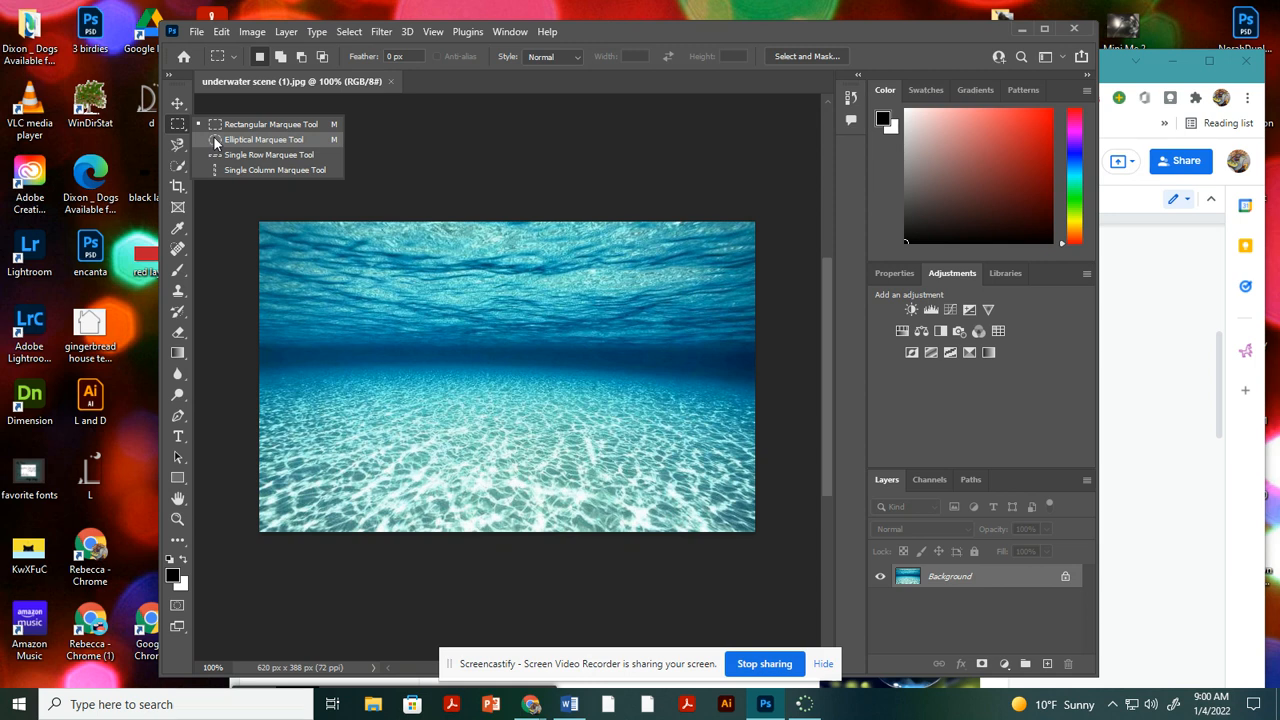
click(215, 141)
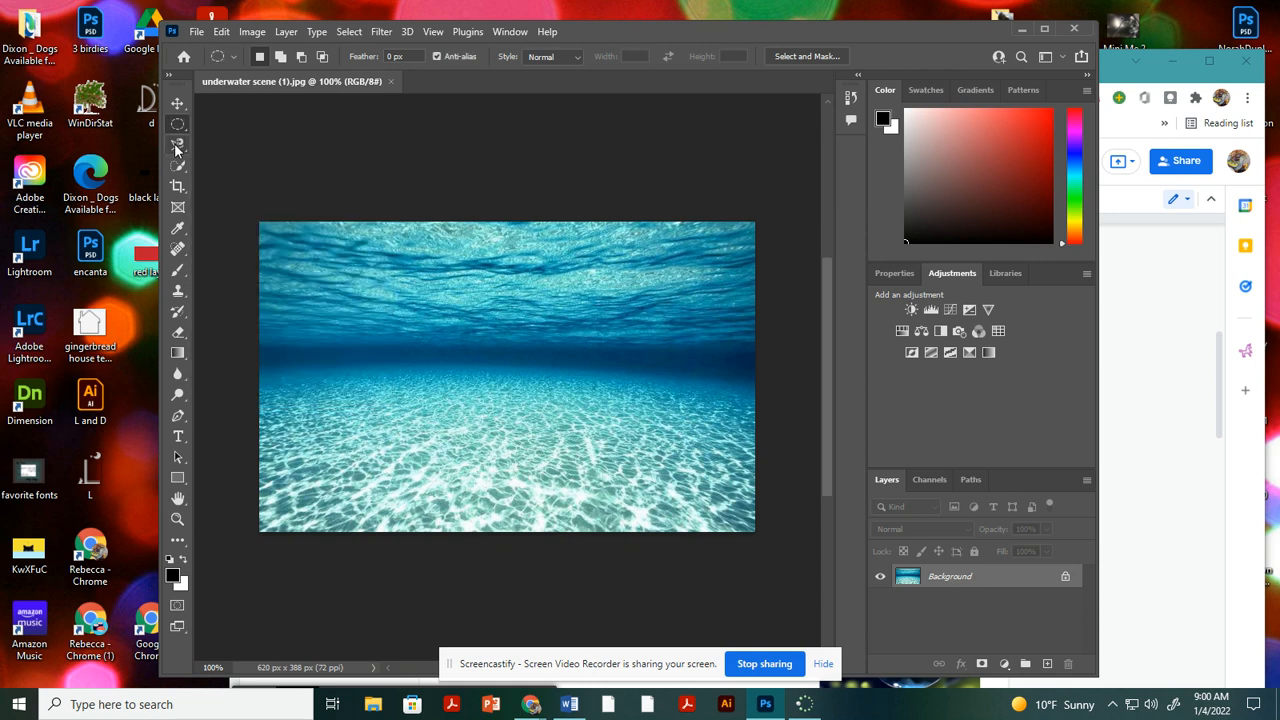
Explore the Lasso, Polygonal Lasso and Magnetic Lasso tools in turn, and finish with the Move tool active.
right_click(177, 148)
click(210, 148)
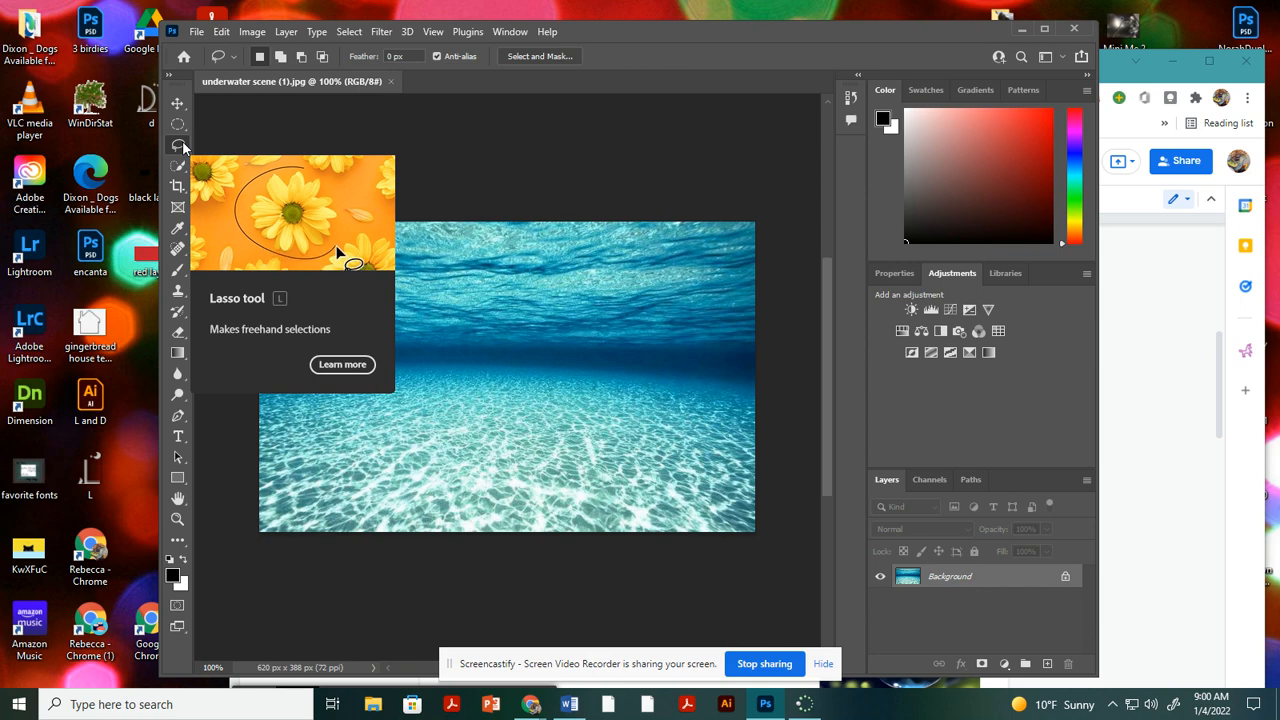
right_click(180, 146)
click(228, 160)
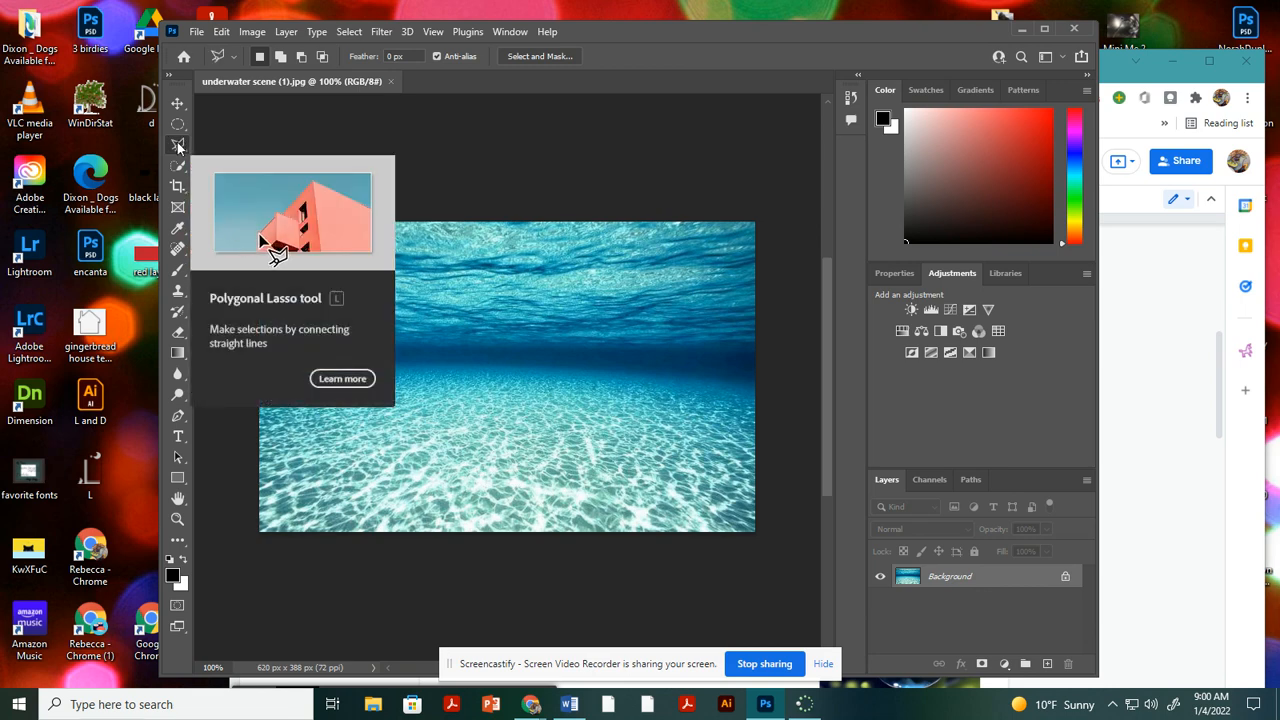
right_click(180, 146)
click(239, 178)
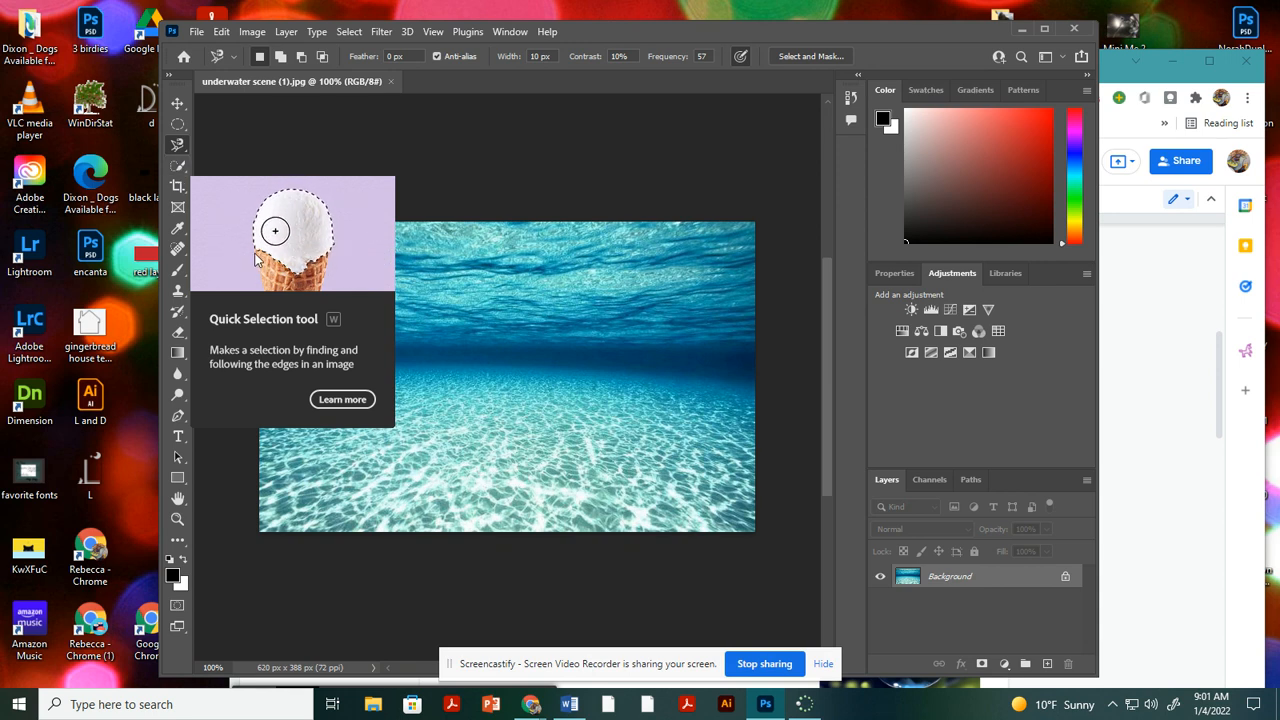
click(177, 104)
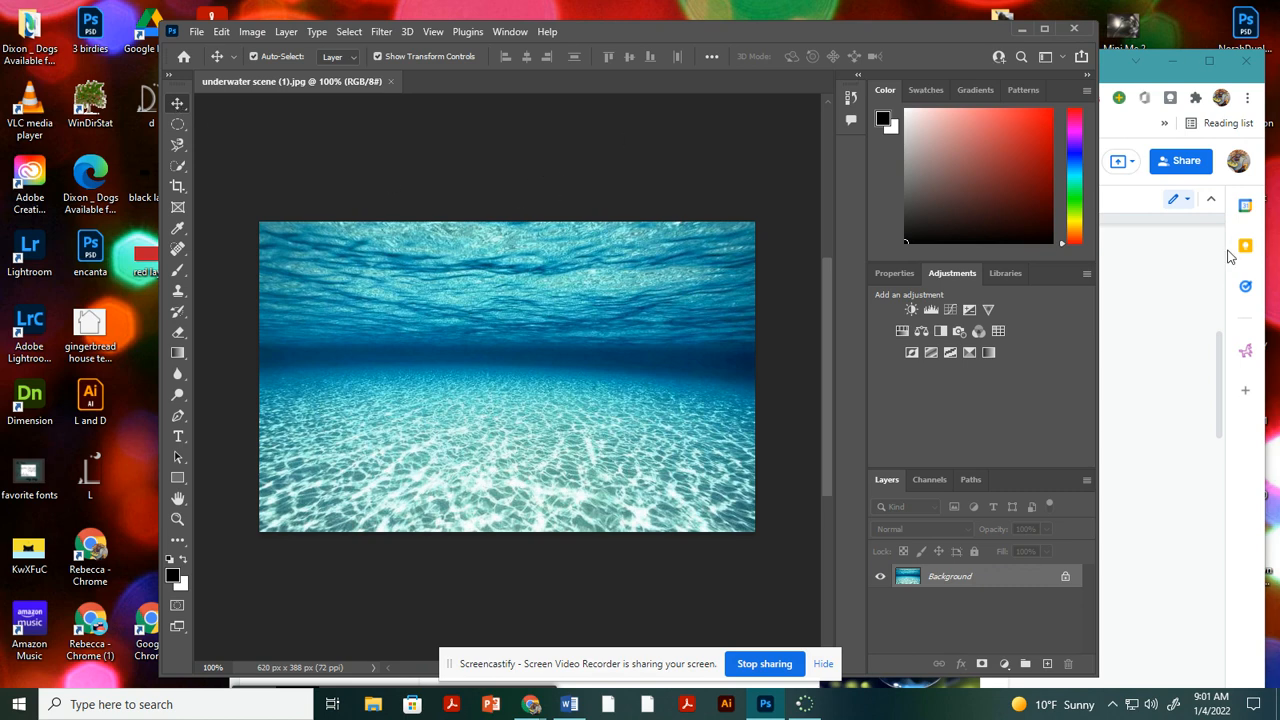
Read the Photoshop Intro document's instructions for placing the clown fish file and selecting its bubble.
click(1185, 382)
scroll(620, 401, down, 1)
scroll(620, 401, down, 3)
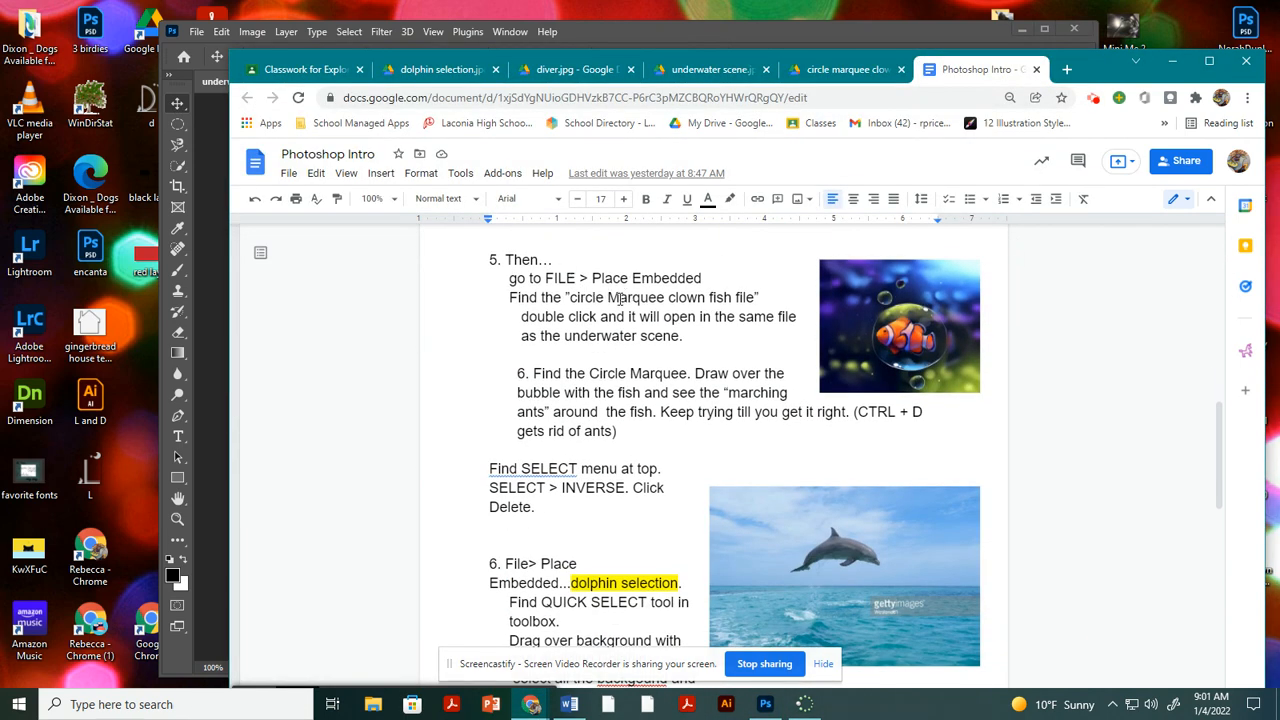
Switch to Photoshop and place the circle marquee clown fish (1) image from Downloads as an embedded file in the underwater scene.
click(217, 328)
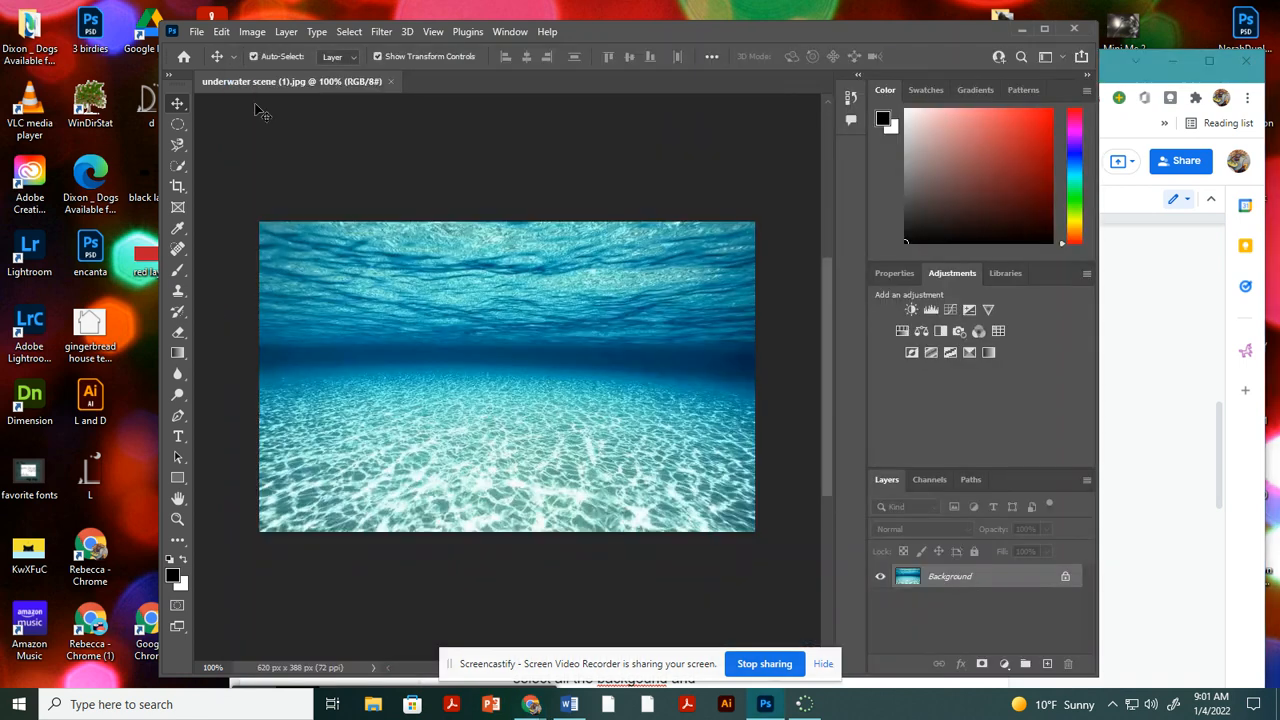
click(198, 32)
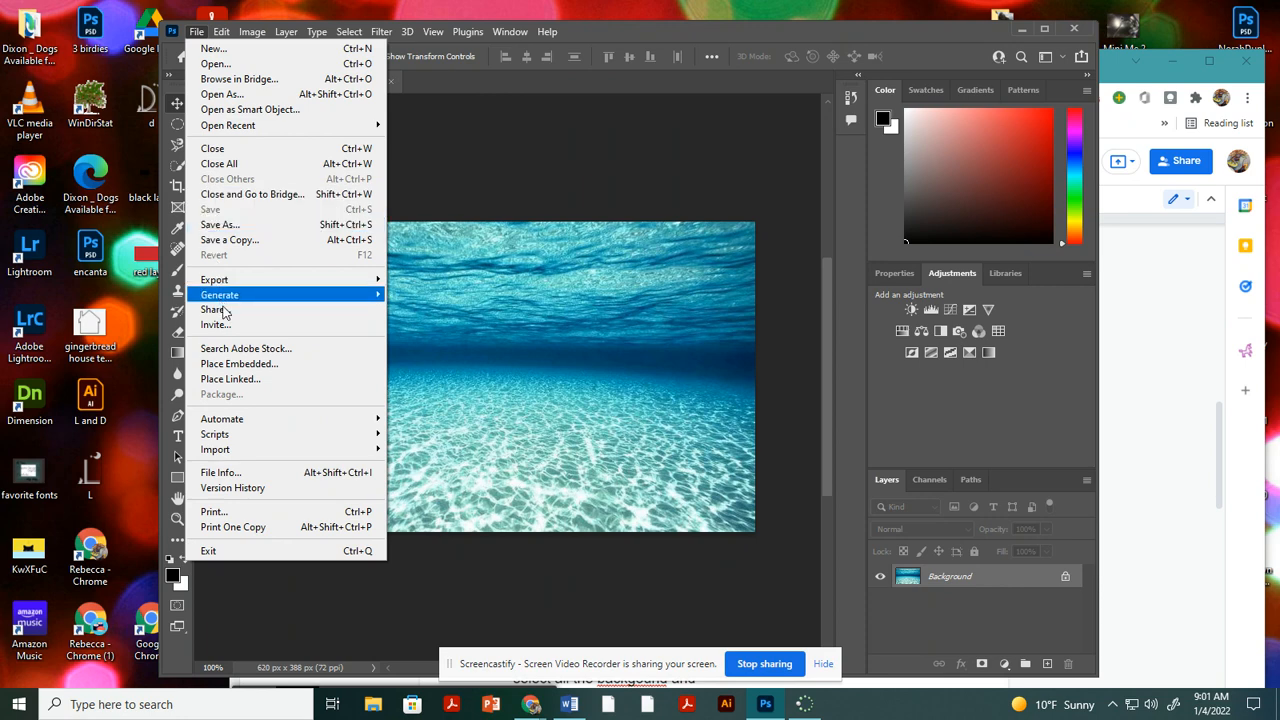
click(233, 364)
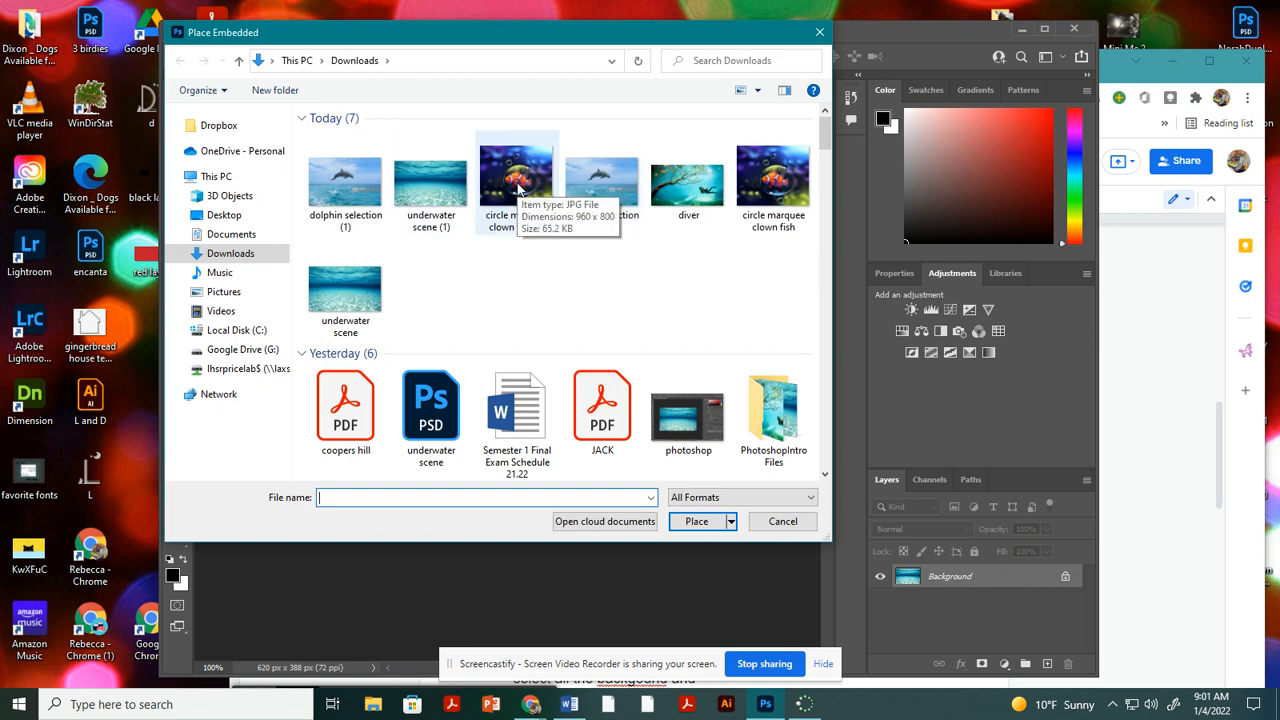
double_click(514, 185)
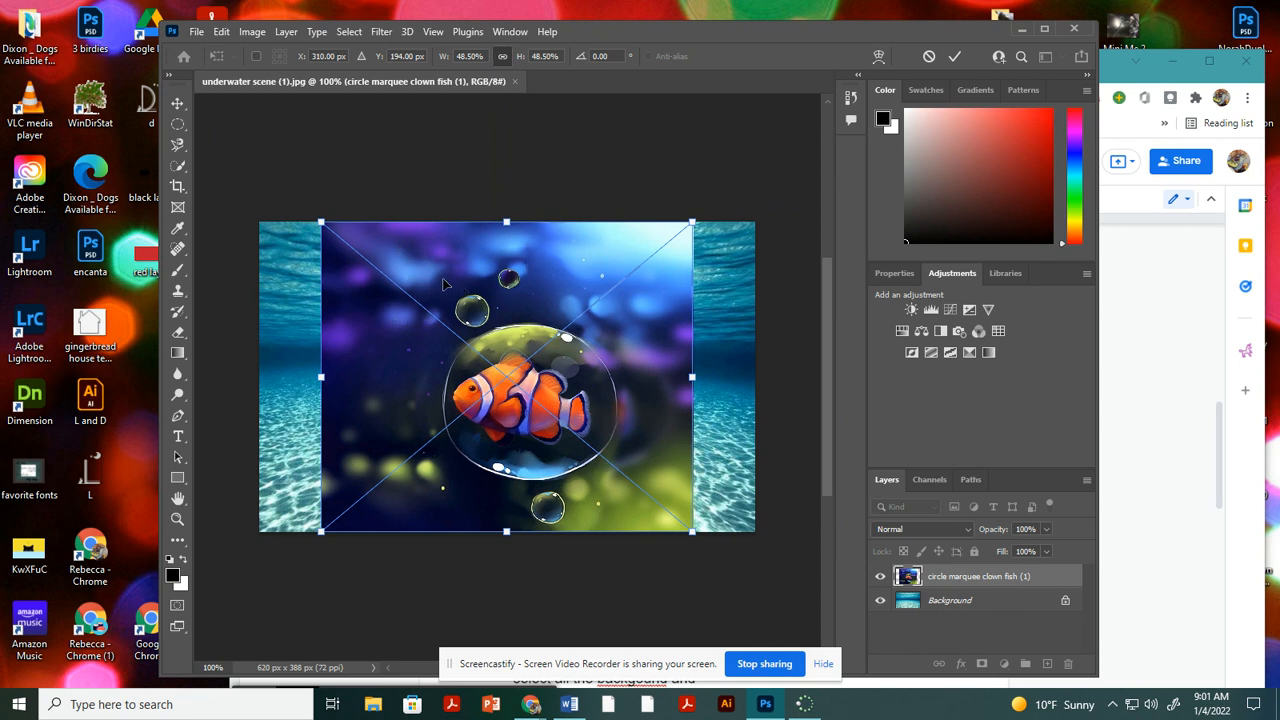
Confirm the placed circle marquee clown fish (1) image and rasterize its layer.
key(Return)
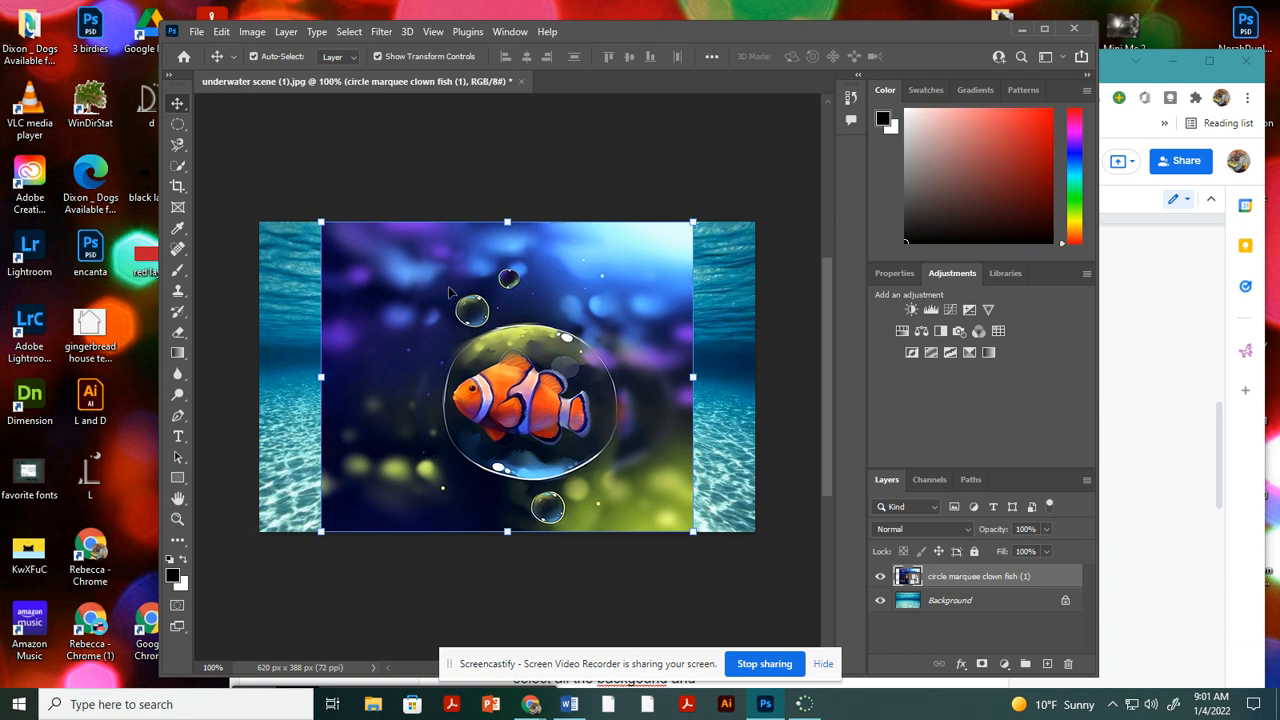
right_click(940, 580)
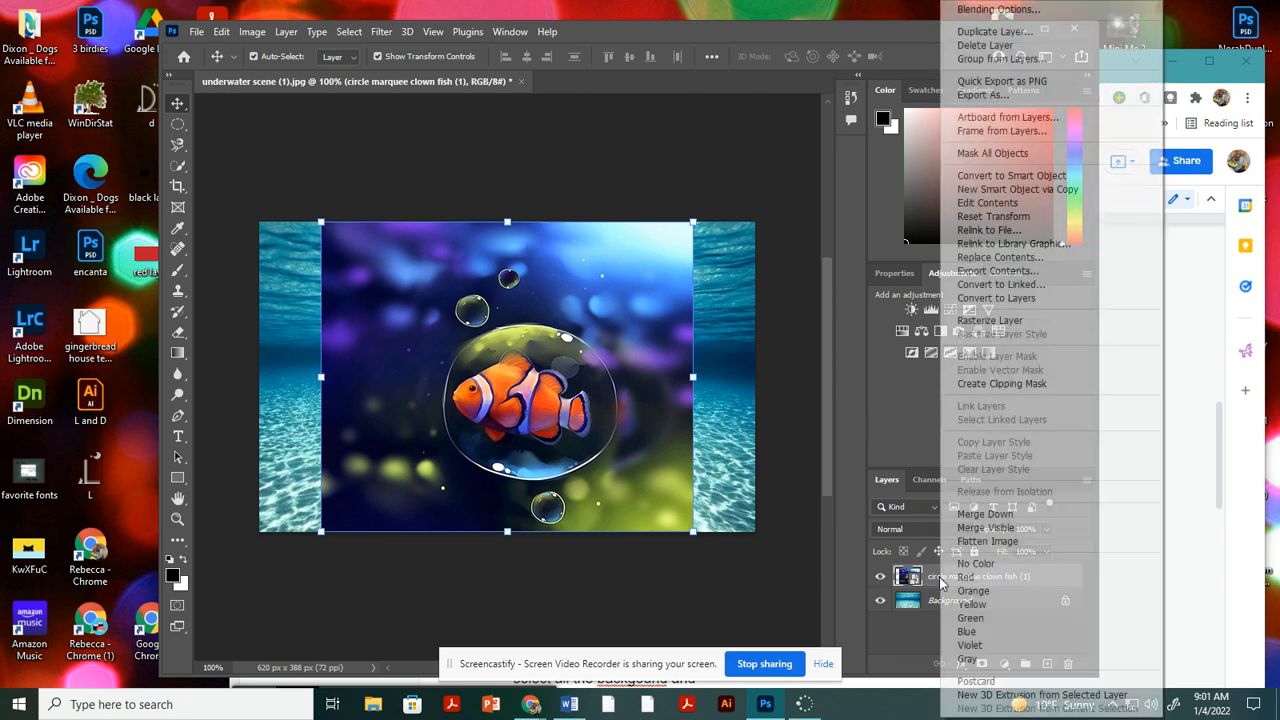
click(979, 322)
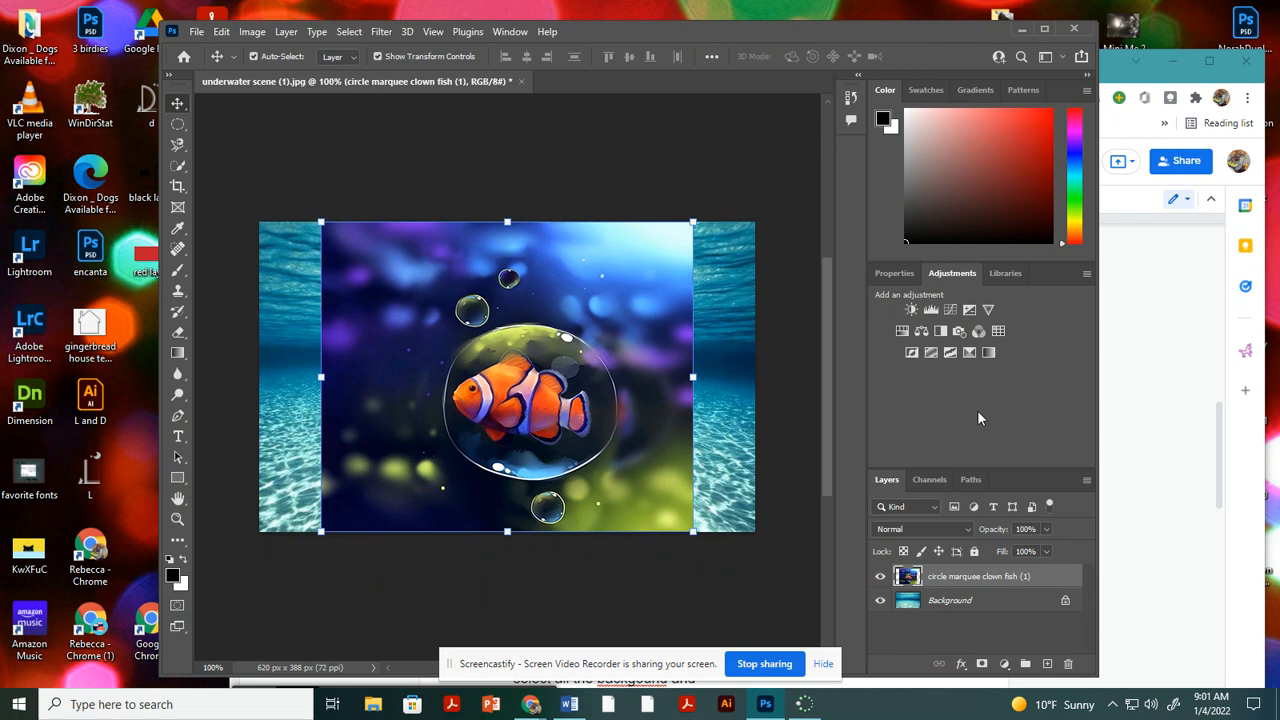
right_click(956, 580)
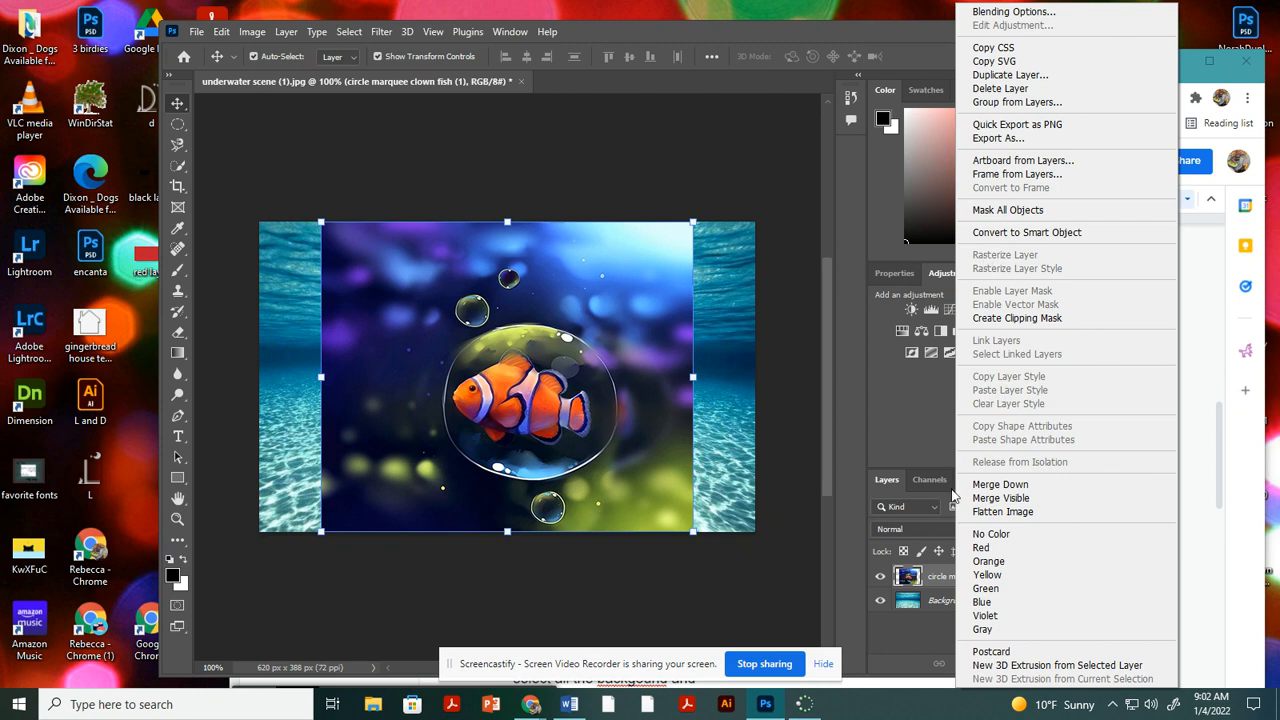
click(935, 580)
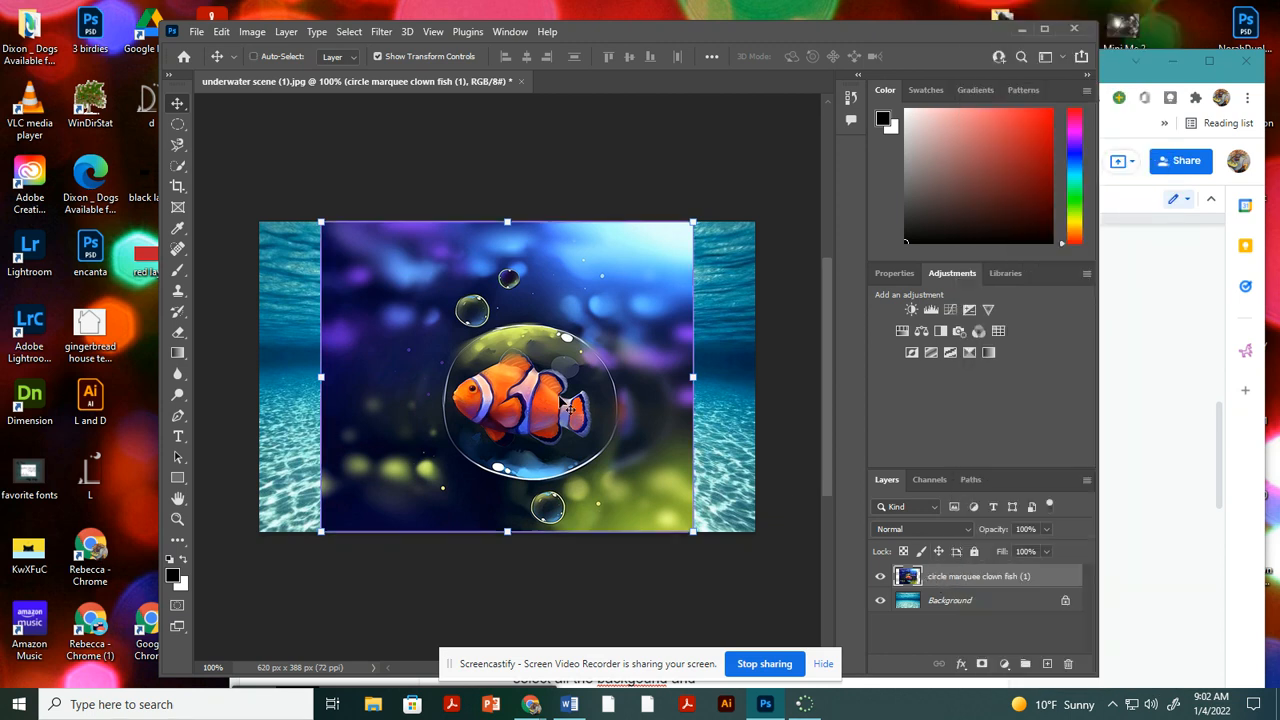
scroll(565, 405, up, 5)
scroll(565, 405, up, 4)
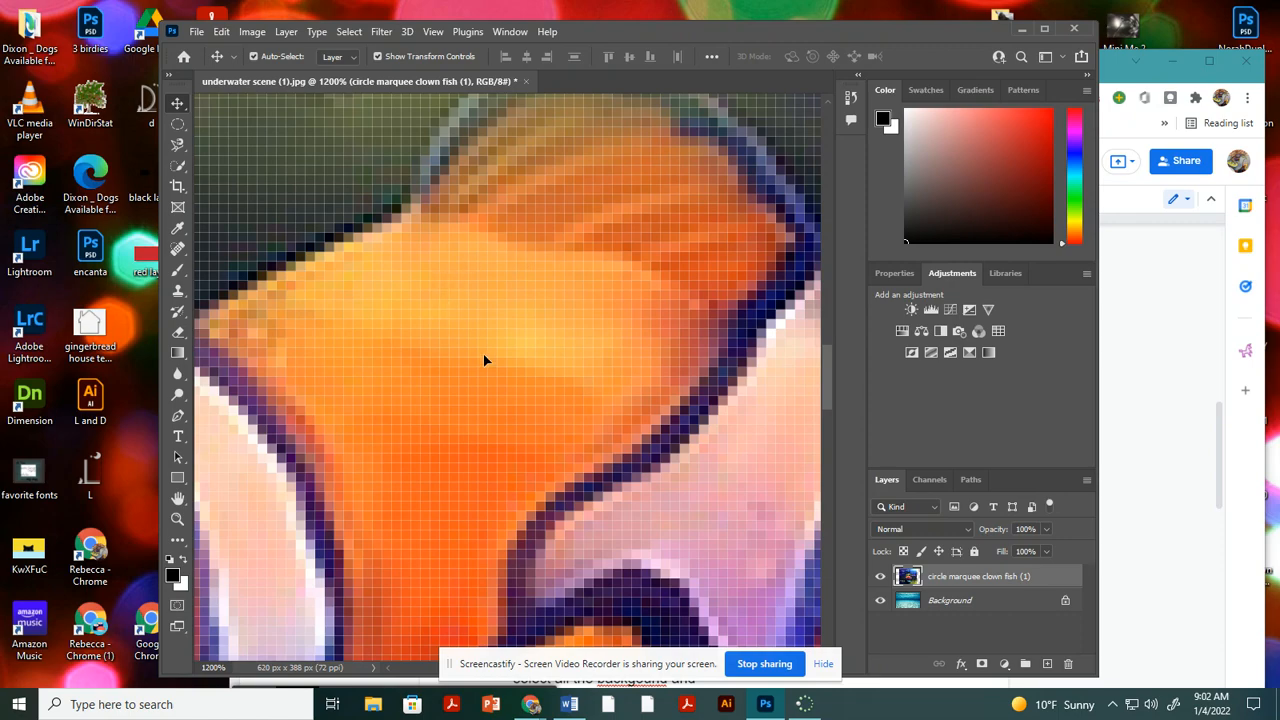
scroll(487, 362, down, 4)
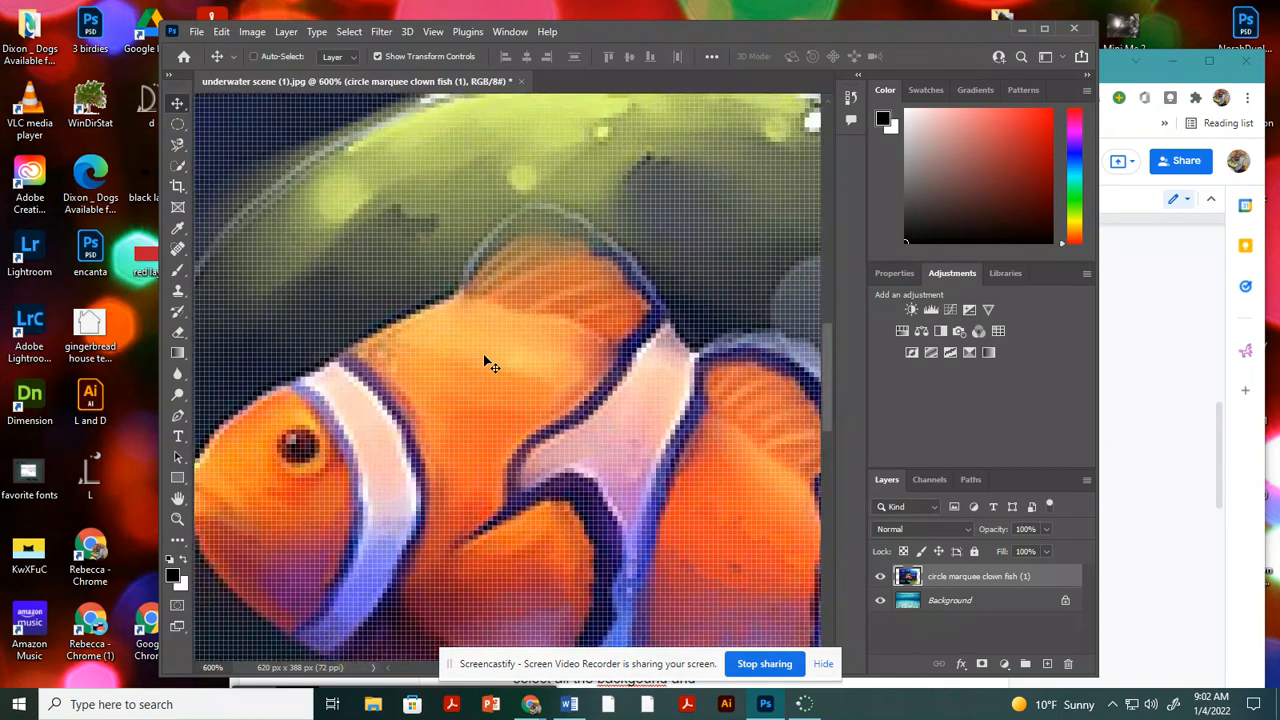
scroll(490, 363, down, 4)
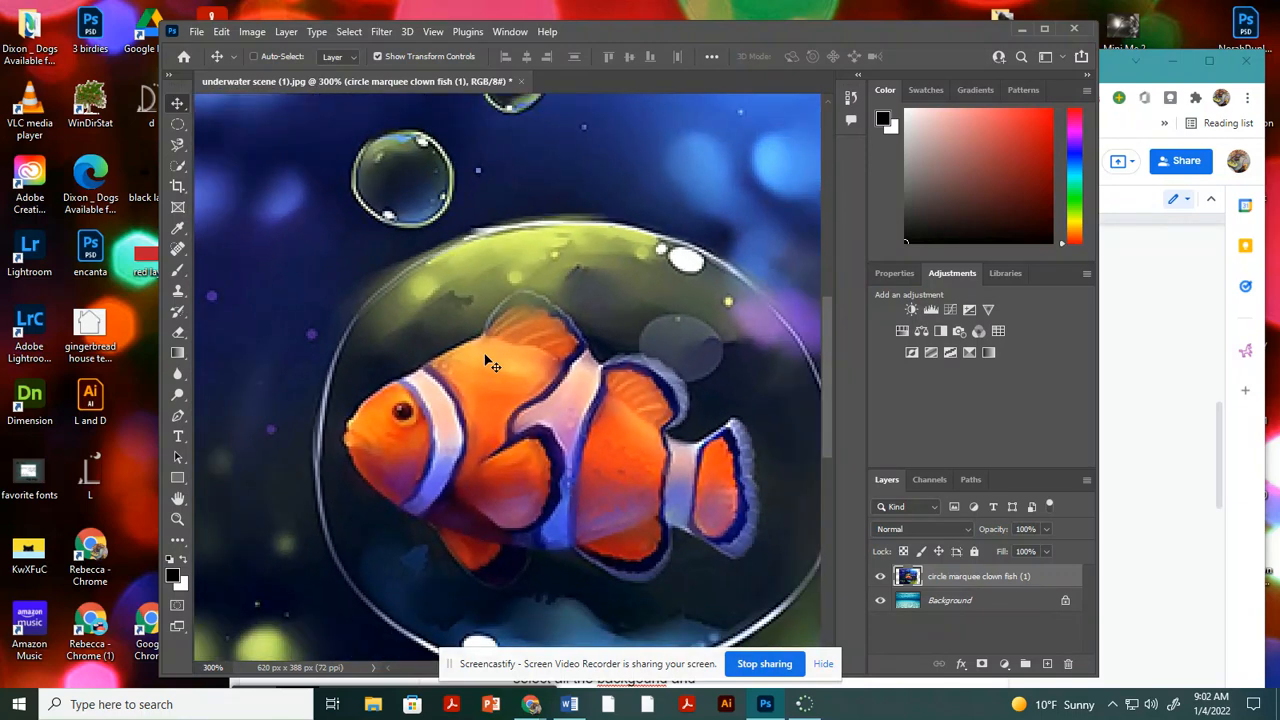
scroll(490, 363, down, 2)
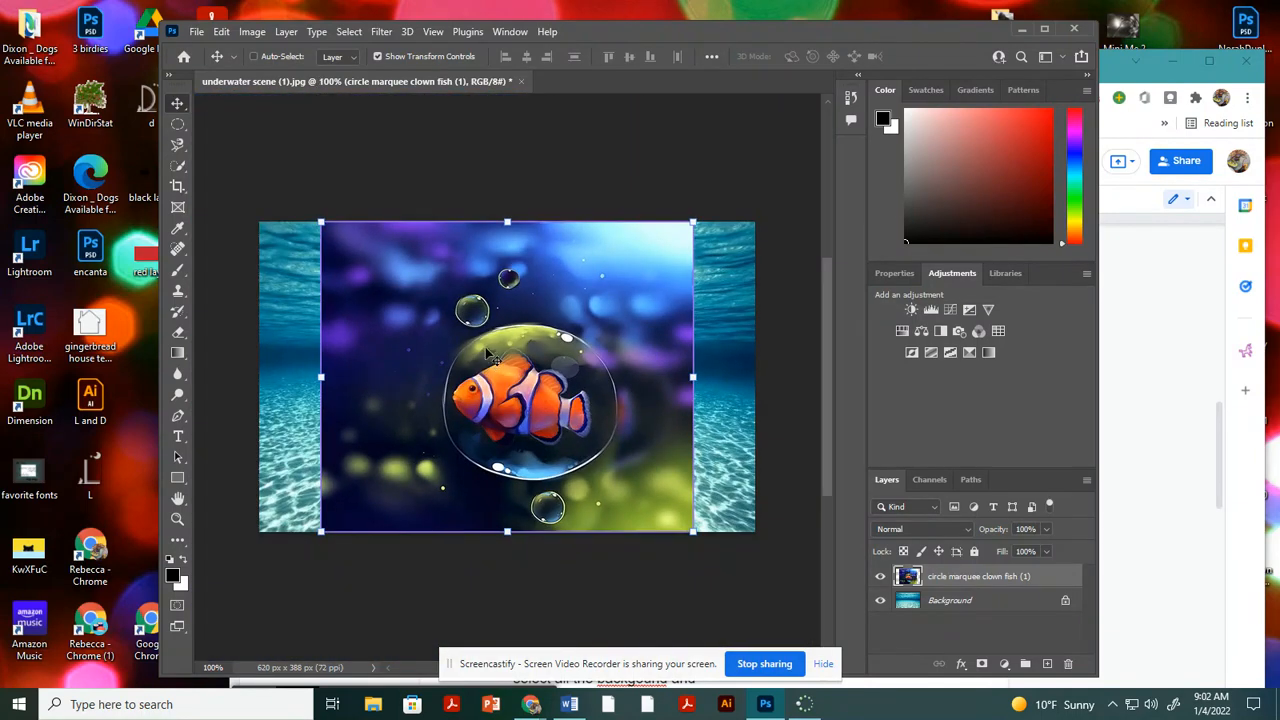
key(ctrl)
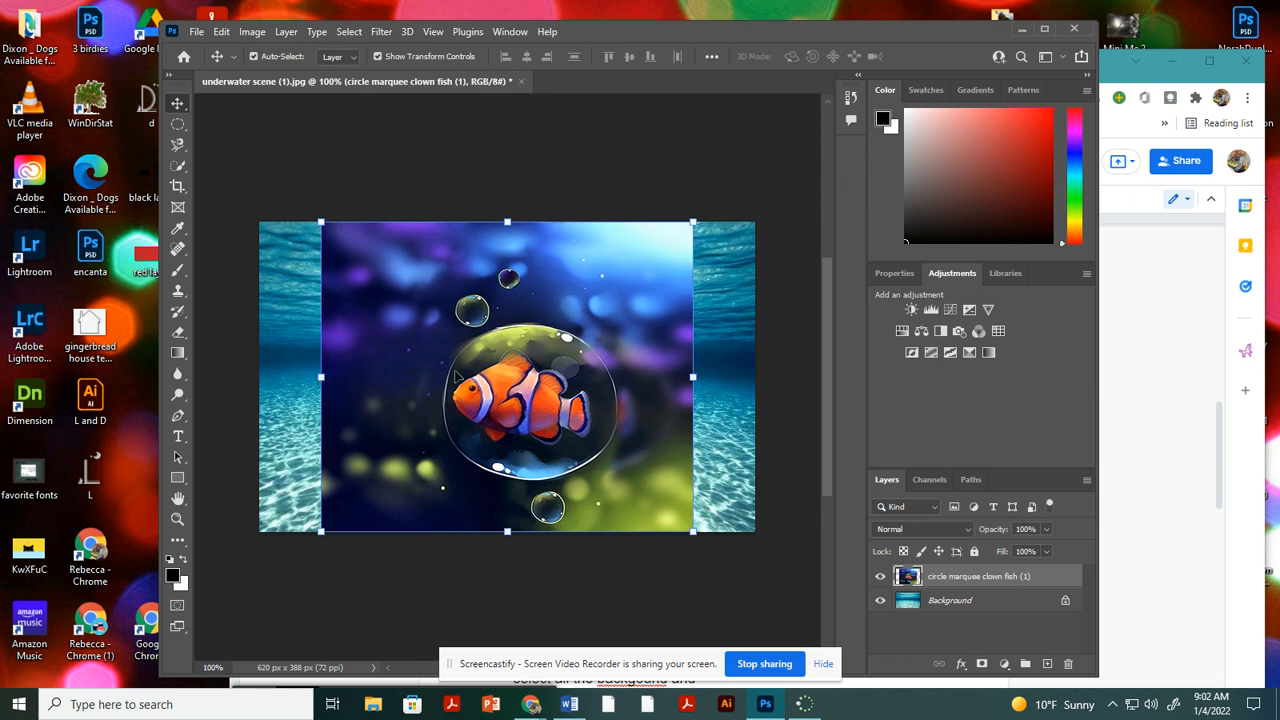
Draw an elliptical marquee selection around the clown fish, just inside the edge of its large bubble.
click(177, 126)
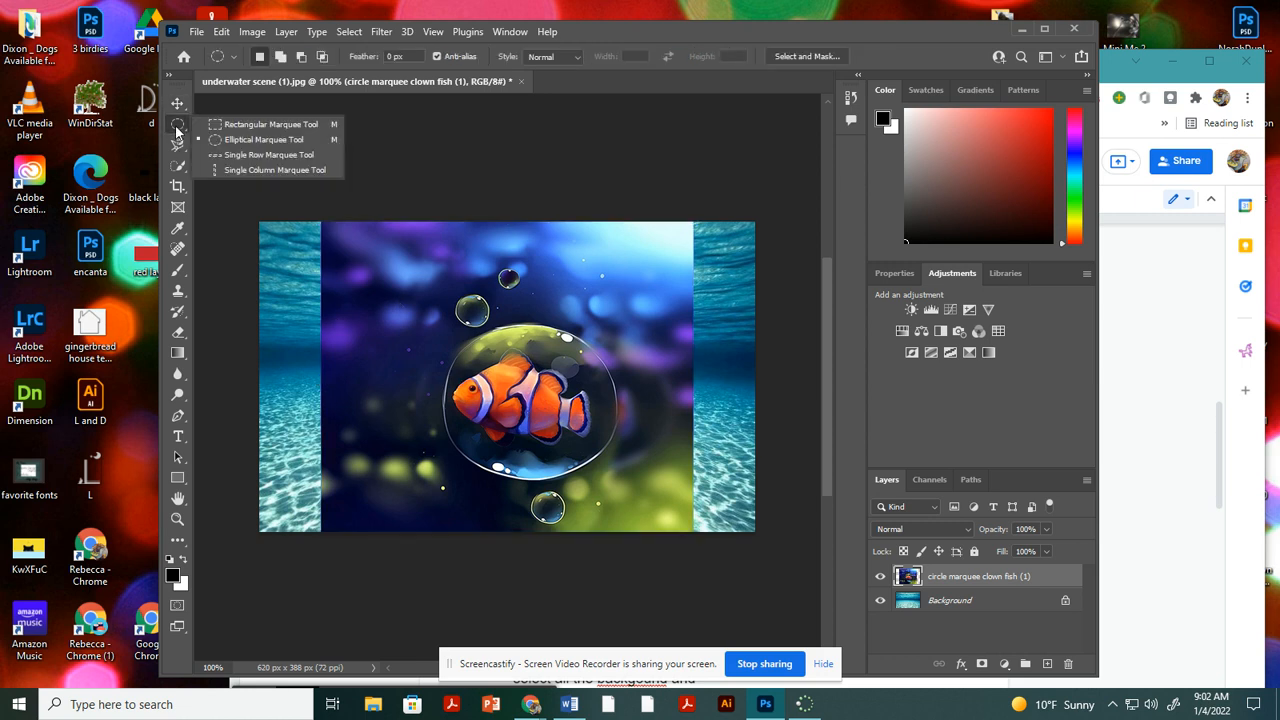
click(240, 125)
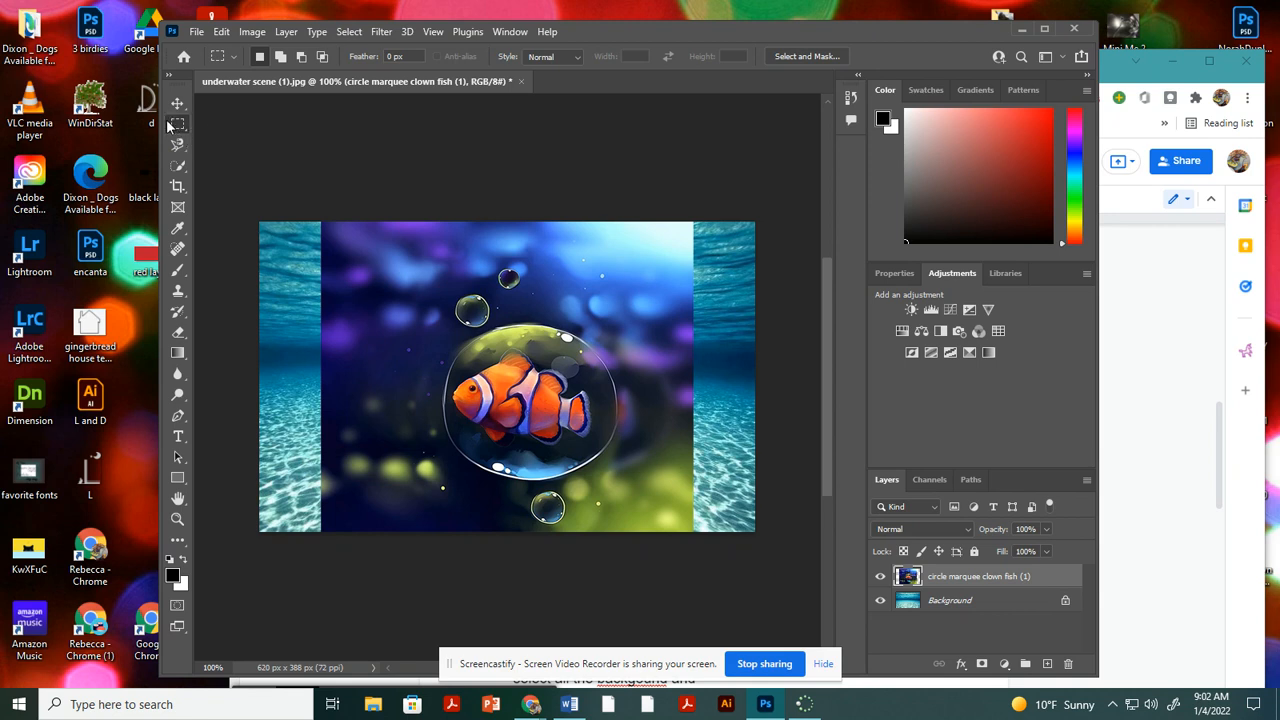
click(177, 124)
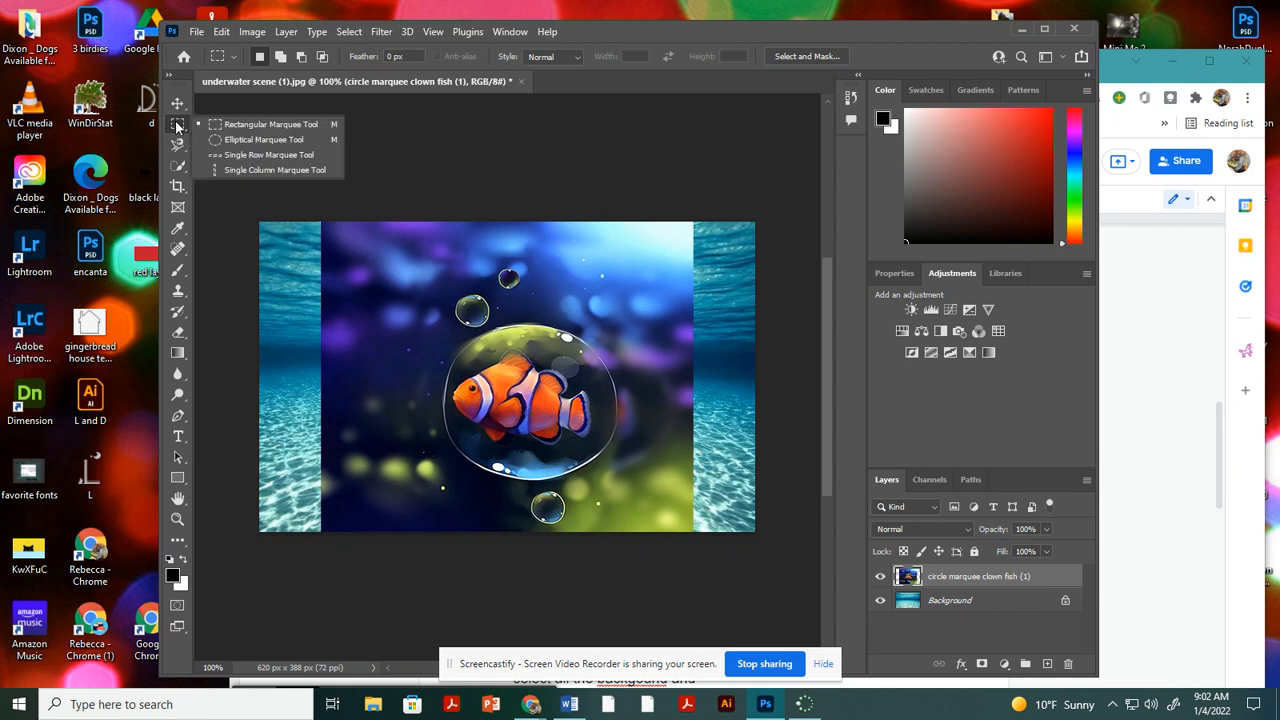
click(254, 139)
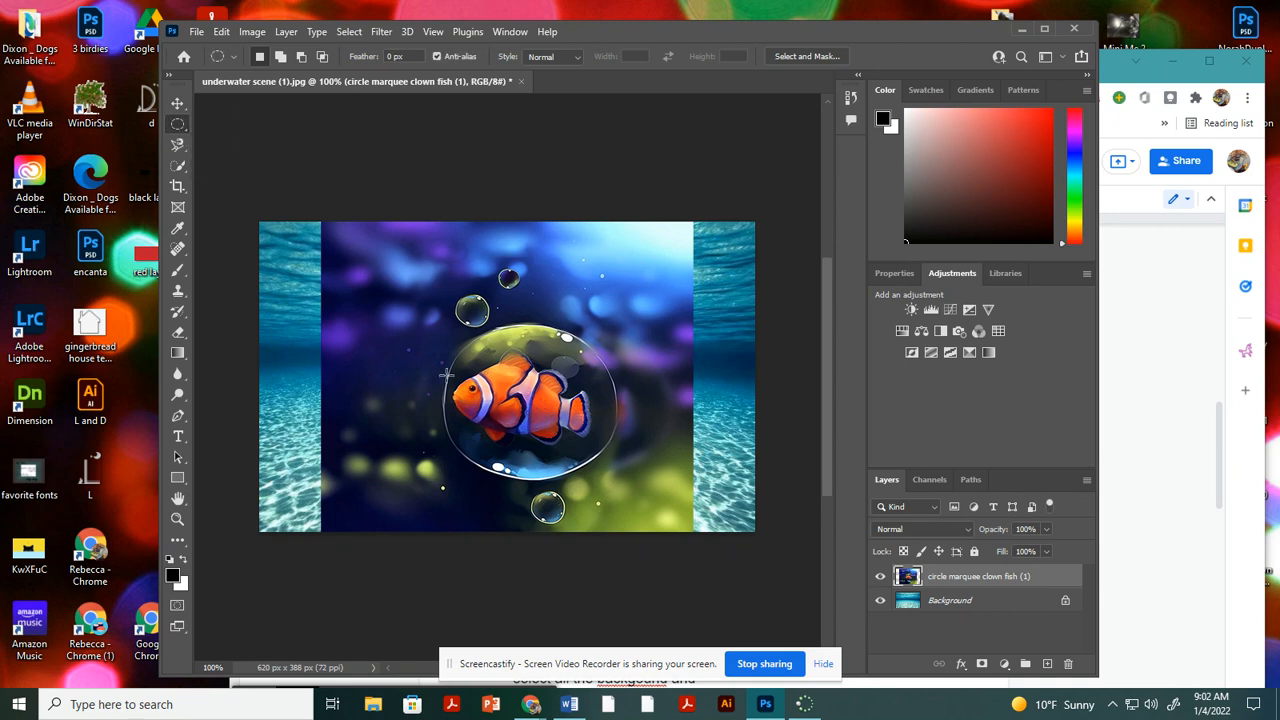
drag(460, 348, 594, 449)
key(space)
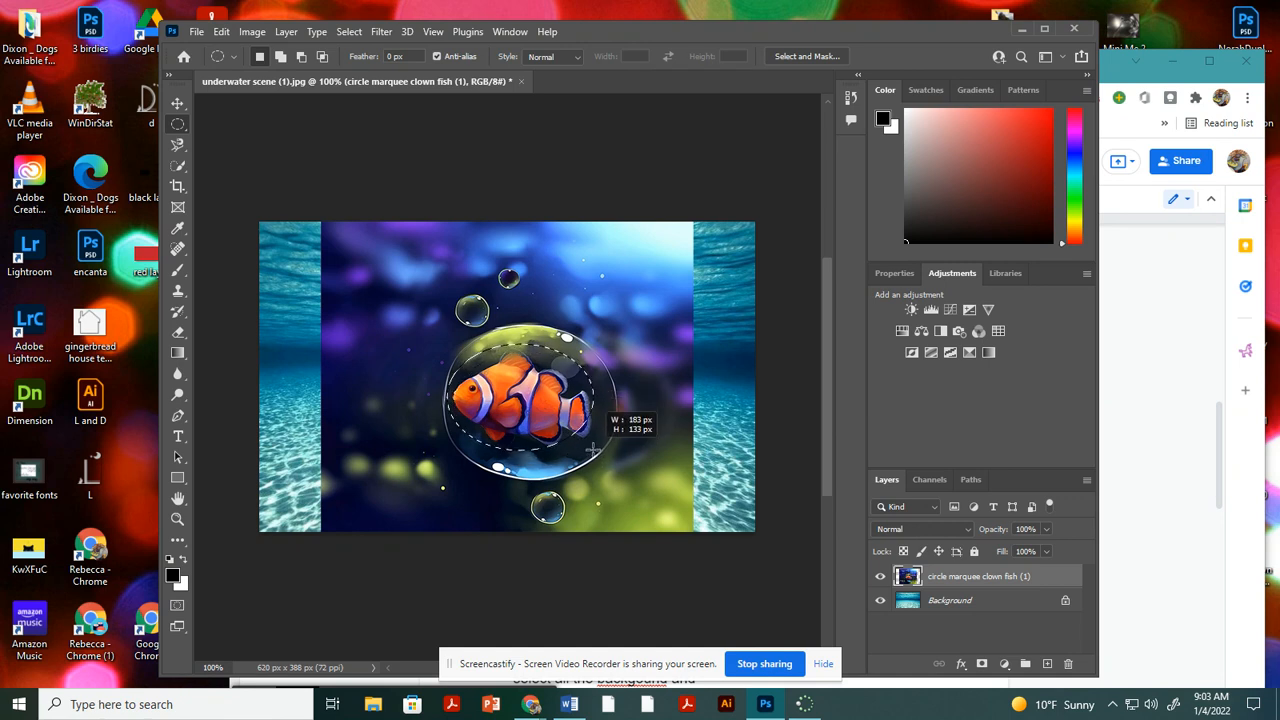
mouse_move(592, 450)
mouse_down()
mouse_move(618, 447)
mouse_move(627, 392)
mouse_move(592, 450)
mouse_move(610, 460)
mouse_up()
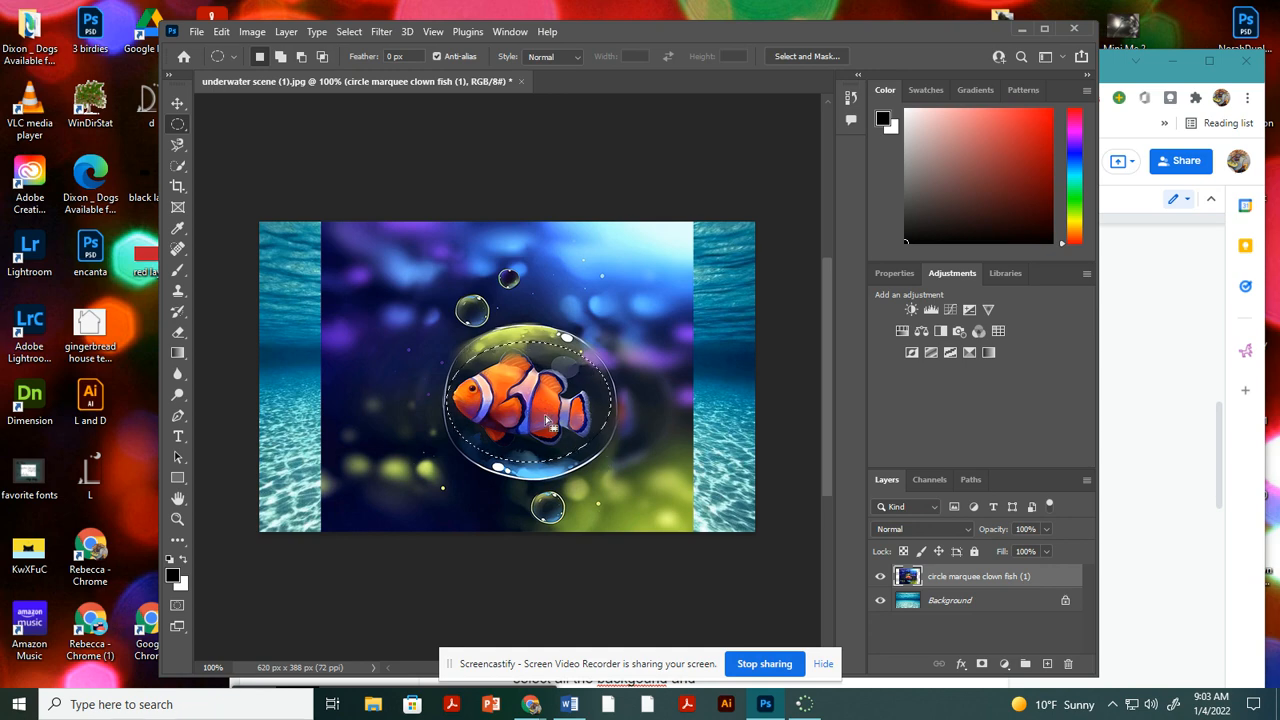
key(ctrl+plus)
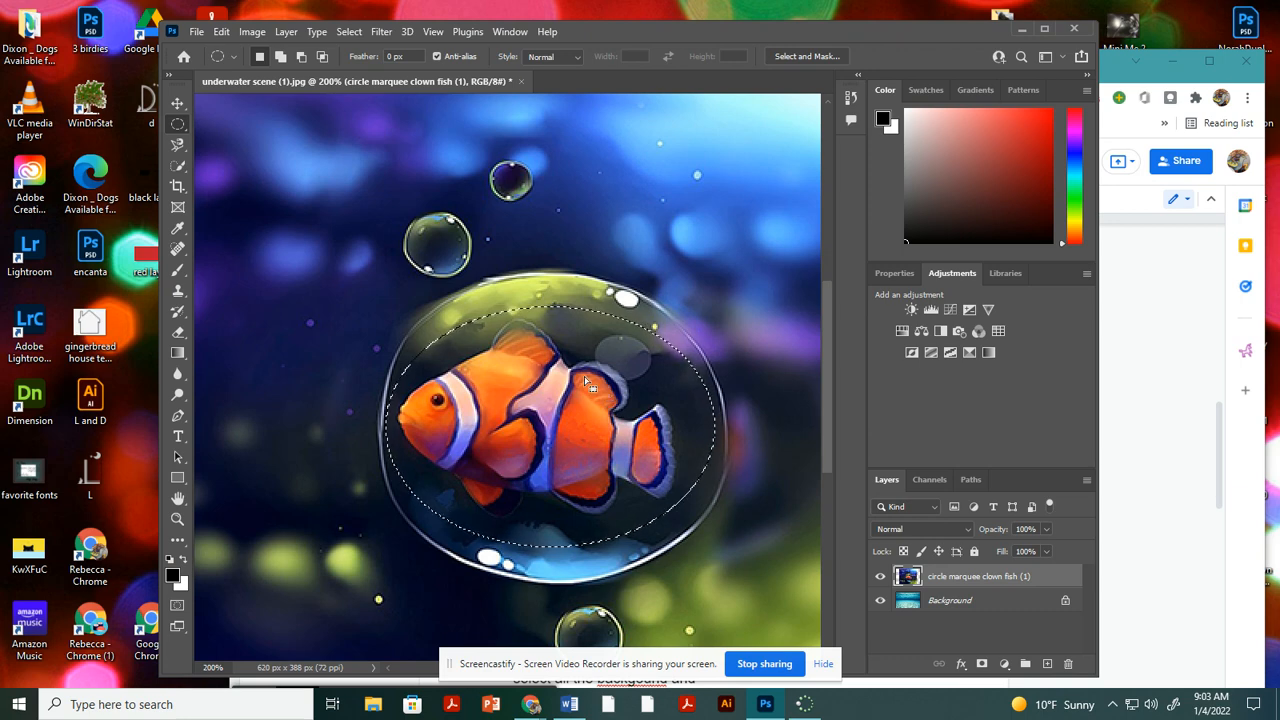
key(ctrl+minus)
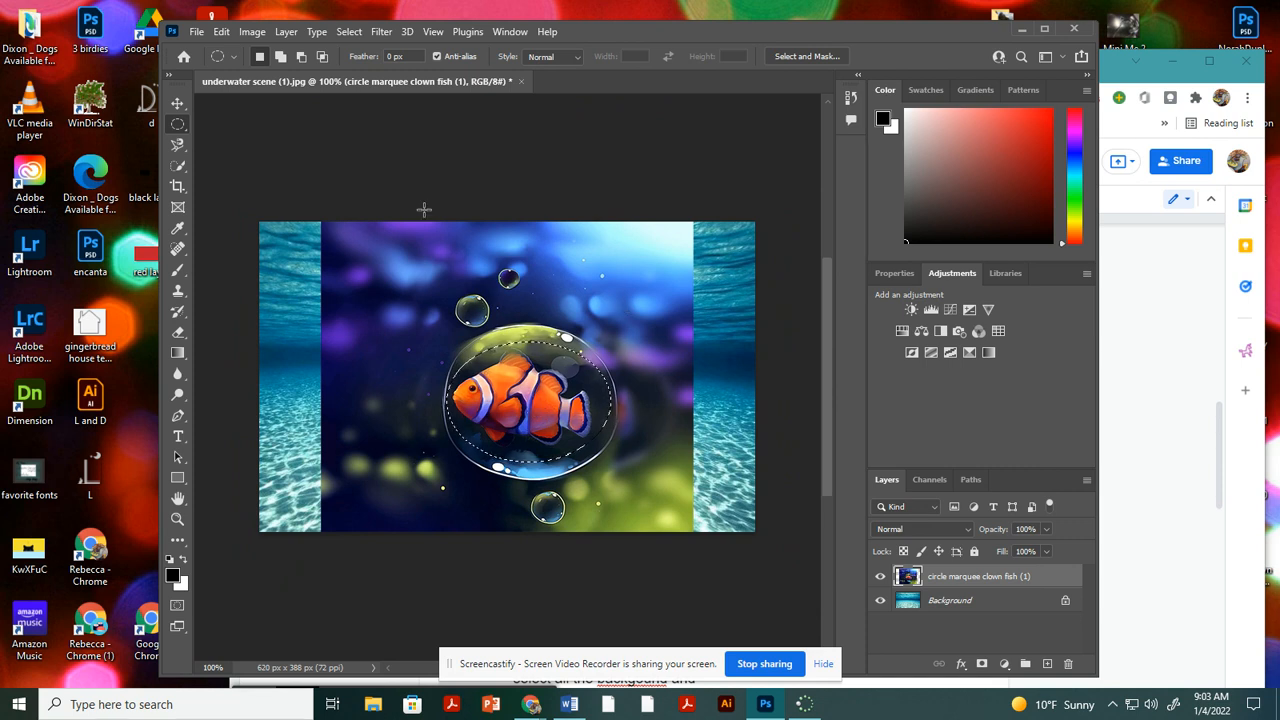
Invert the selection to delete the clown fish image's background, and deselect with the Move tool active.
click(352, 32)
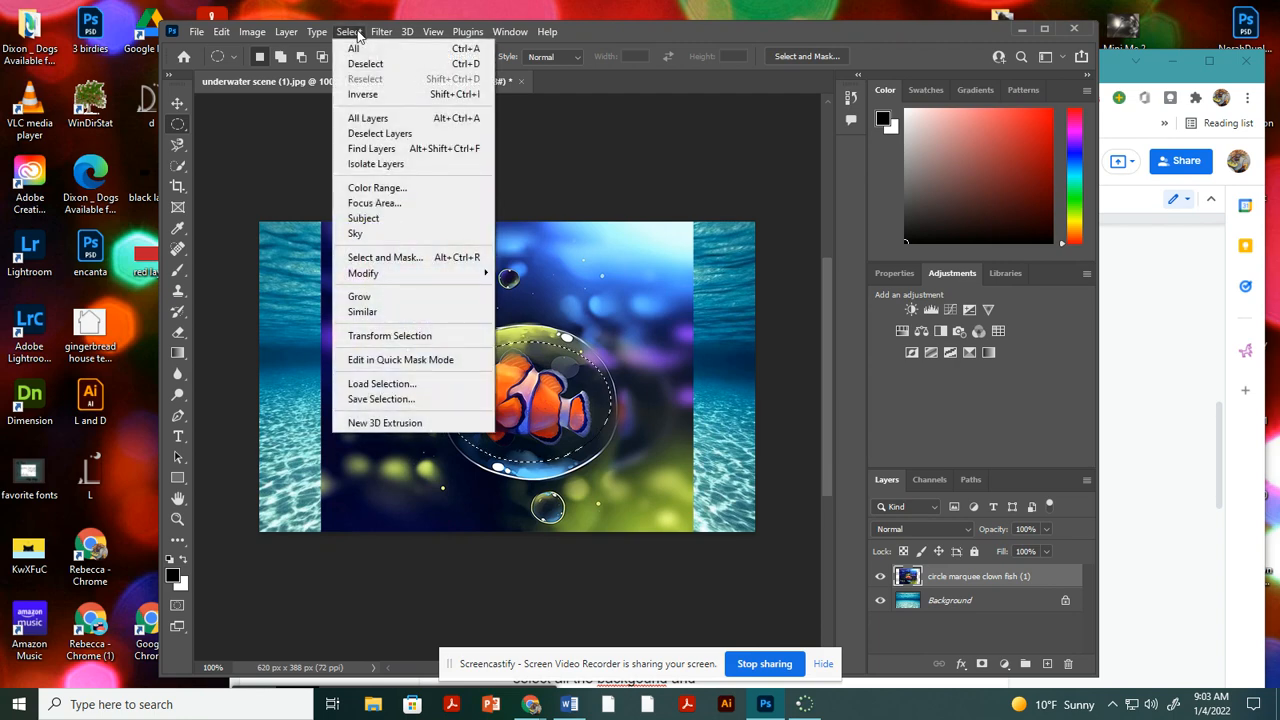
click(362, 94)
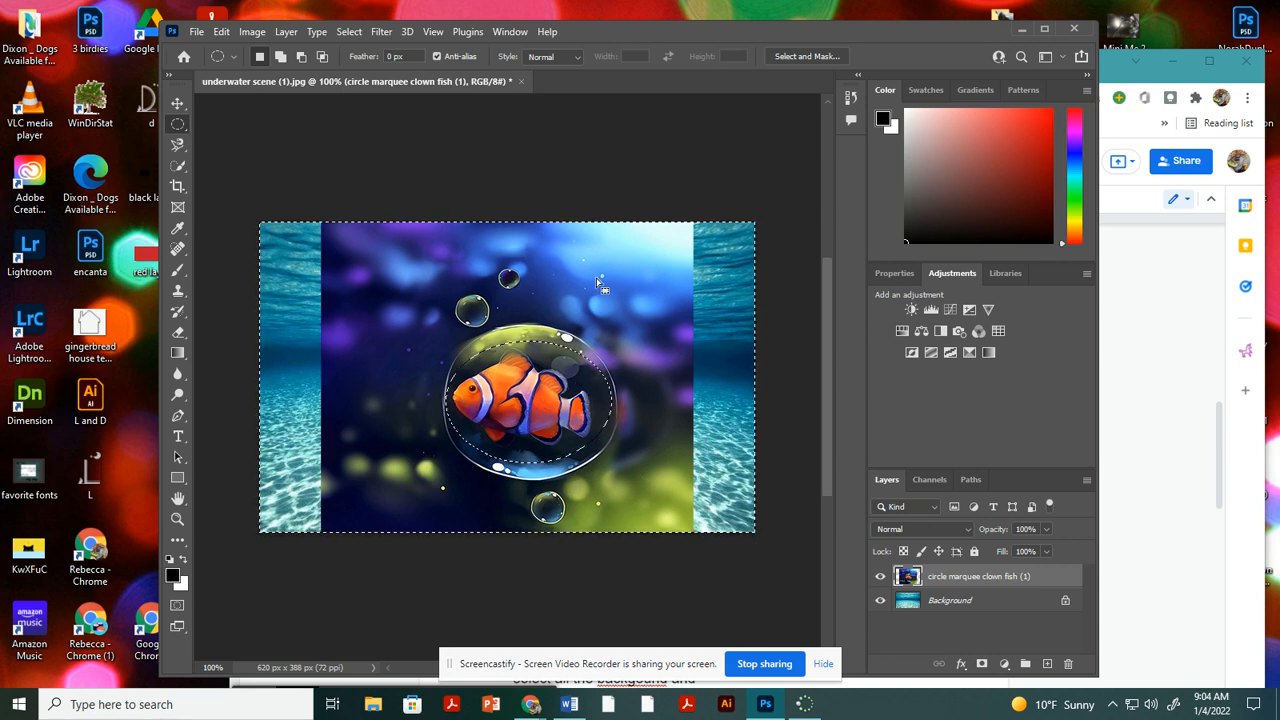
key(Delete)
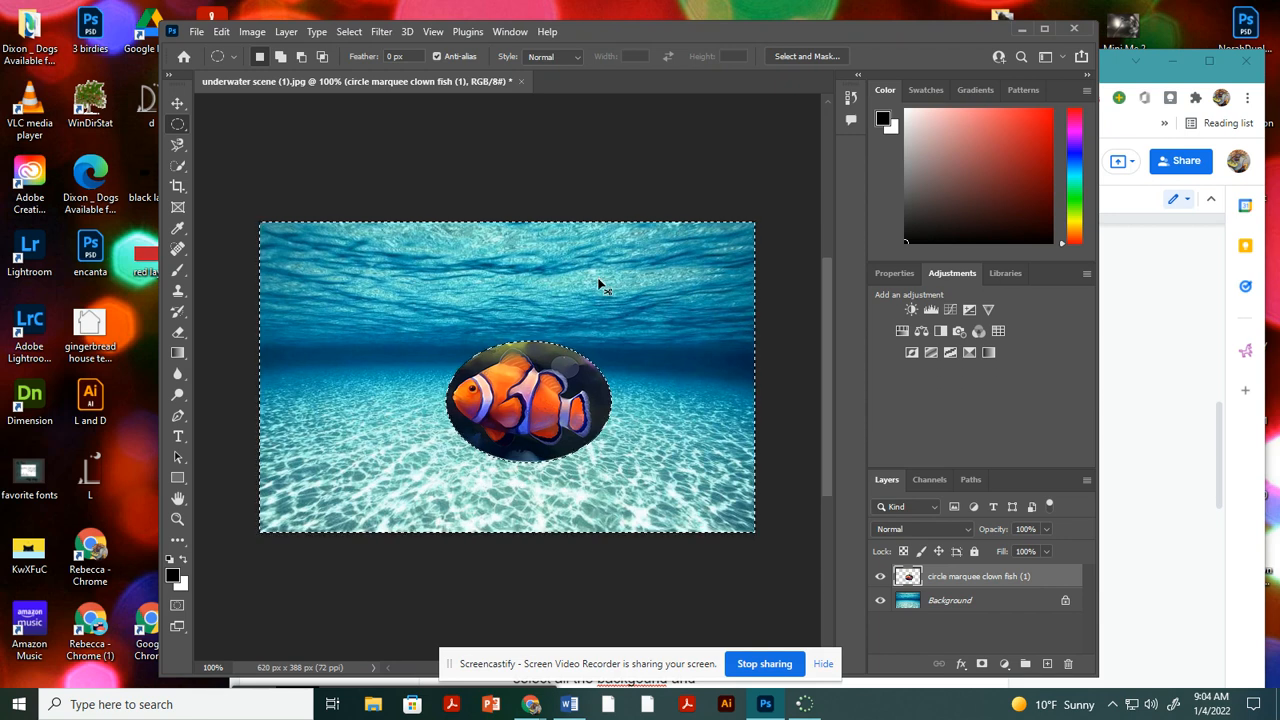
click(600, 284)
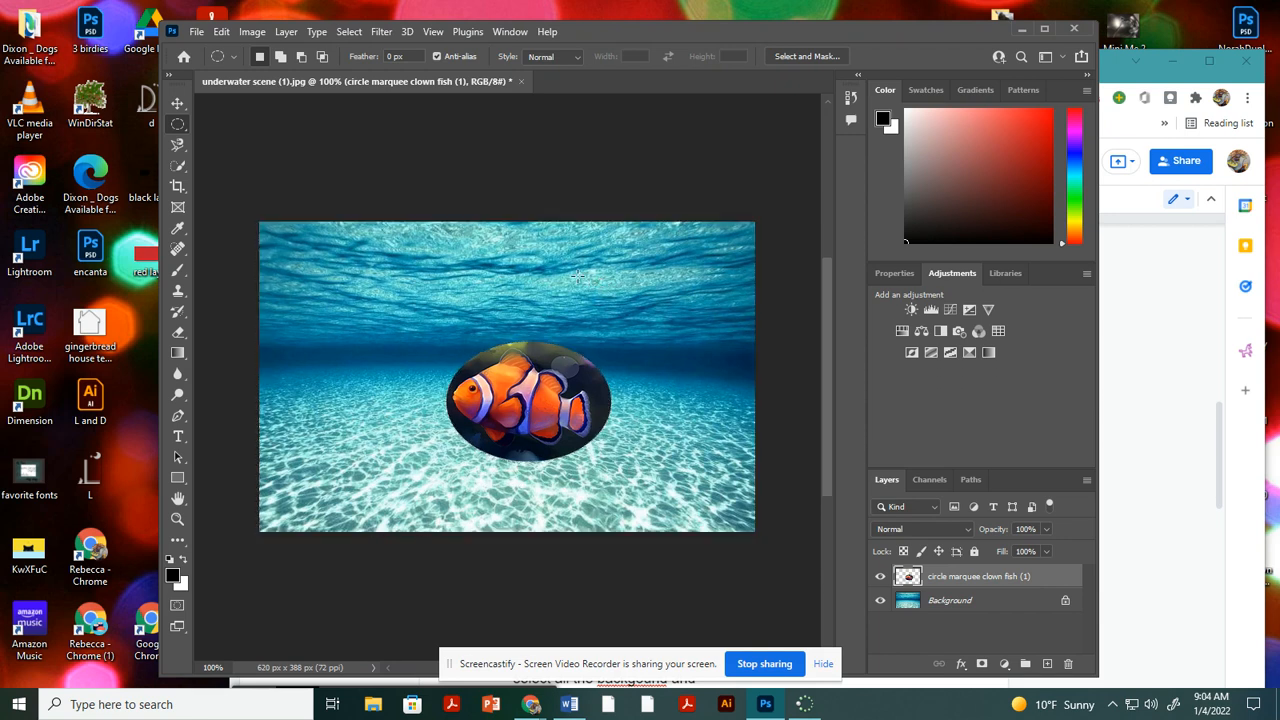
click(350, 33)
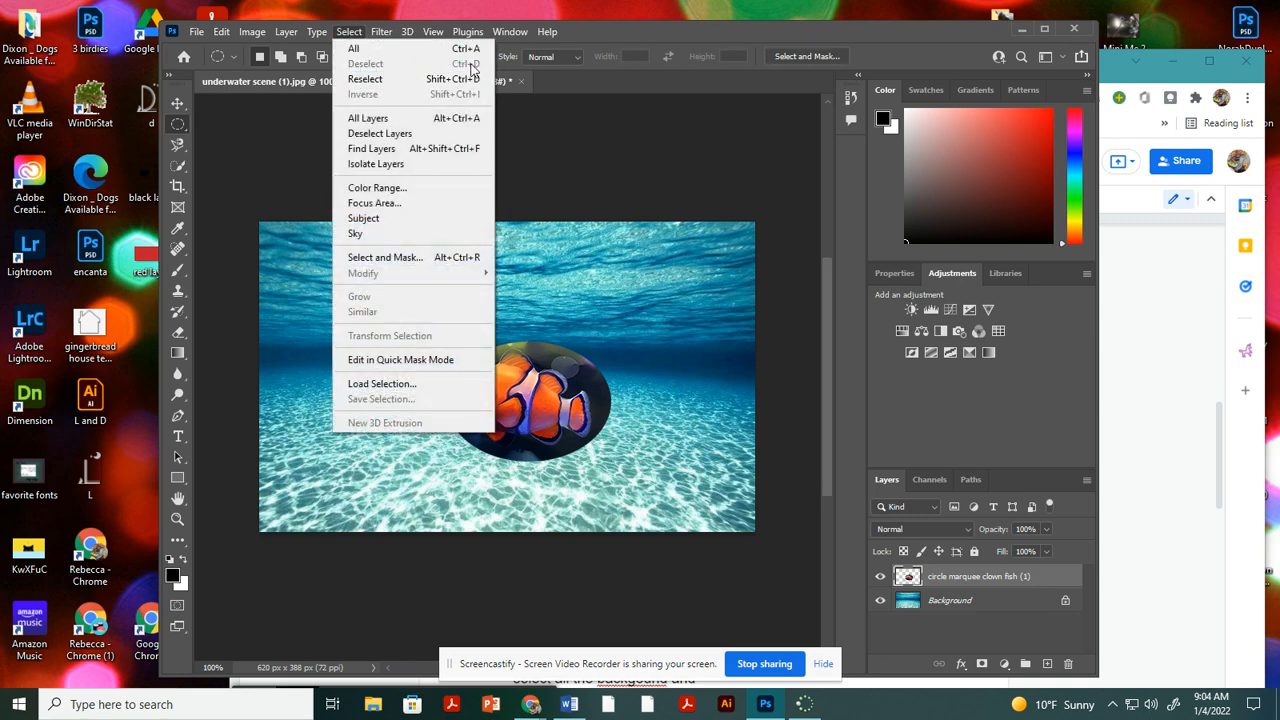
click(178, 105)
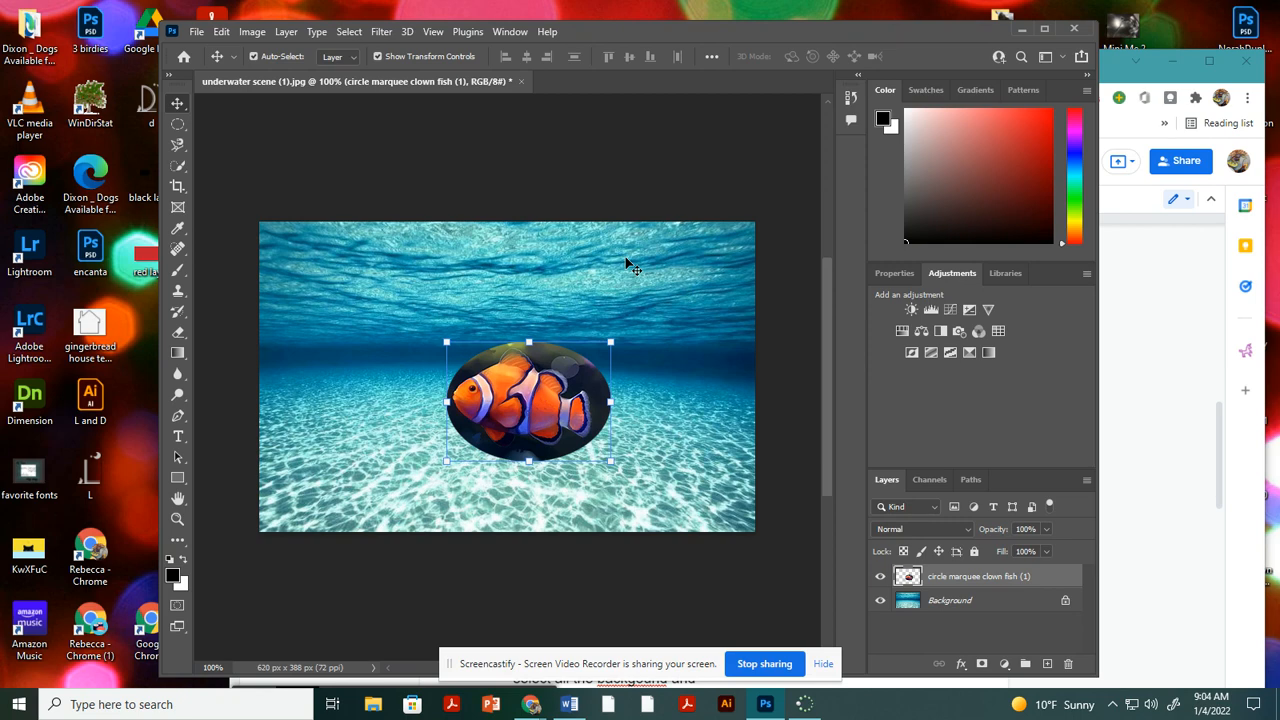
Place the dolphin selection (1) image from Downloads as an embedded file in the underwater scene.
click(198, 32)
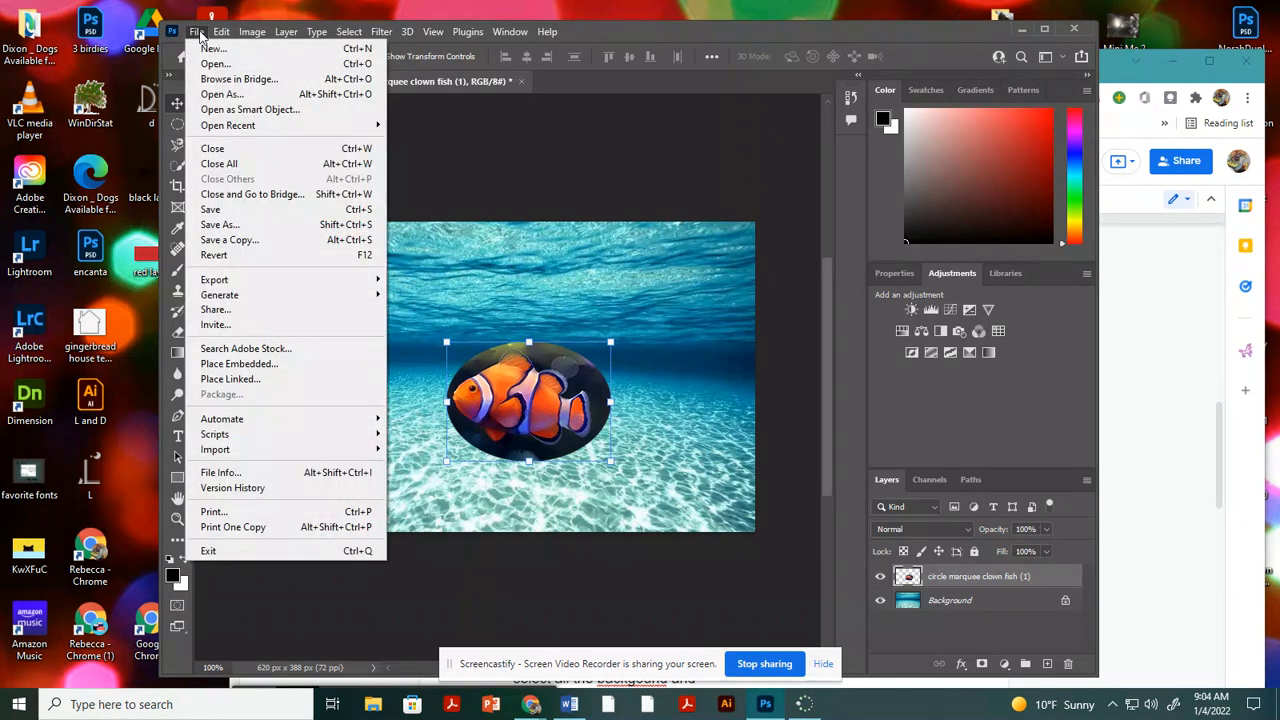
click(241, 364)
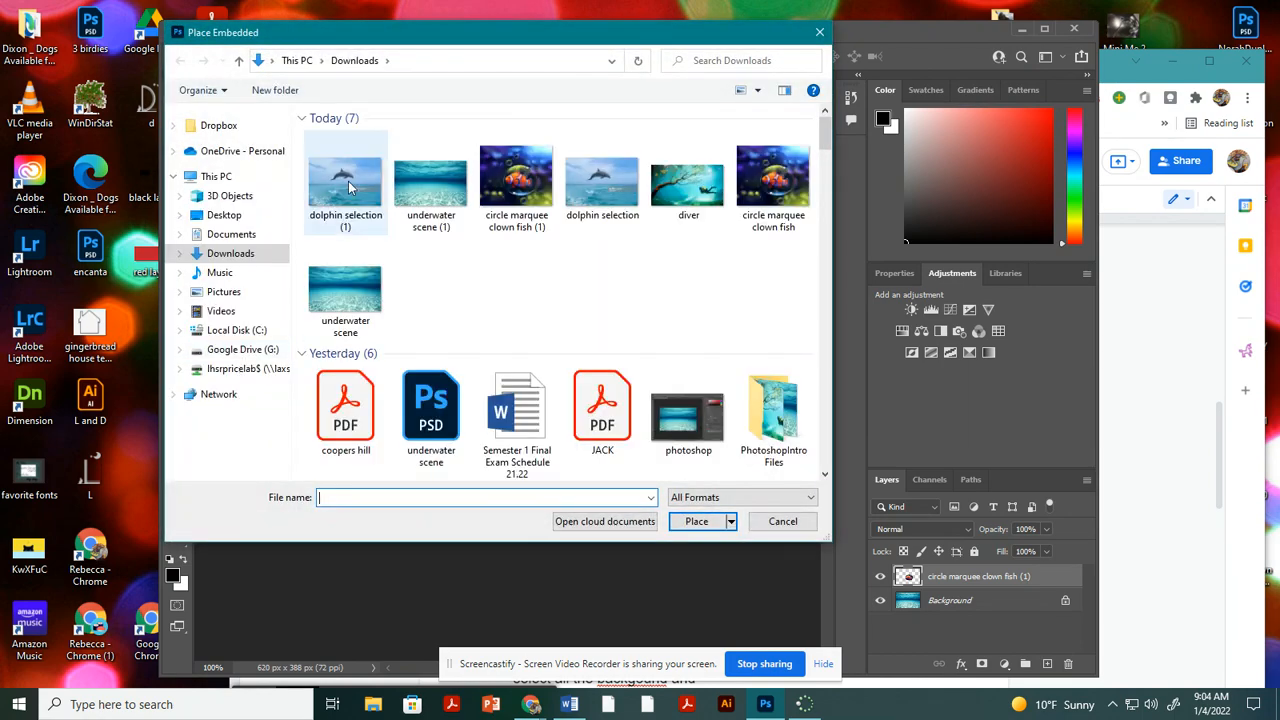
double_click(348, 181)
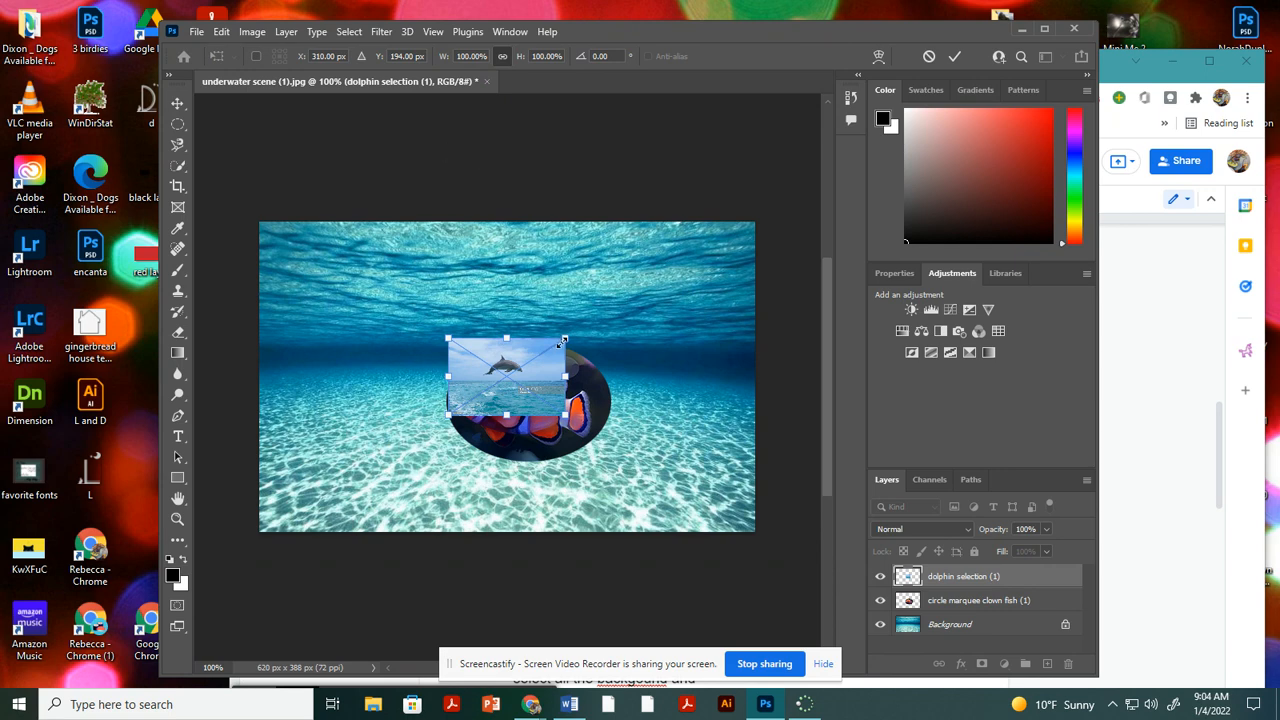
Enlarge the dolphin image proportionally to about 276% over the middle of the scene and rasterize its layer.
drag(564, 339, 670, 260)
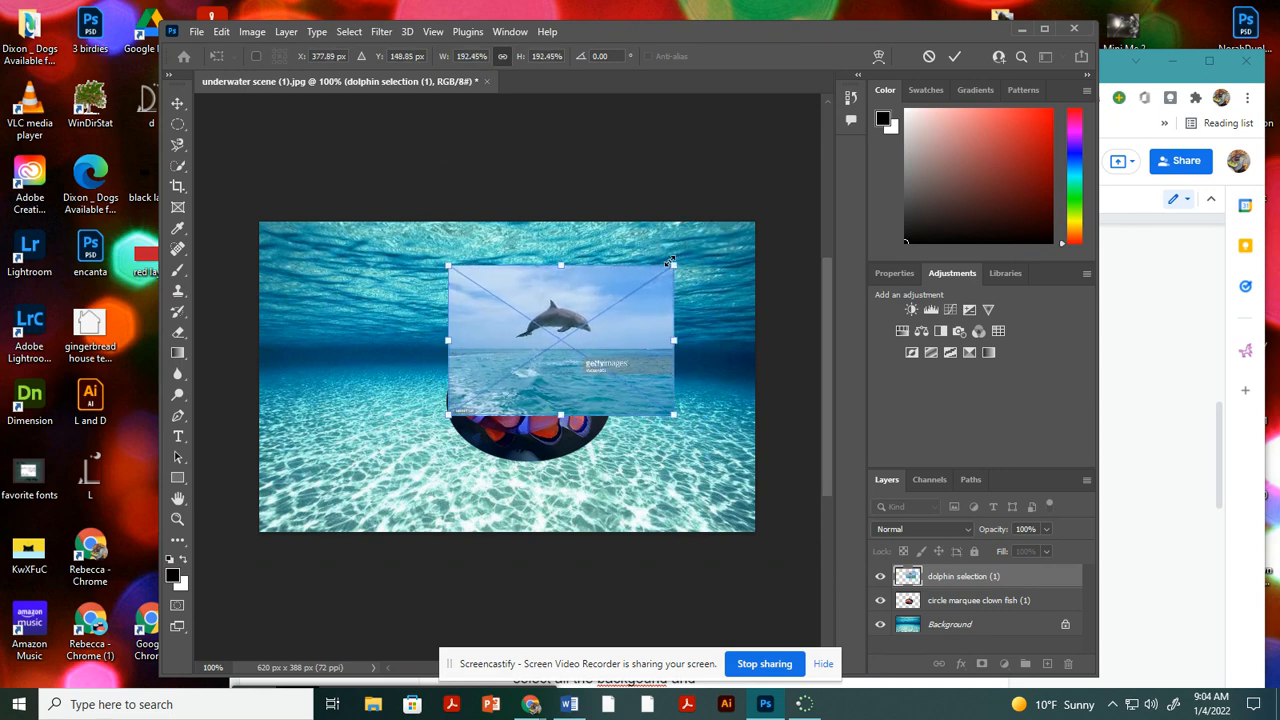
key(Return)
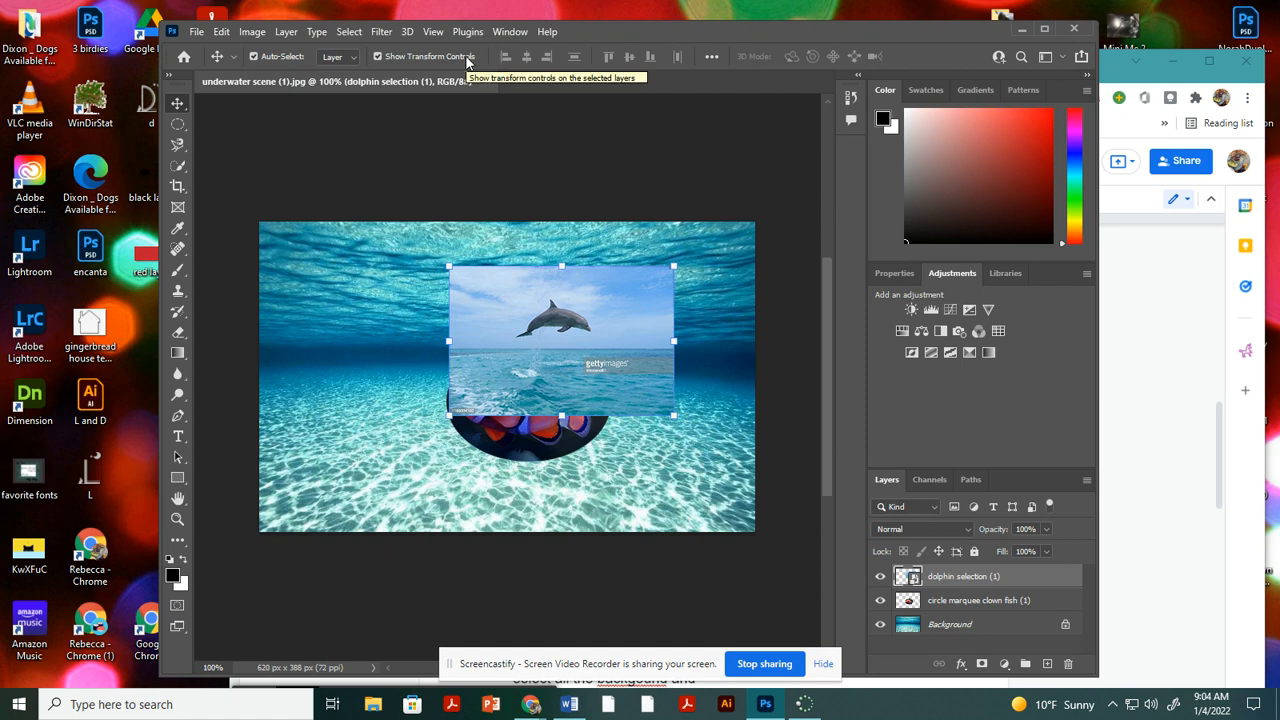
drag(448, 413, 353, 482)
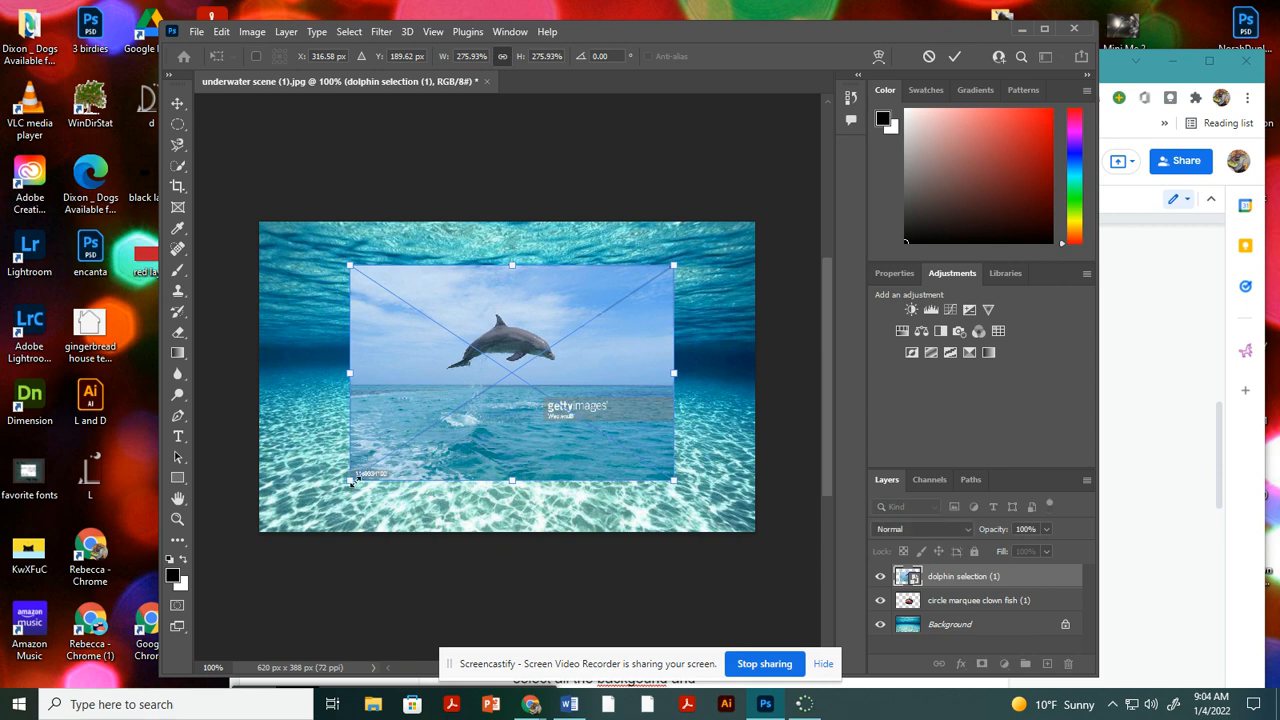
key(Return)
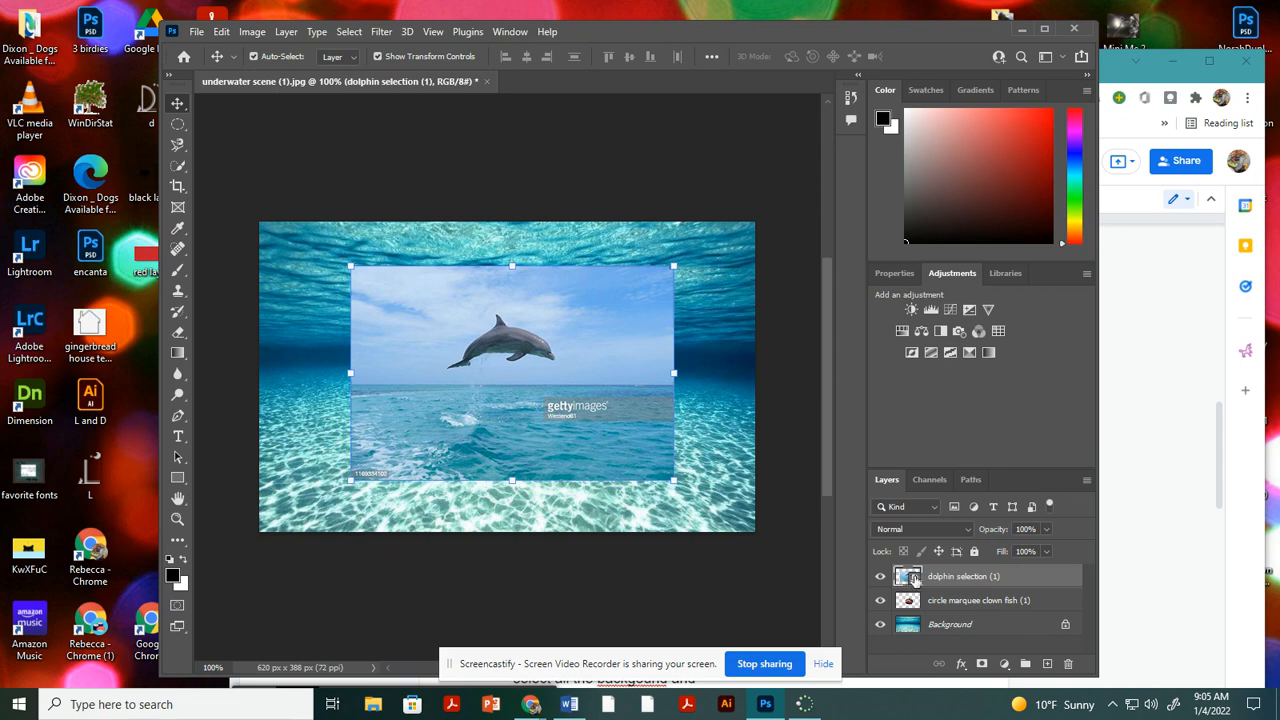
right_click(947, 578)
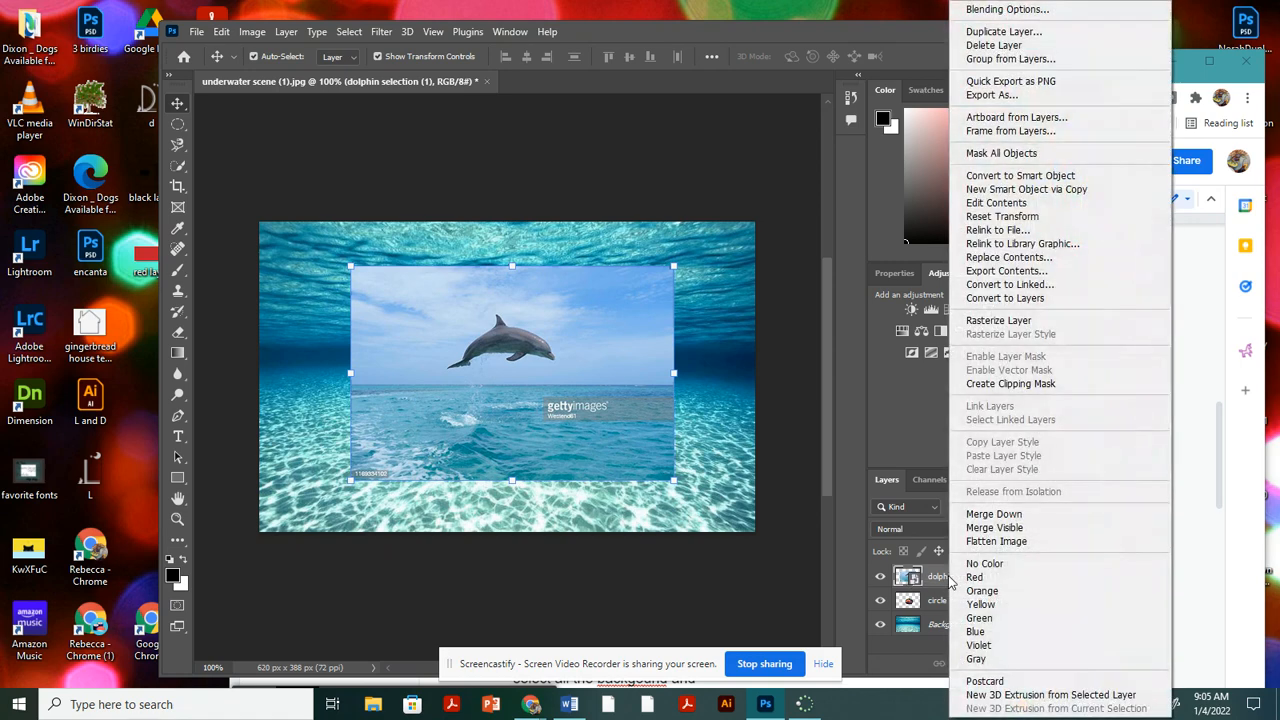
click(998, 321)
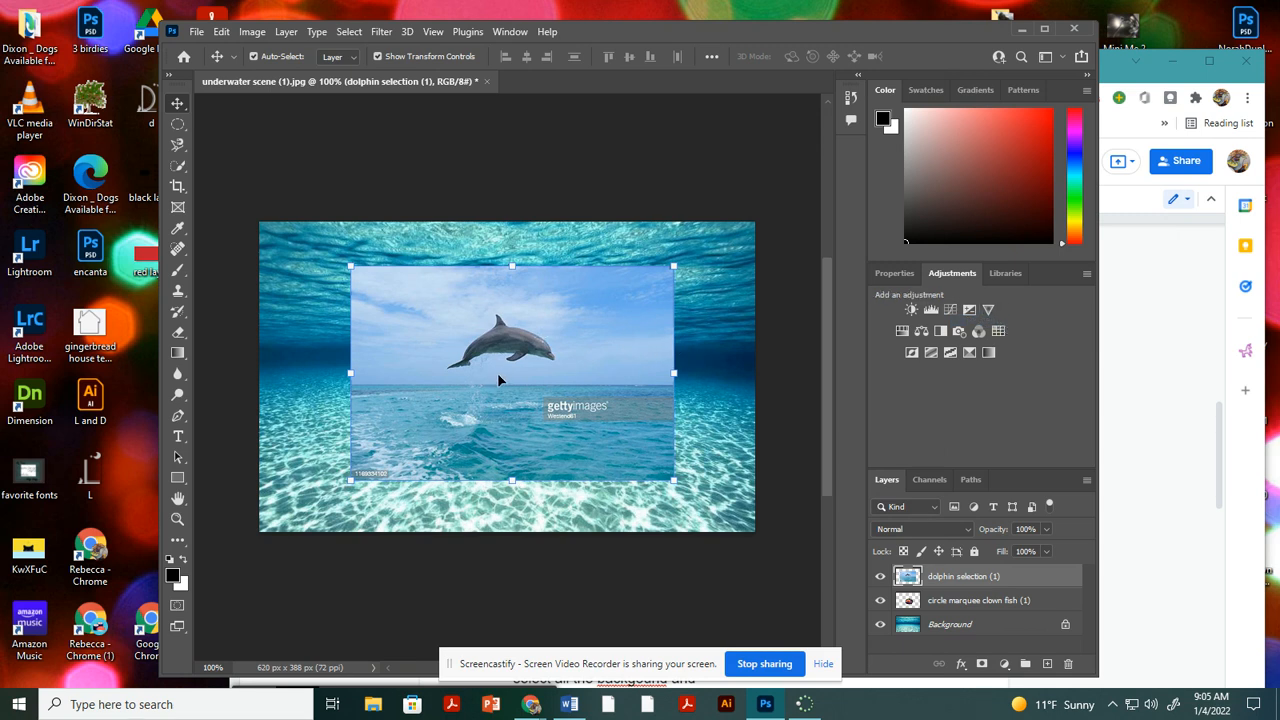
Select the sky and water around the dolphin with the Quick Selection tool, delete them, and deselect.
click(178, 170)
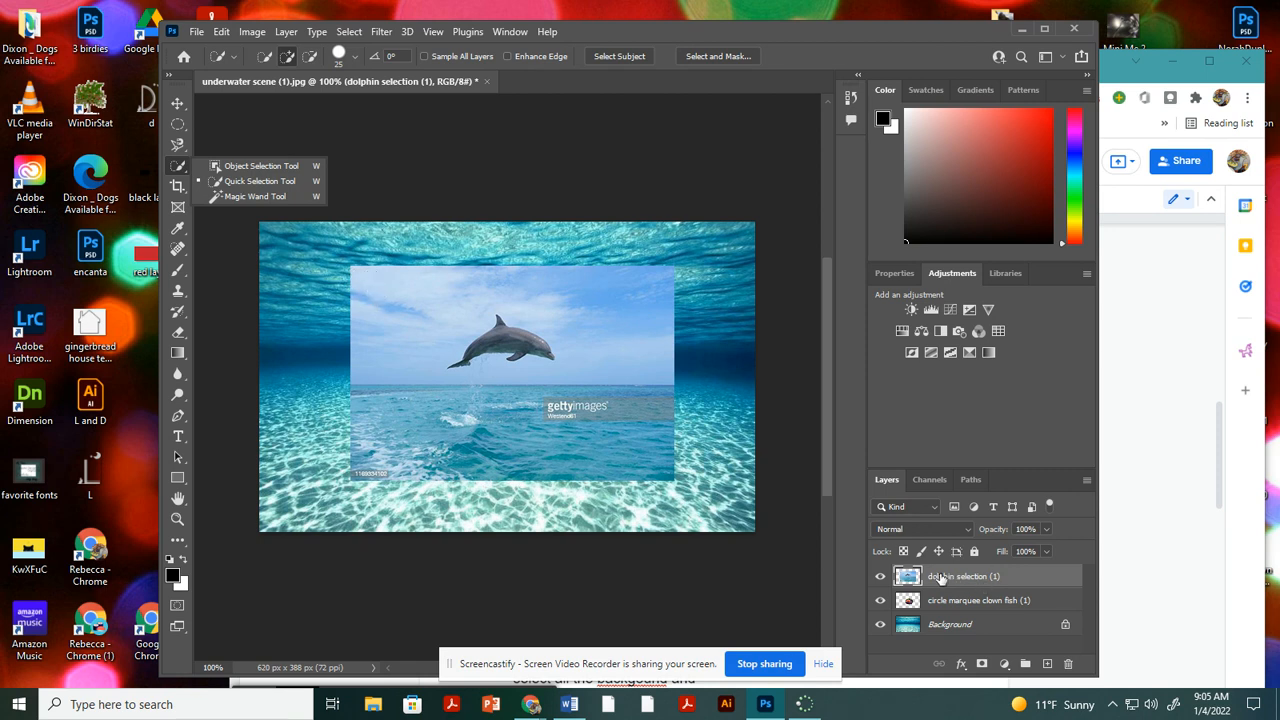
mouse_move(348, 268)
mouse_down()
mouse_move(409, 309)
mouse_move(382, 315)
mouse_move(375, 344)
mouse_up()
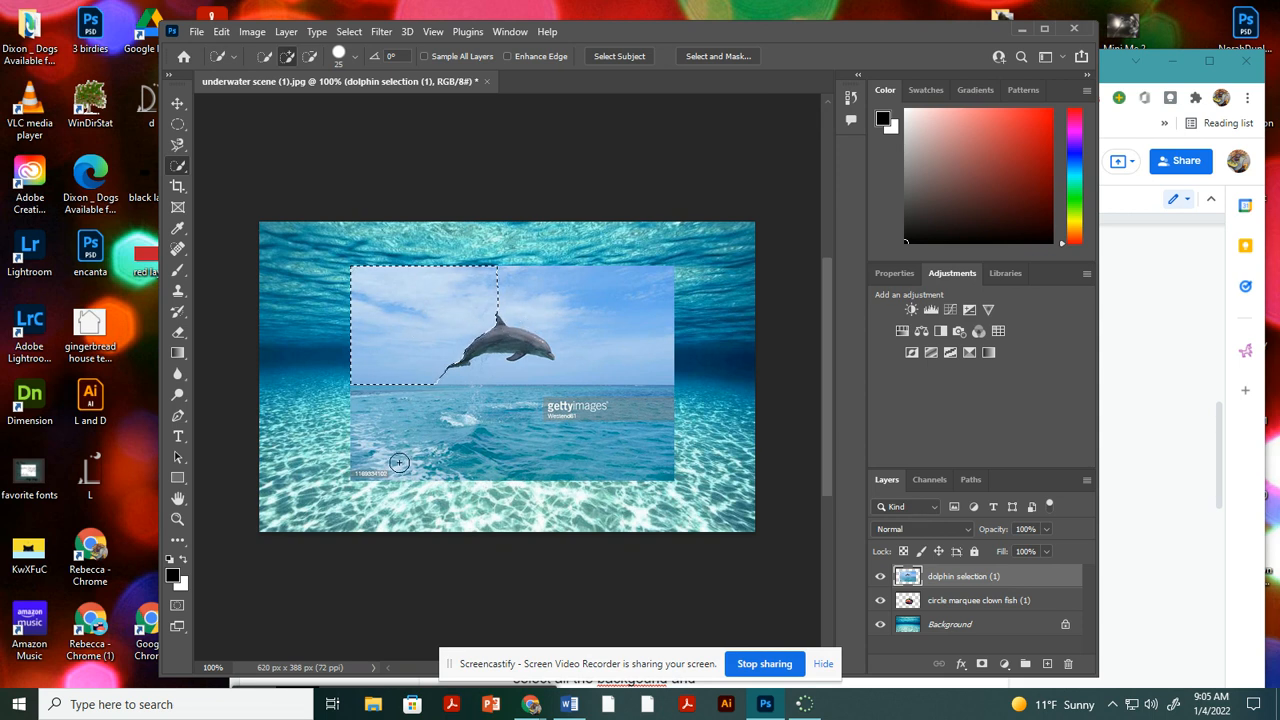
mouse_move(388, 411)
mouse_down()
mouse_move(392, 388)
mouse_move(382, 402)
mouse_move(393, 433)
mouse_move(375, 454)
mouse_up()
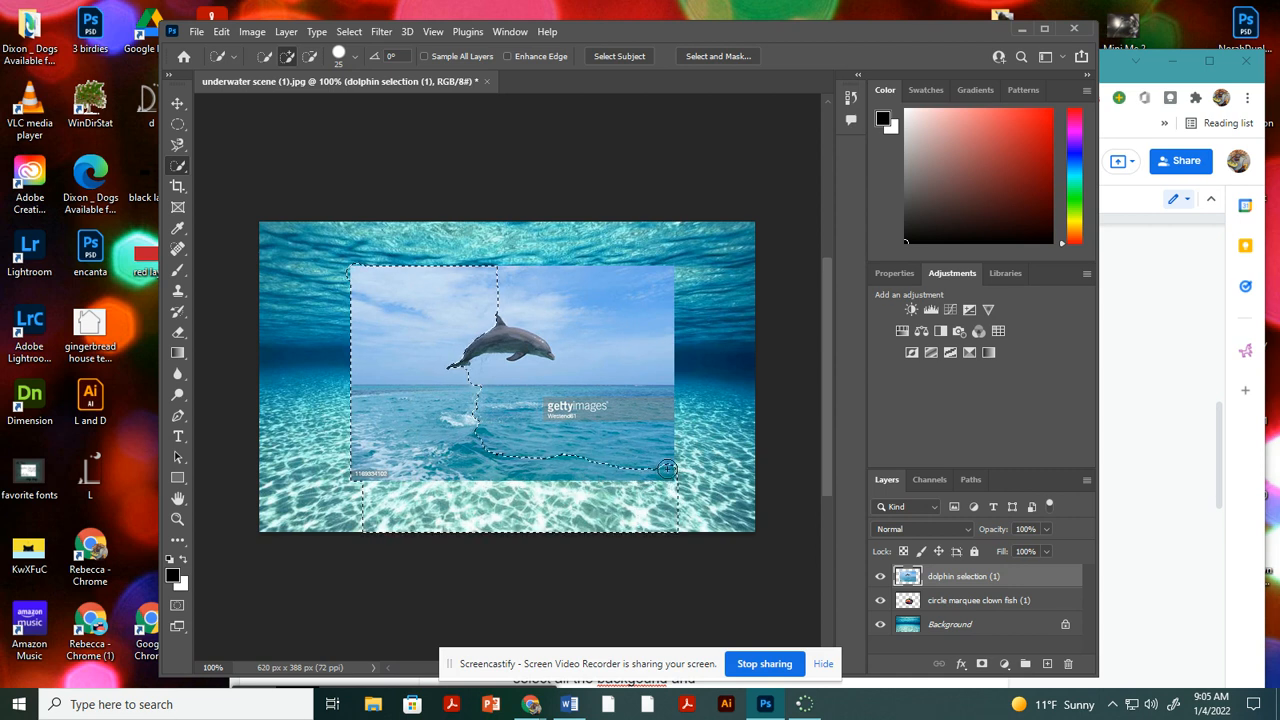
key(ctrl+z)
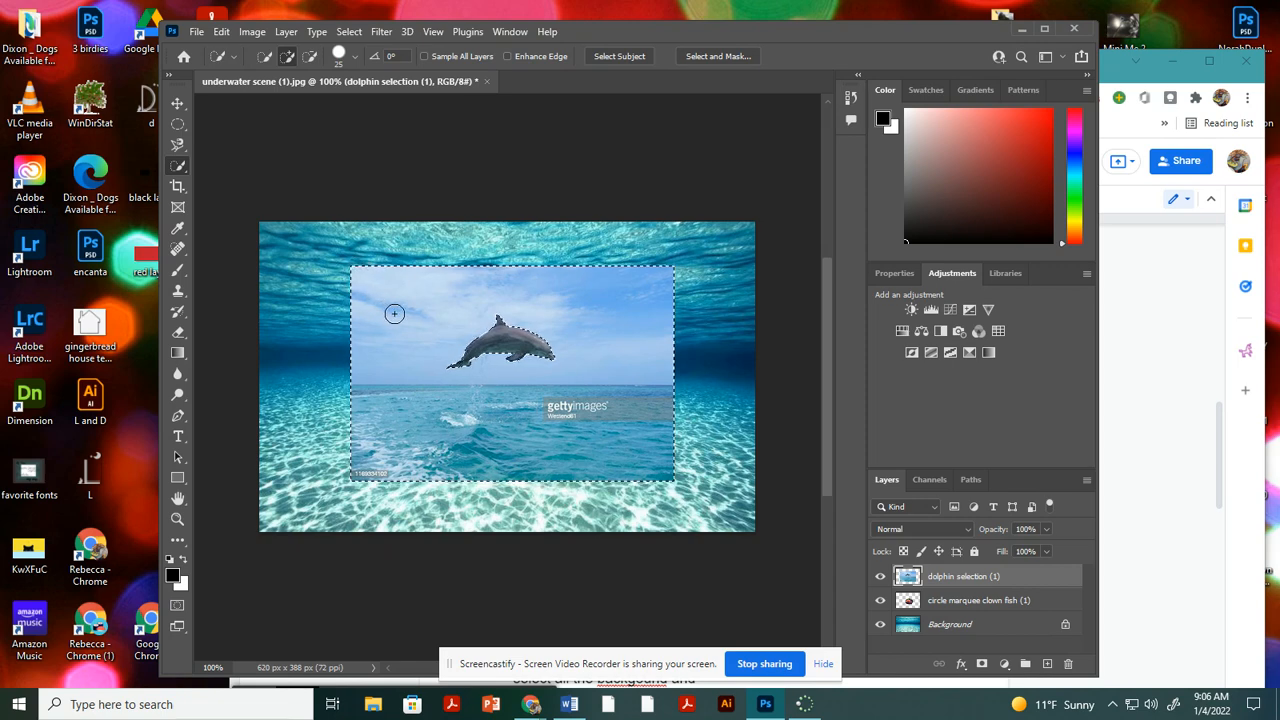
key(Delete)
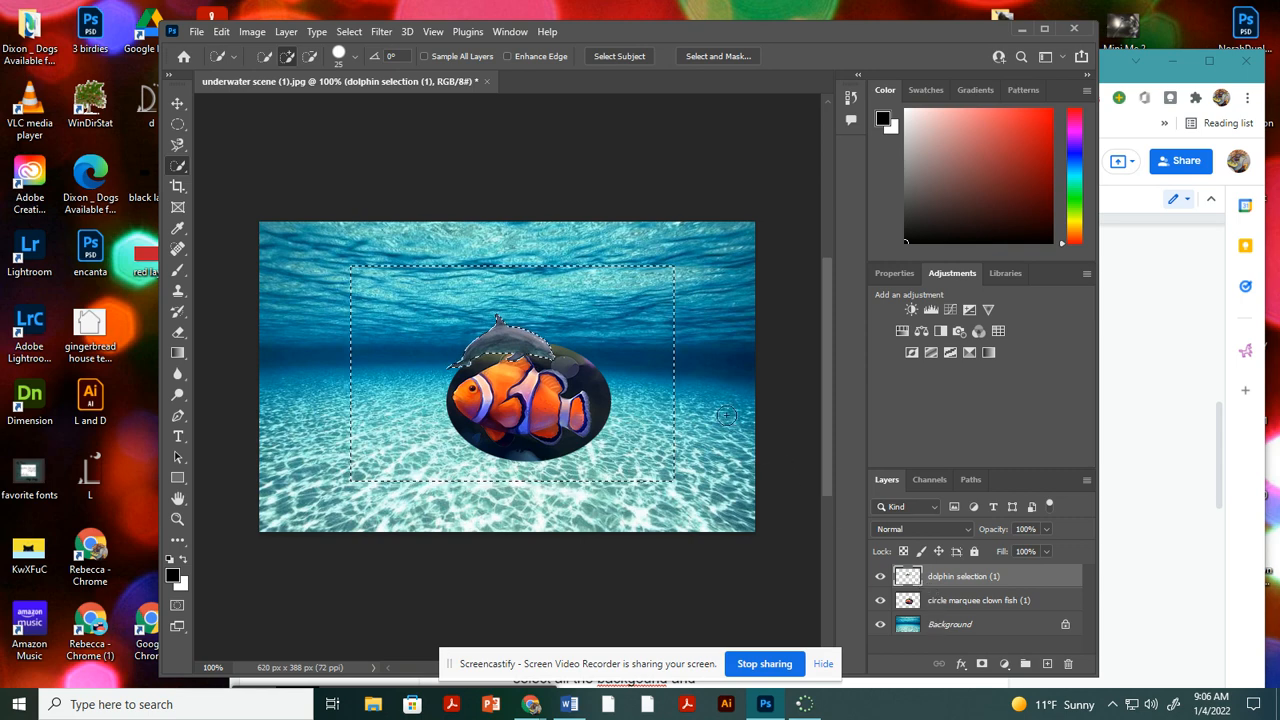
key(ctrl+d)
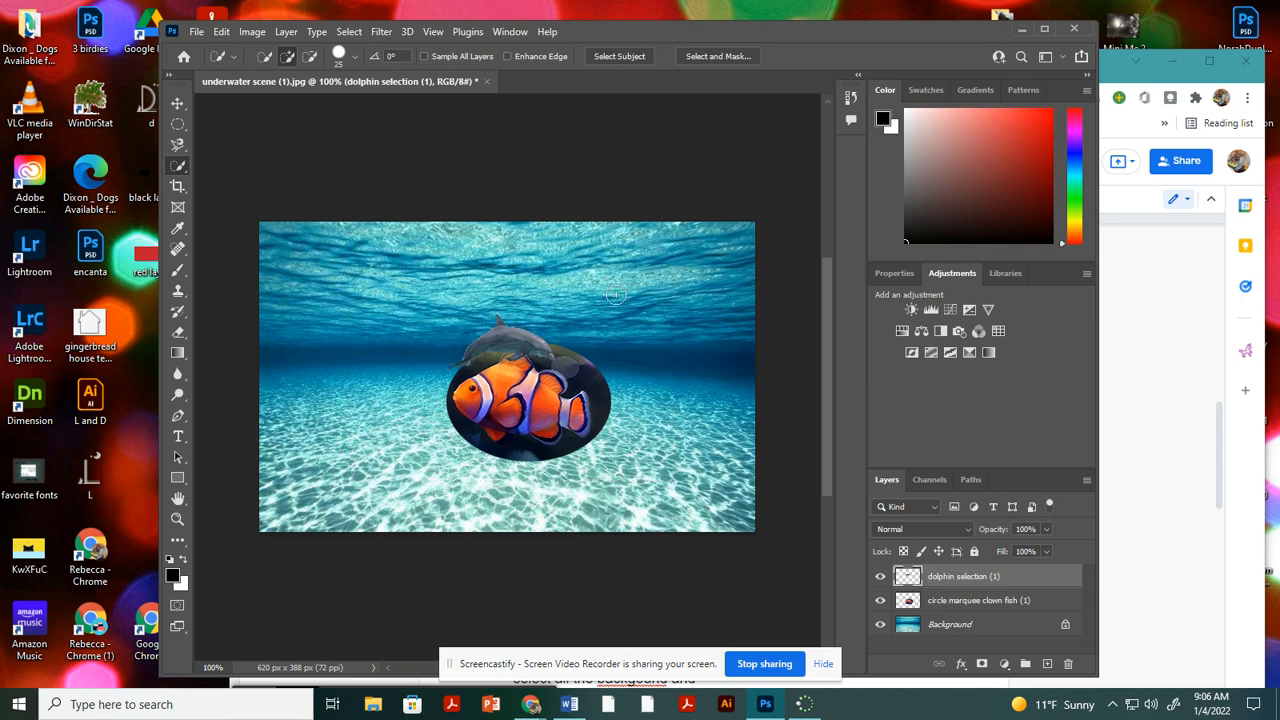
Move the cut-out dolphin to the upper-left part of the scene and enlarge it proportionally to about 114%.
click(178, 103)
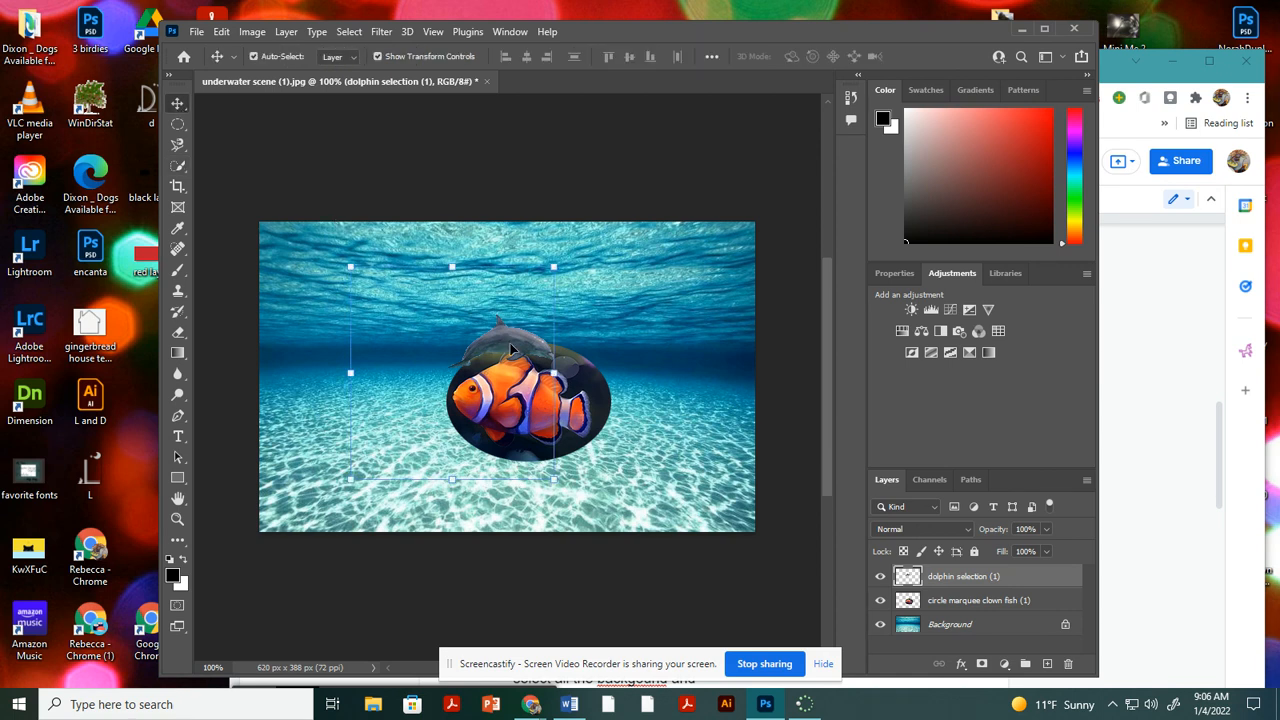
drag(516, 356, 385, 320)
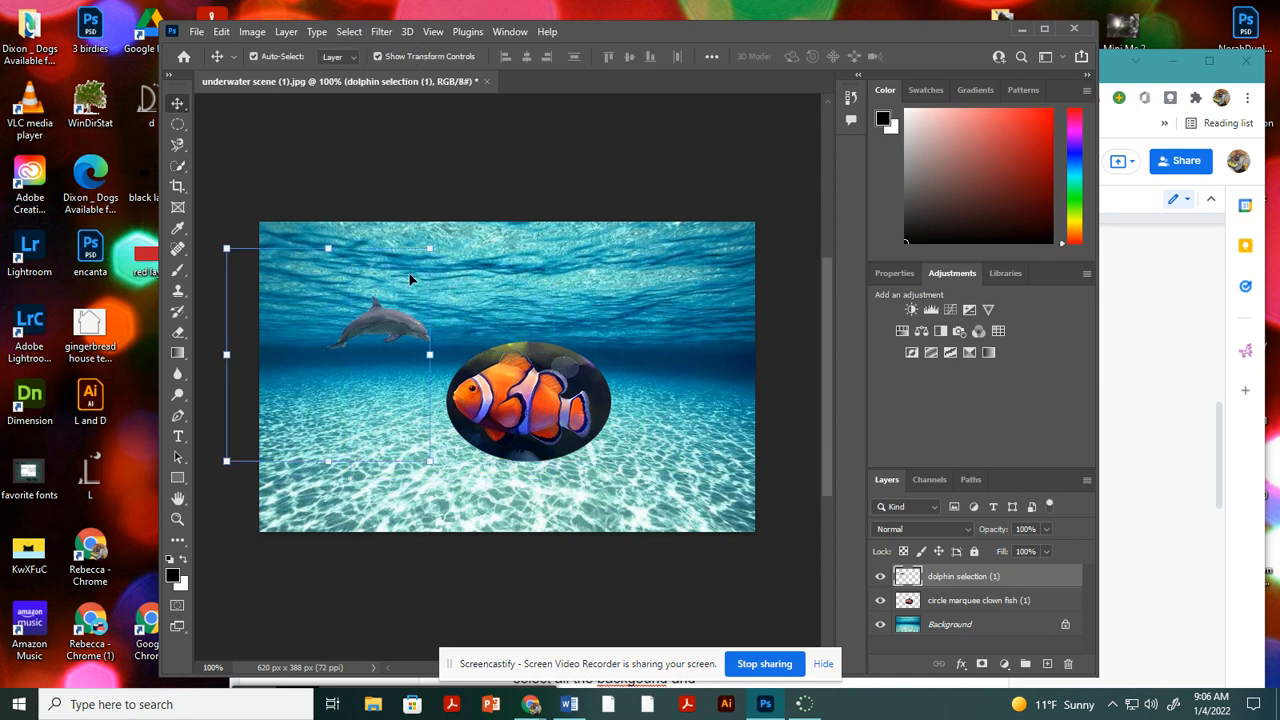
drag(429, 248, 467, 226)
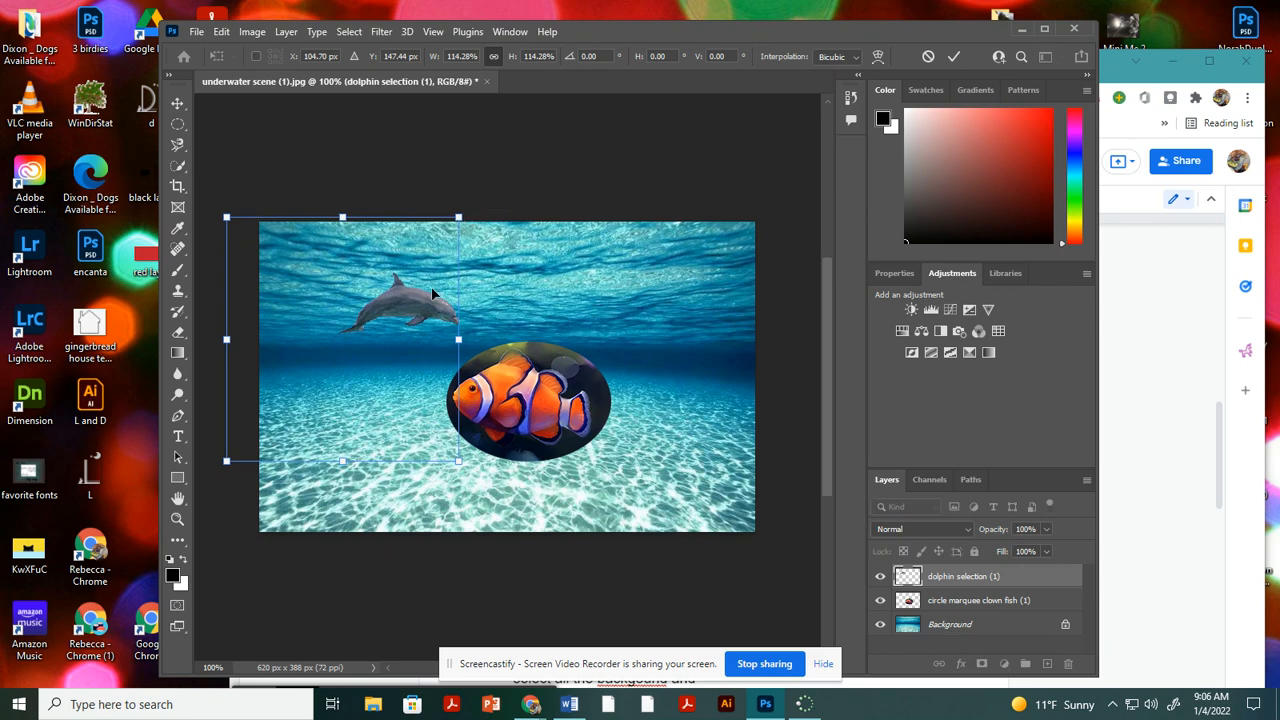
key(Return)
Rotate the dolphin about 19° counterclockwise and position it directly left of the clown fish.
drag(432, 306, 410, 324)
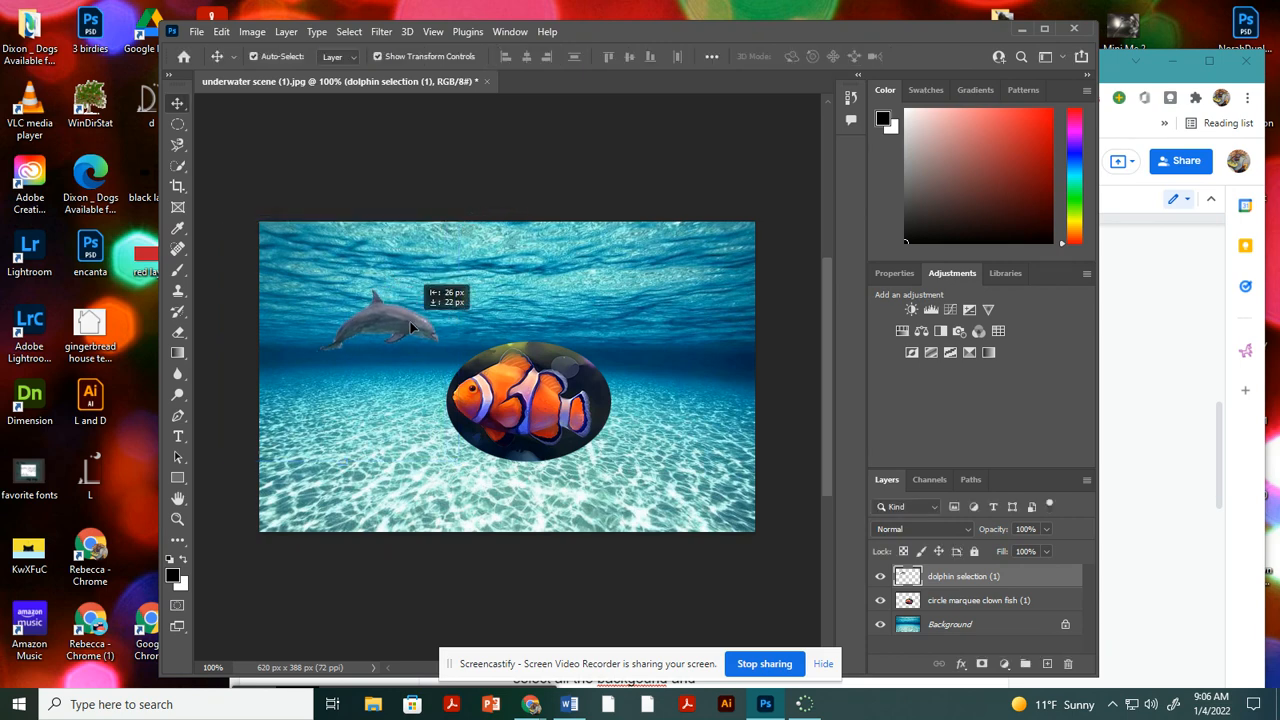
drag(456, 223, 406, 186)
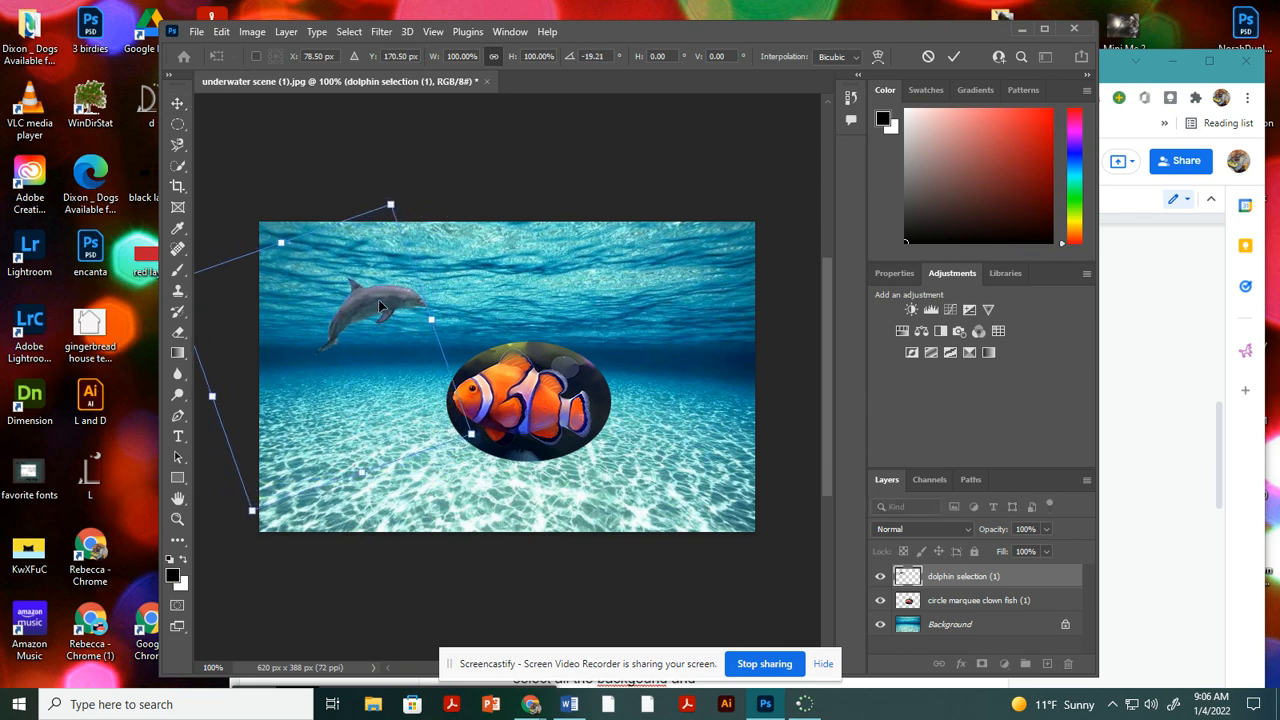
drag(378, 299, 390, 401)
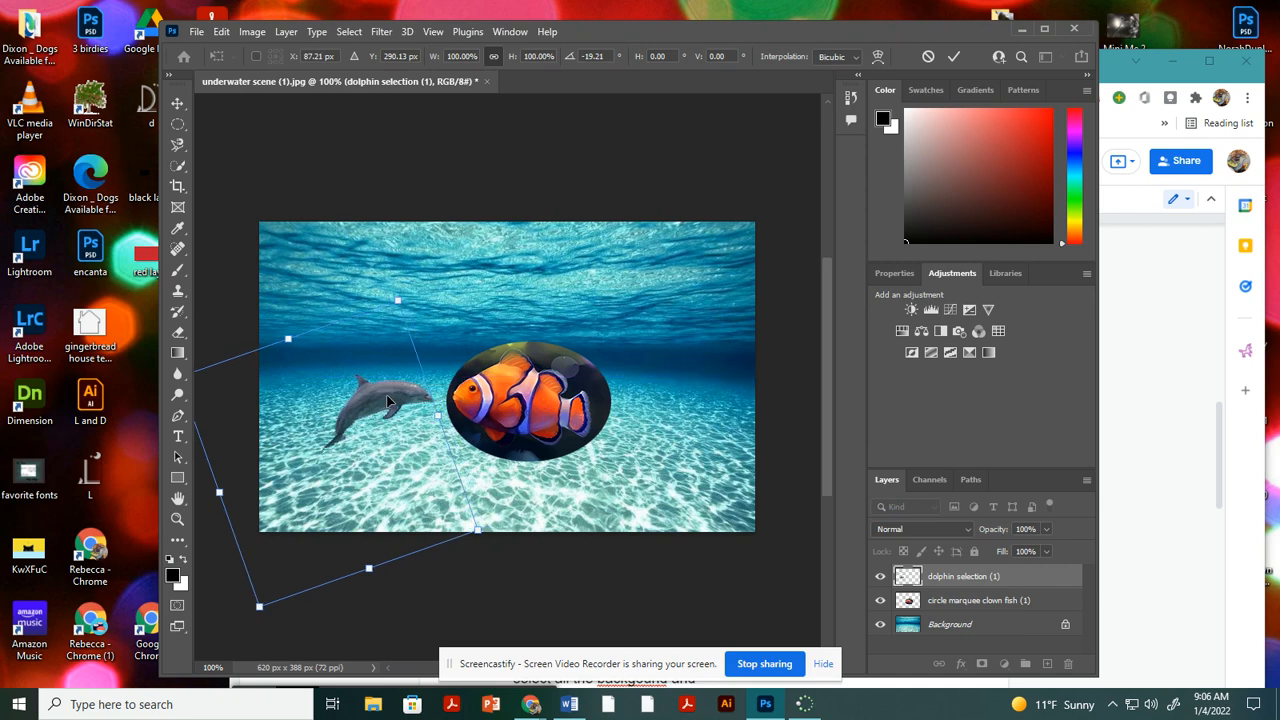
key(Return)
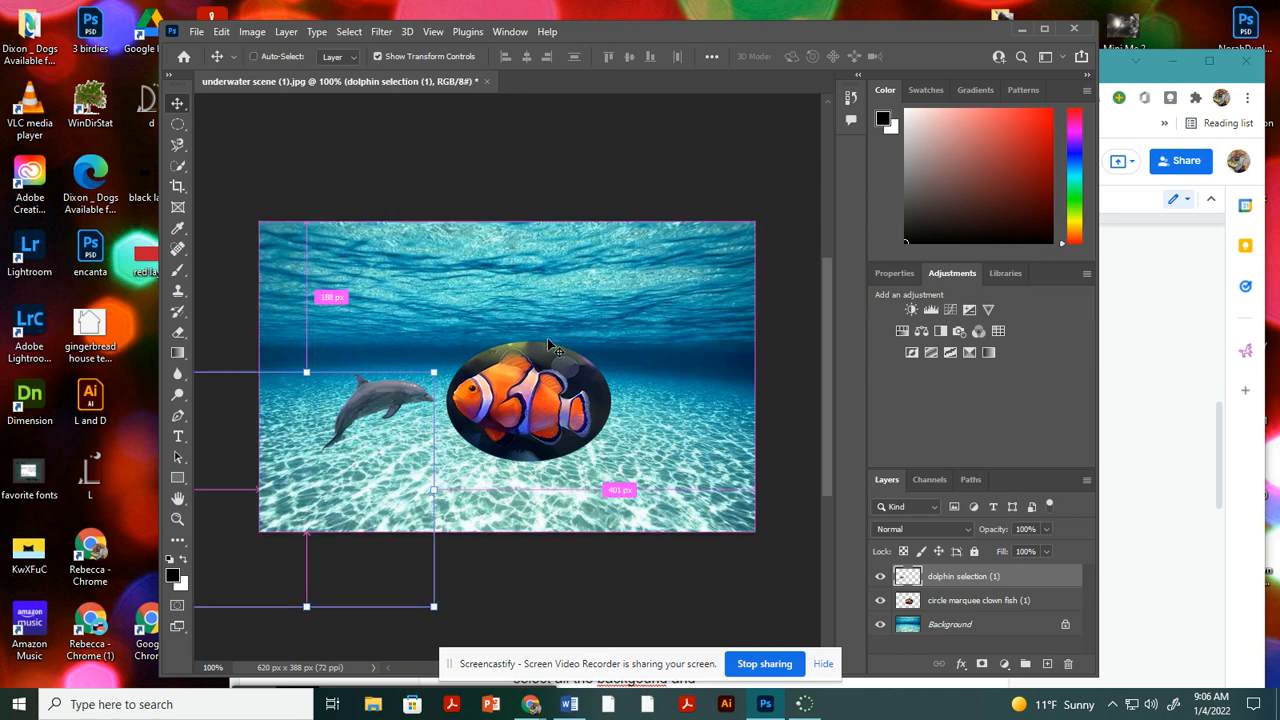
Duplicate the dolphin layer twice, placing one copy below the original dolphin and the other above it.
key(ctrl+j)
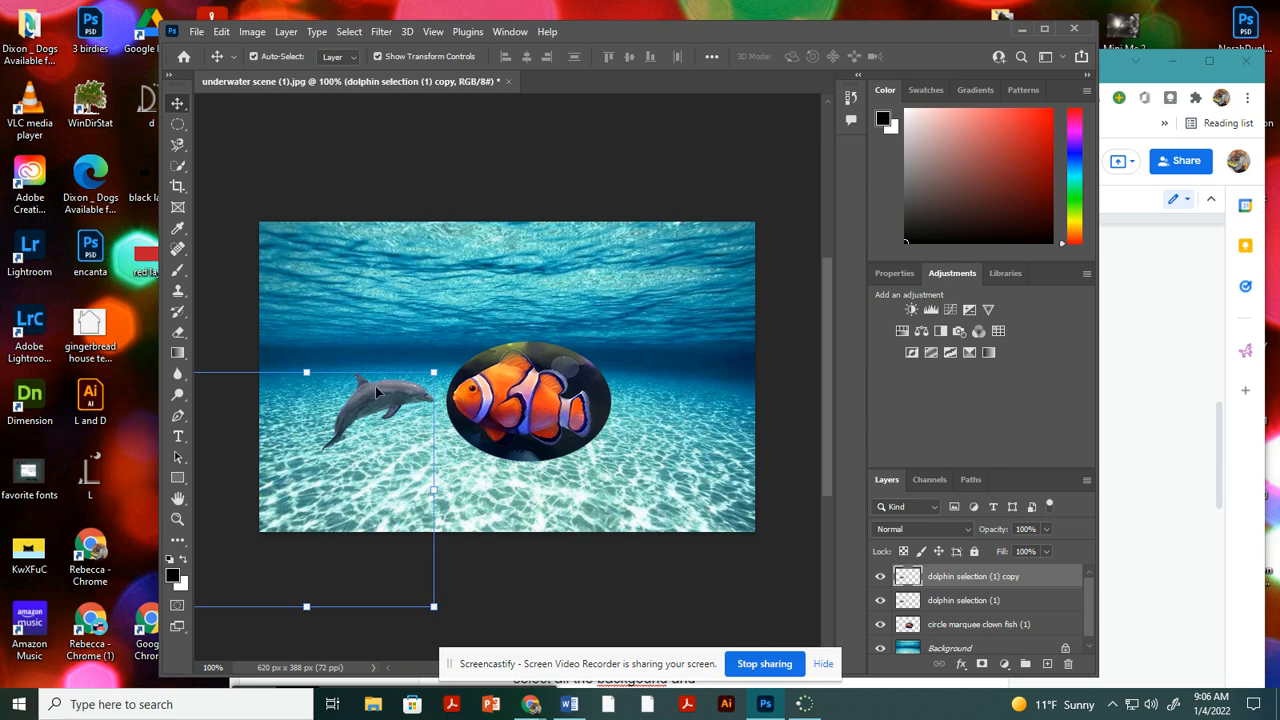
drag(366, 380, 381, 458)
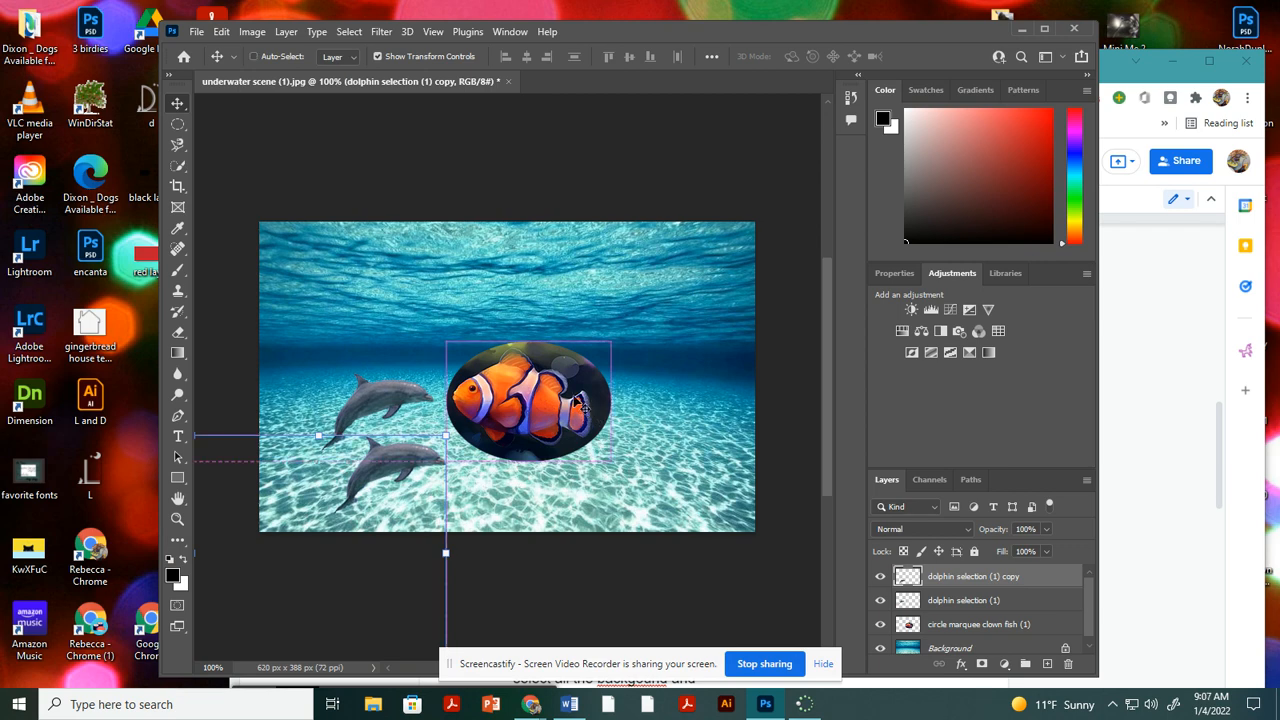
key(ctrl+j)
drag(406, 462, 391, 318)
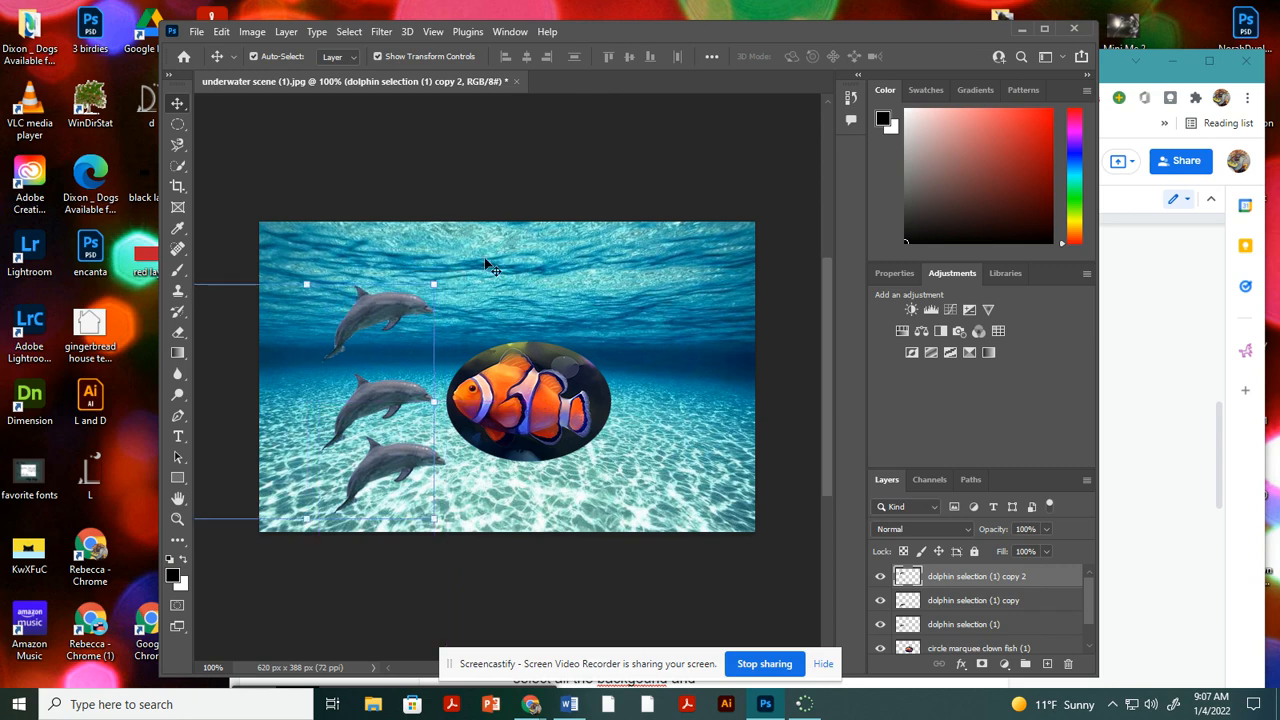
Rotate the uppermost dolphin copy about 22° clockwise and adjust its position above the other two.
drag(449, 279, 481, 306)
drag(396, 340, 388, 319)
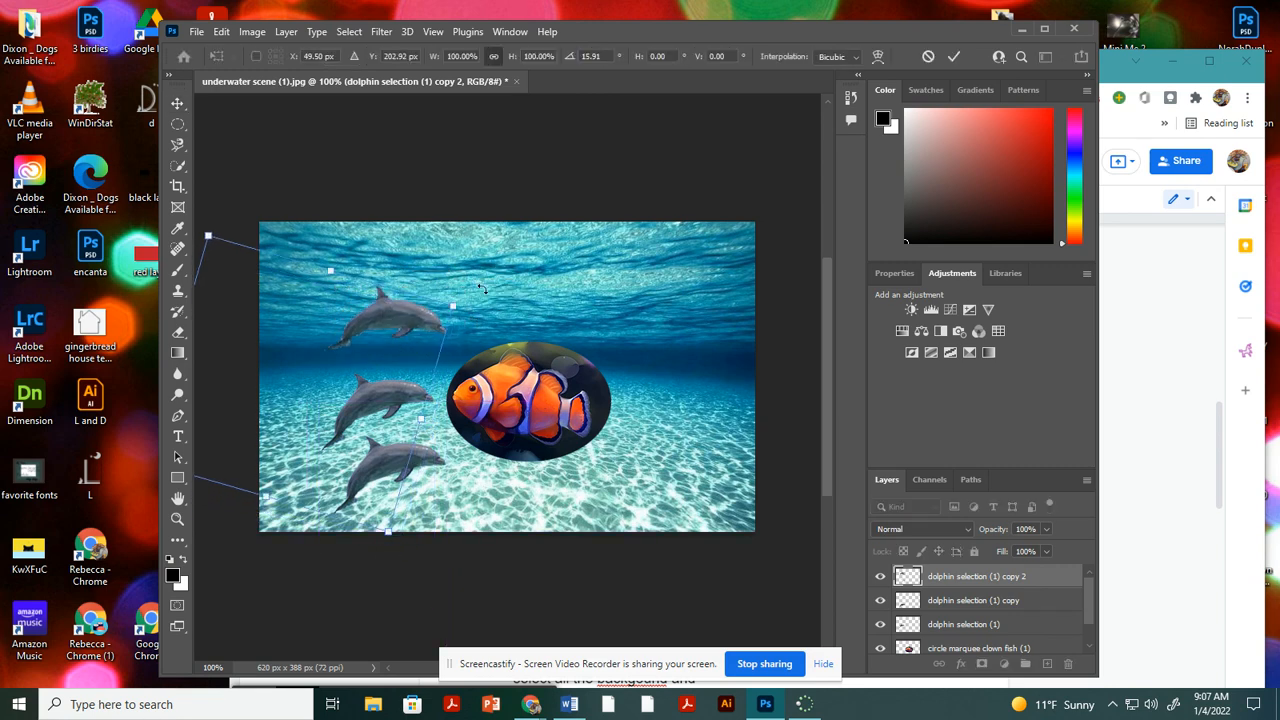
drag(473, 299, 477, 318)
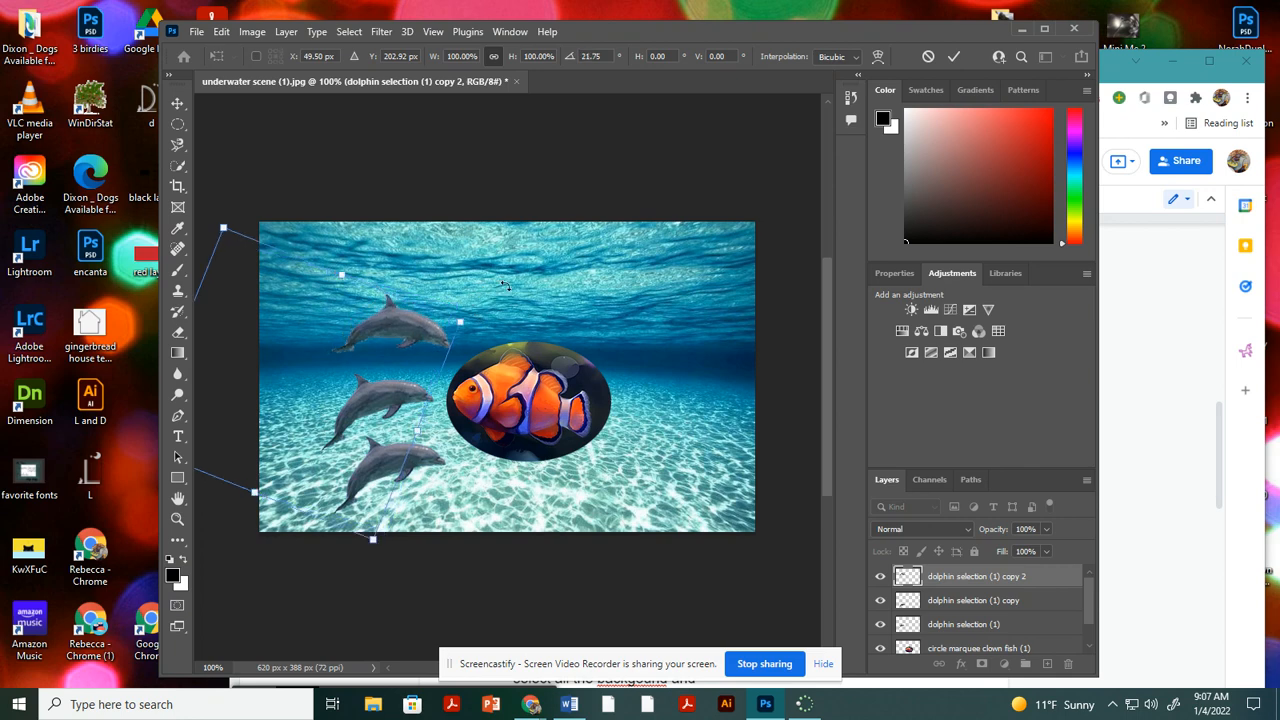
key(Return)
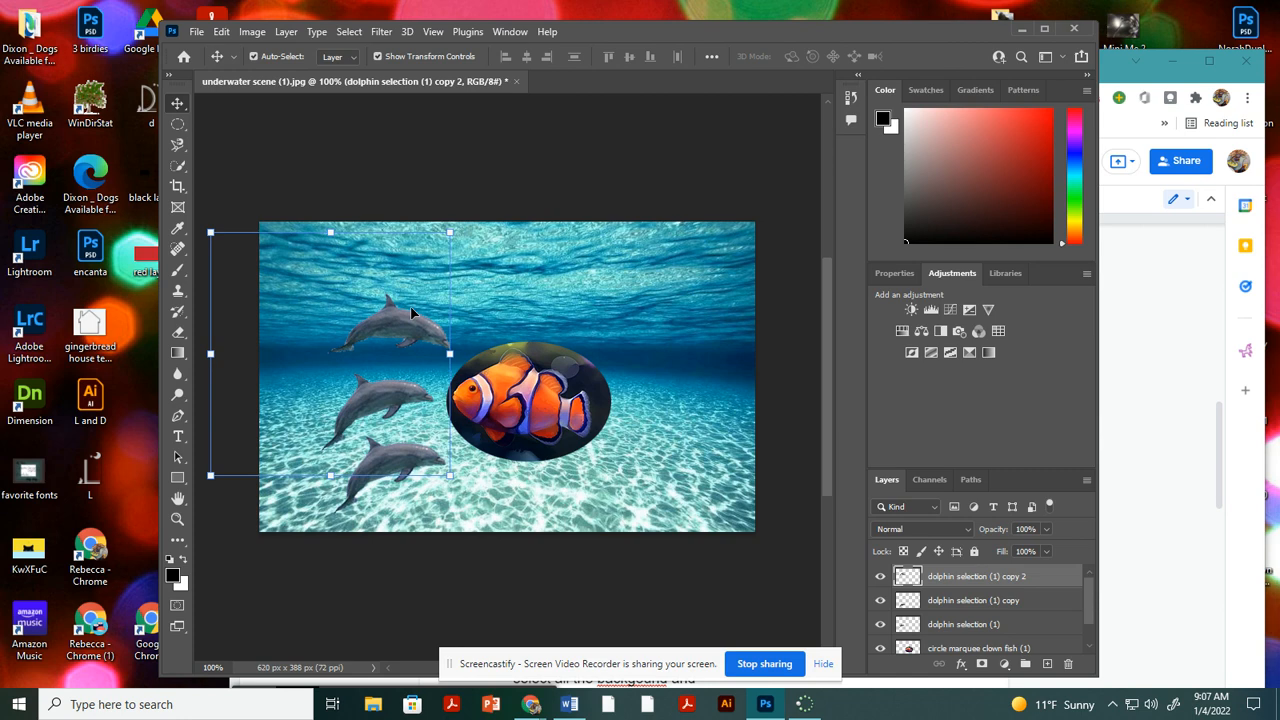
Copy the uppermost dolphin to the upper-right part of the scene and flip the copy horizontally.
drag(410, 315, 675, 331)
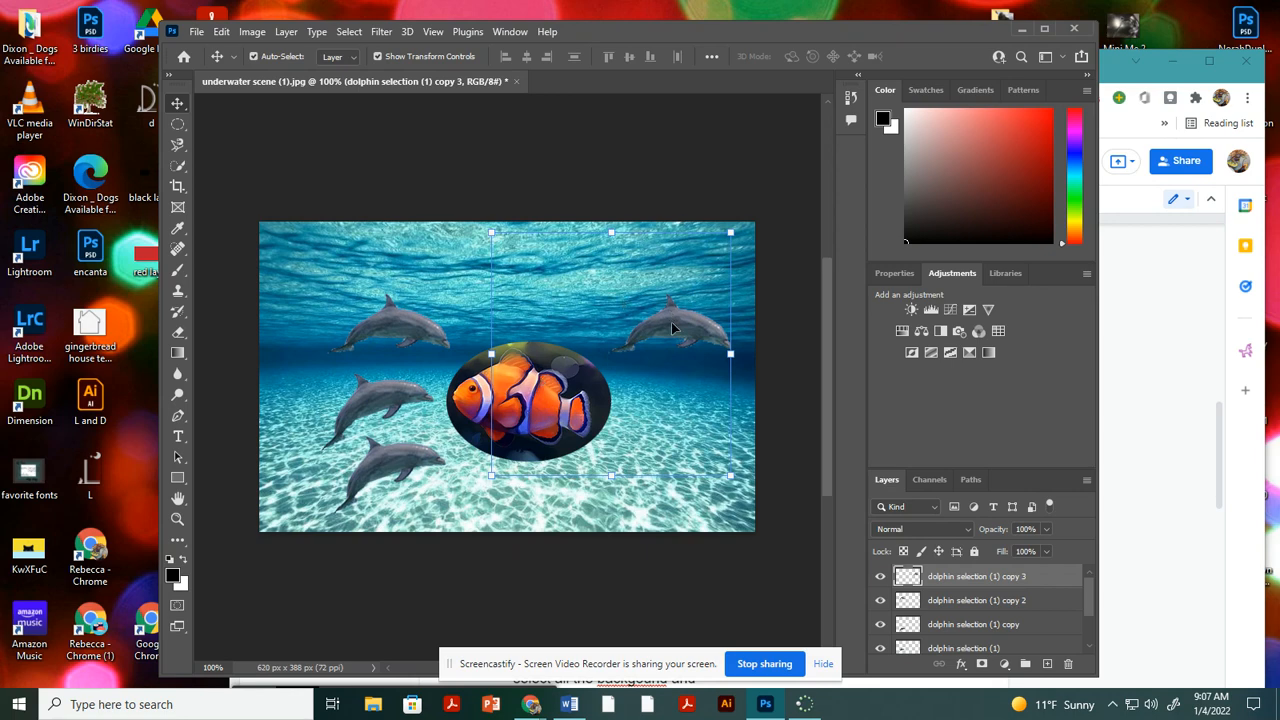
click(222, 32)
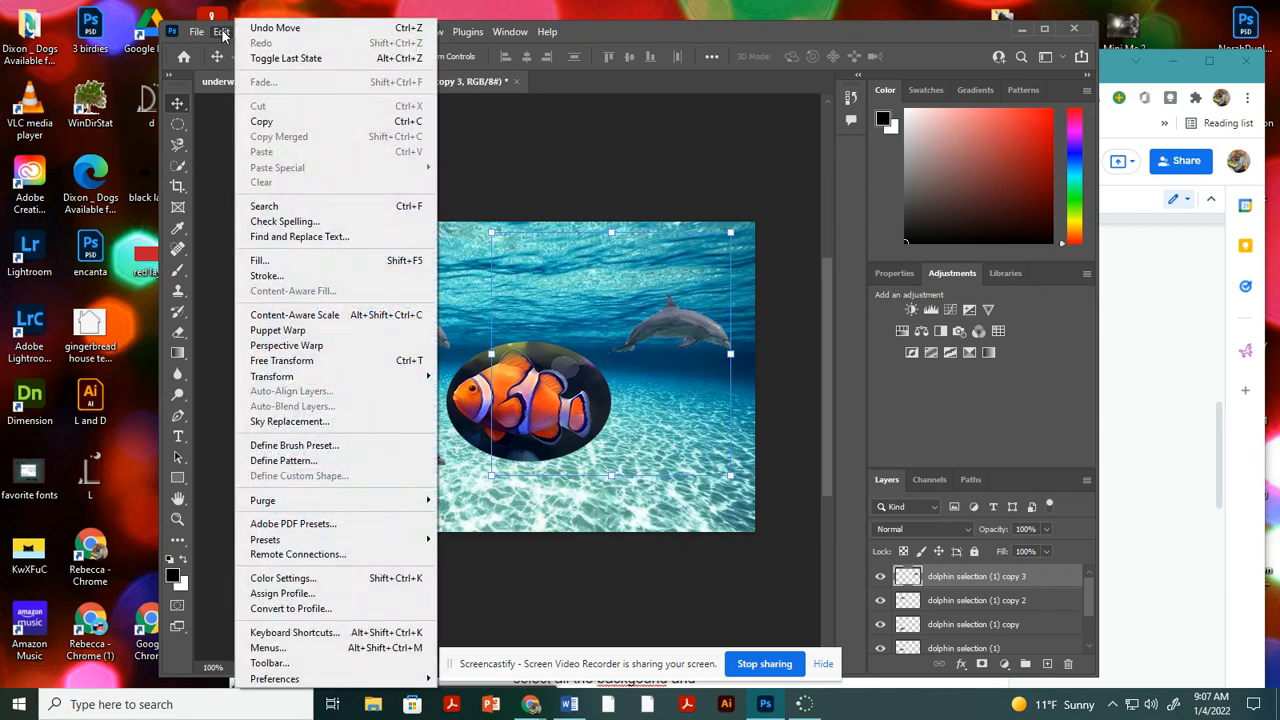
mouse_move(312, 380)
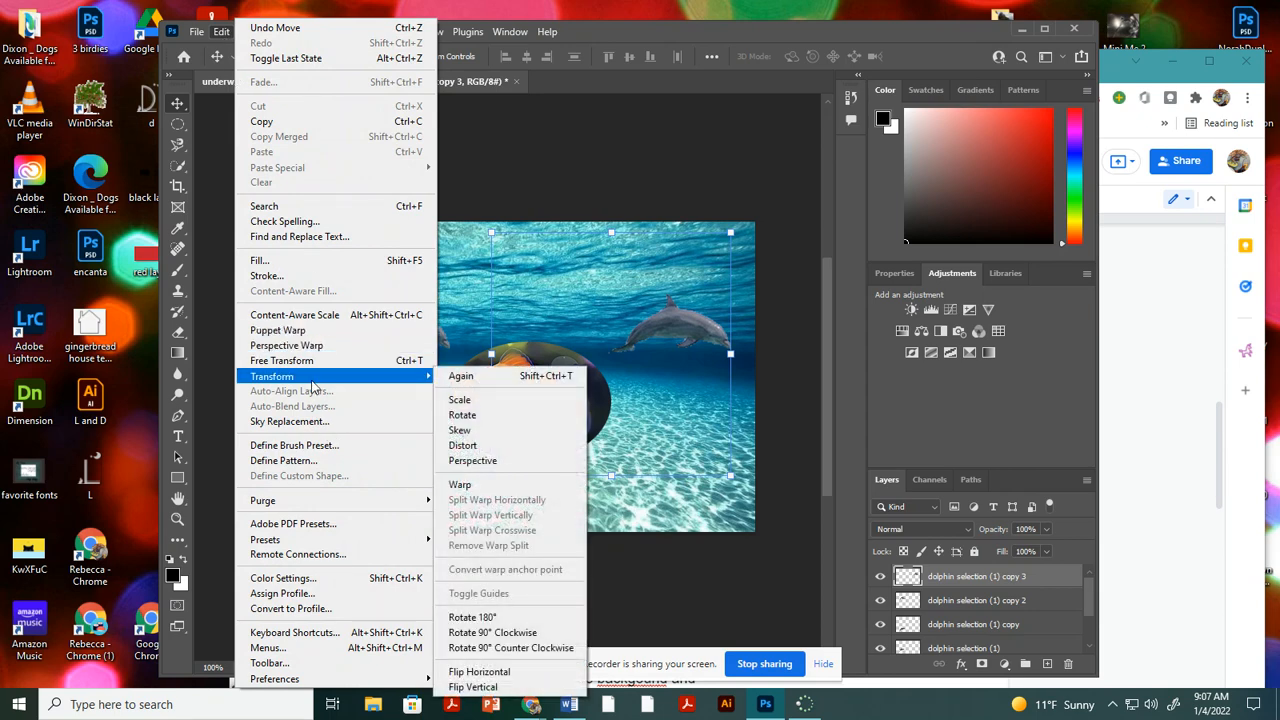
click(477, 672)
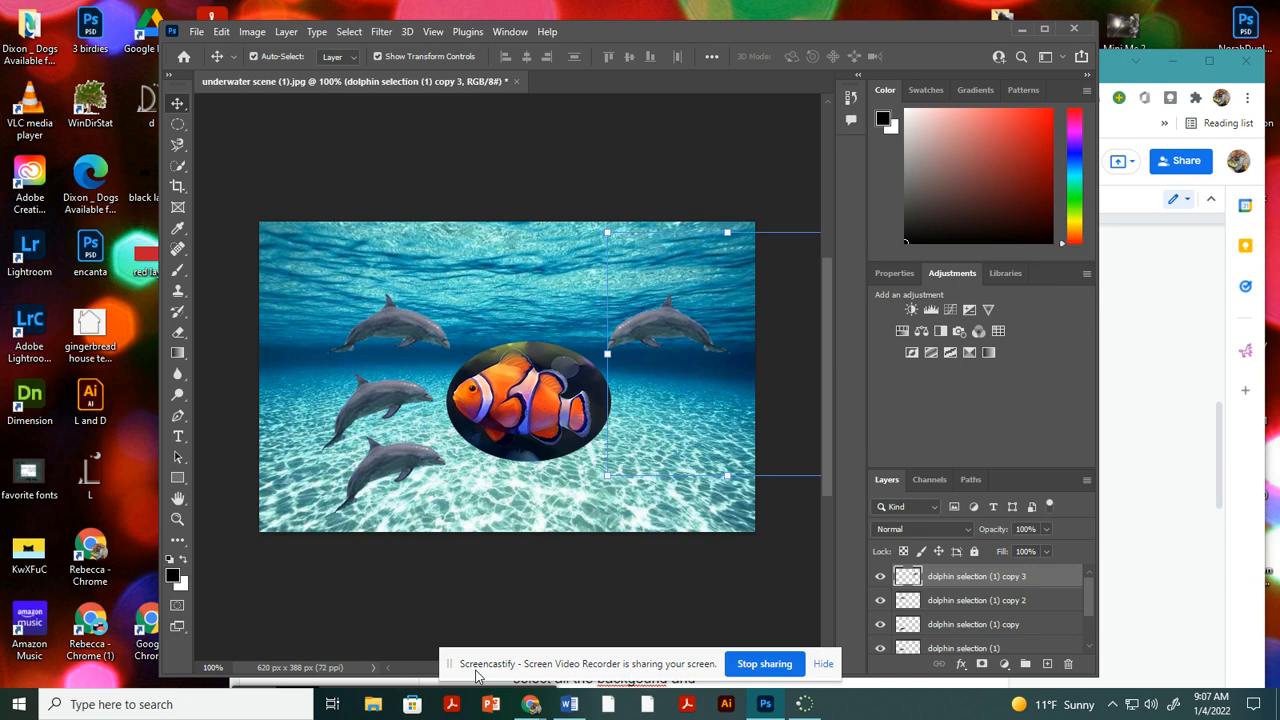
Duplicate the flipped dolphin just below itself and rotate the new copy about 6° clockwise.
key(ctrl)
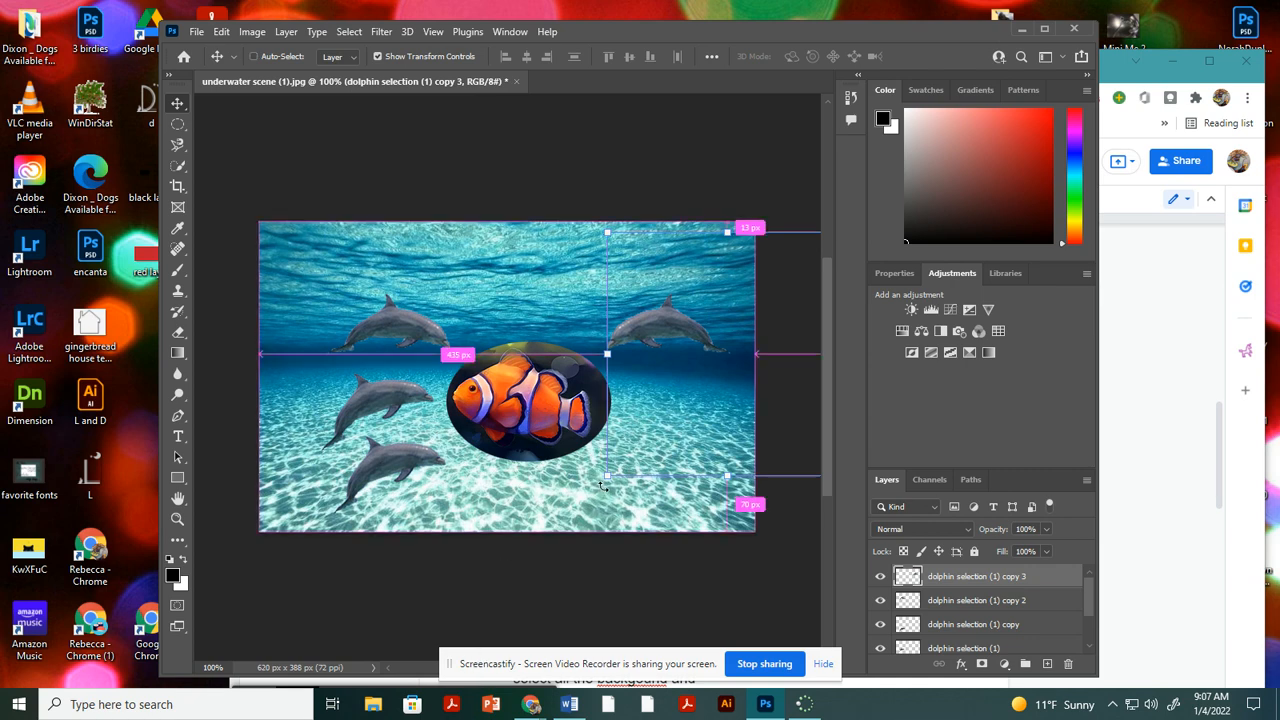
drag(655, 325, 685, 377)
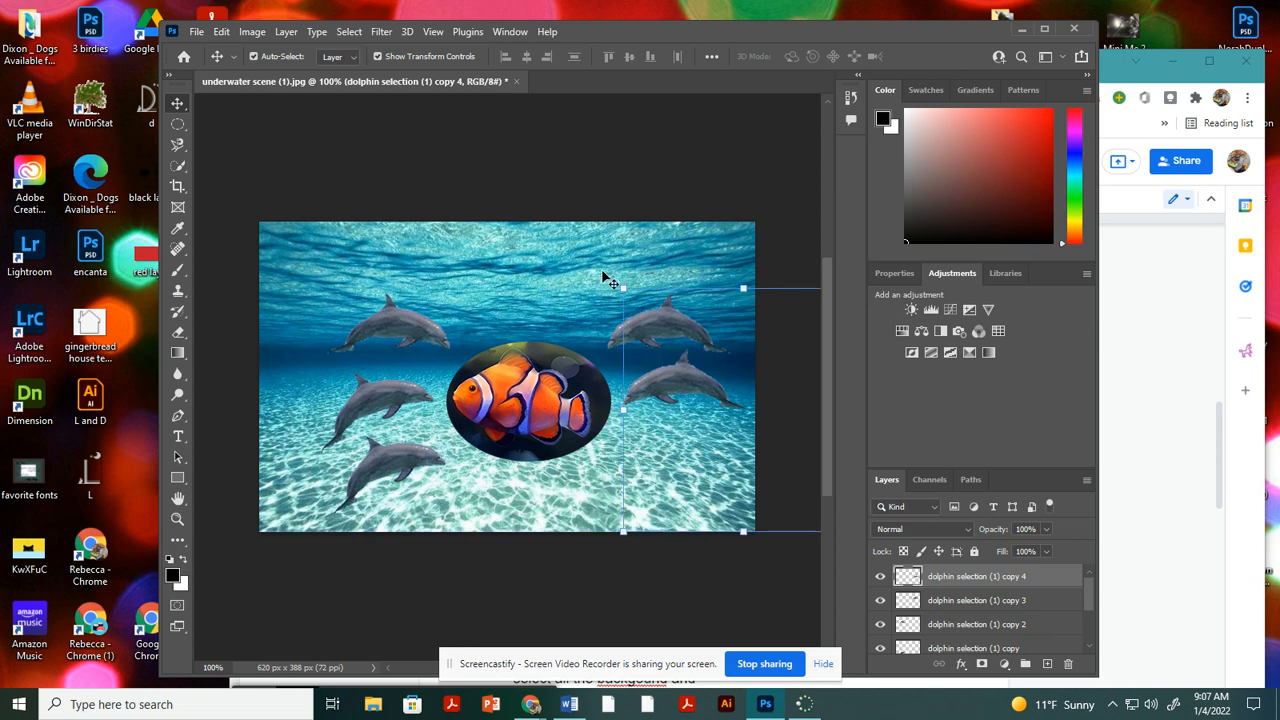
drag(608, 272, 628, 266)
drag(717, 398, 719, 408)
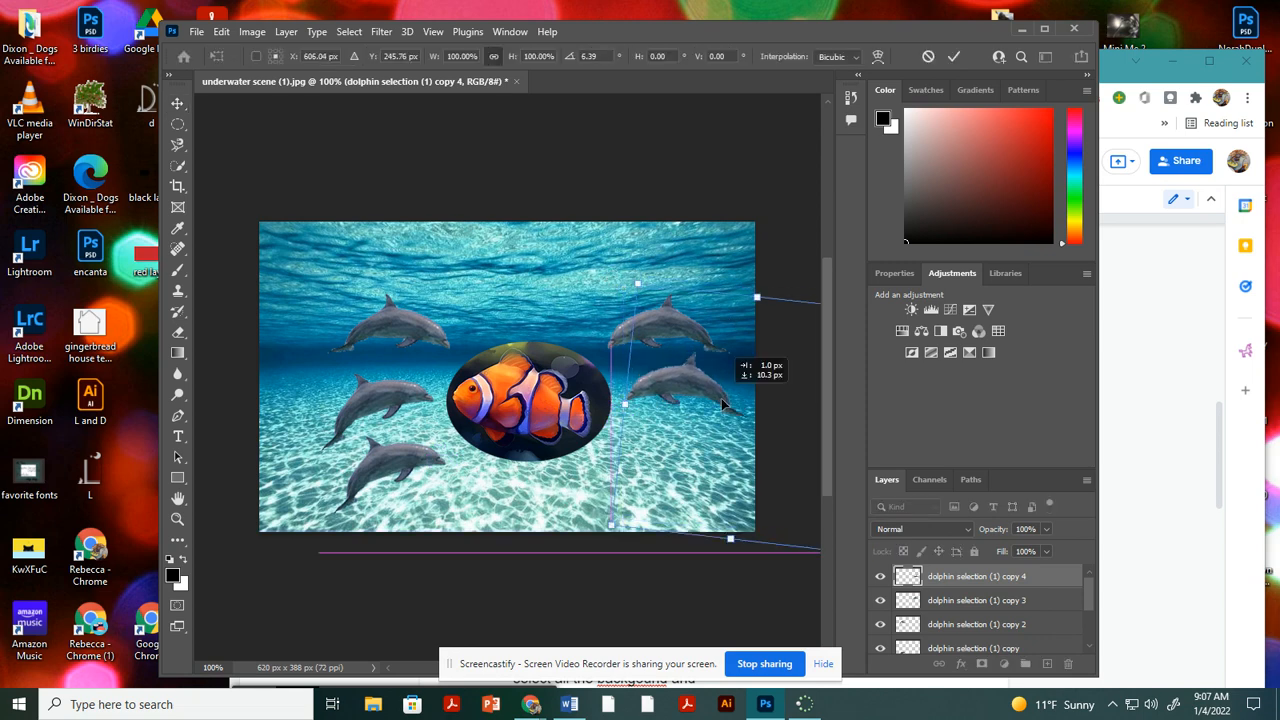
key(Return)
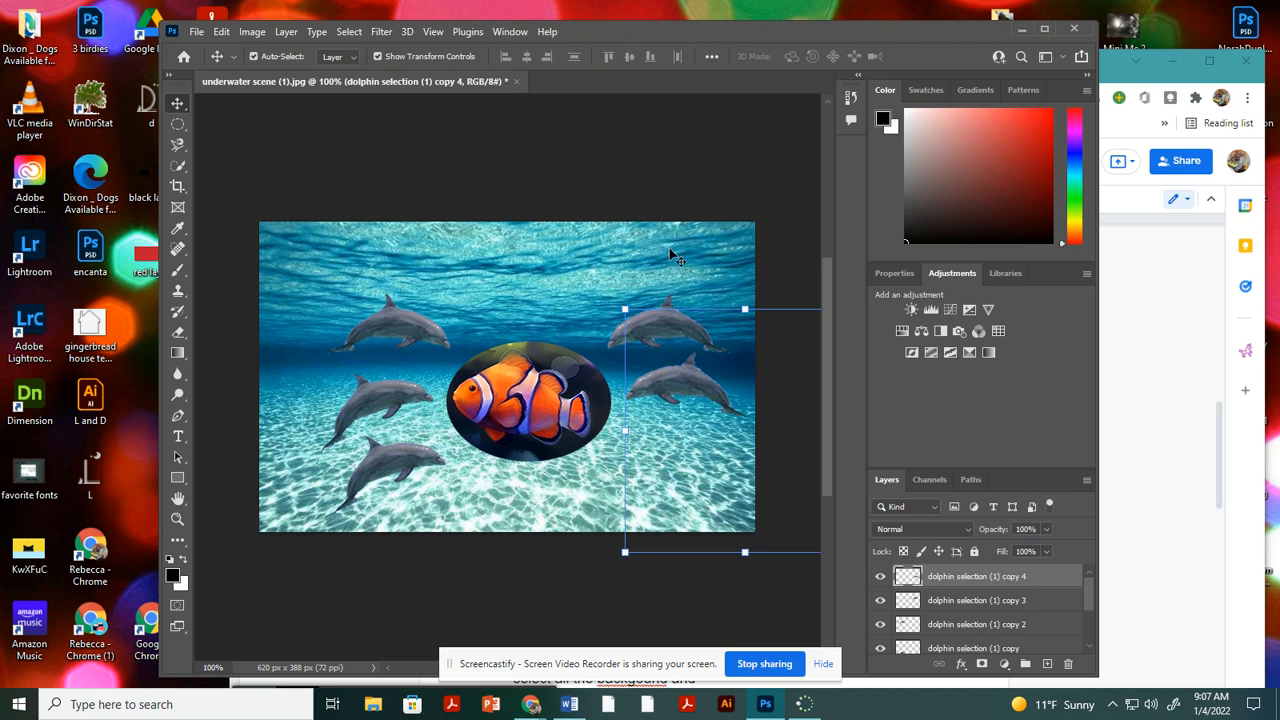
Deselect all layers and place the diver image from Downloads as an embedded file in the underwater scene.
scroll(1025, 580, down, 3)
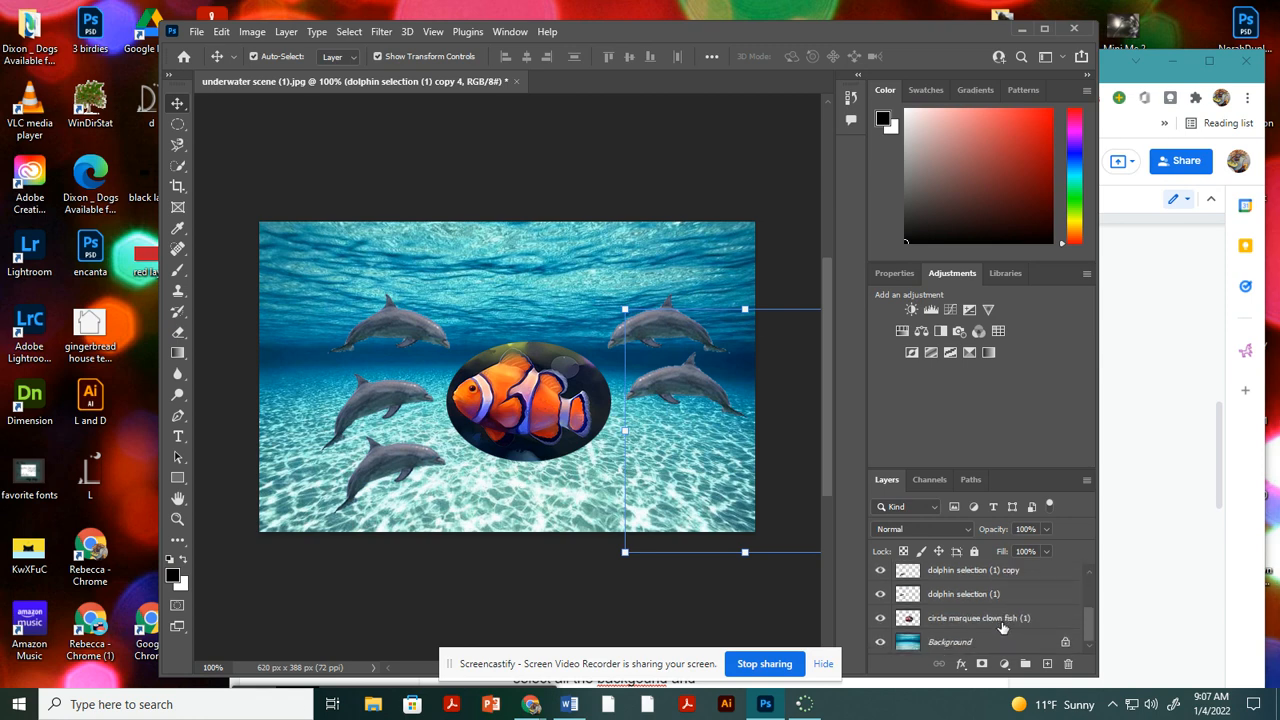
scroll(1000, 620, up, 2)
scroll(1000, 620, down, 2)
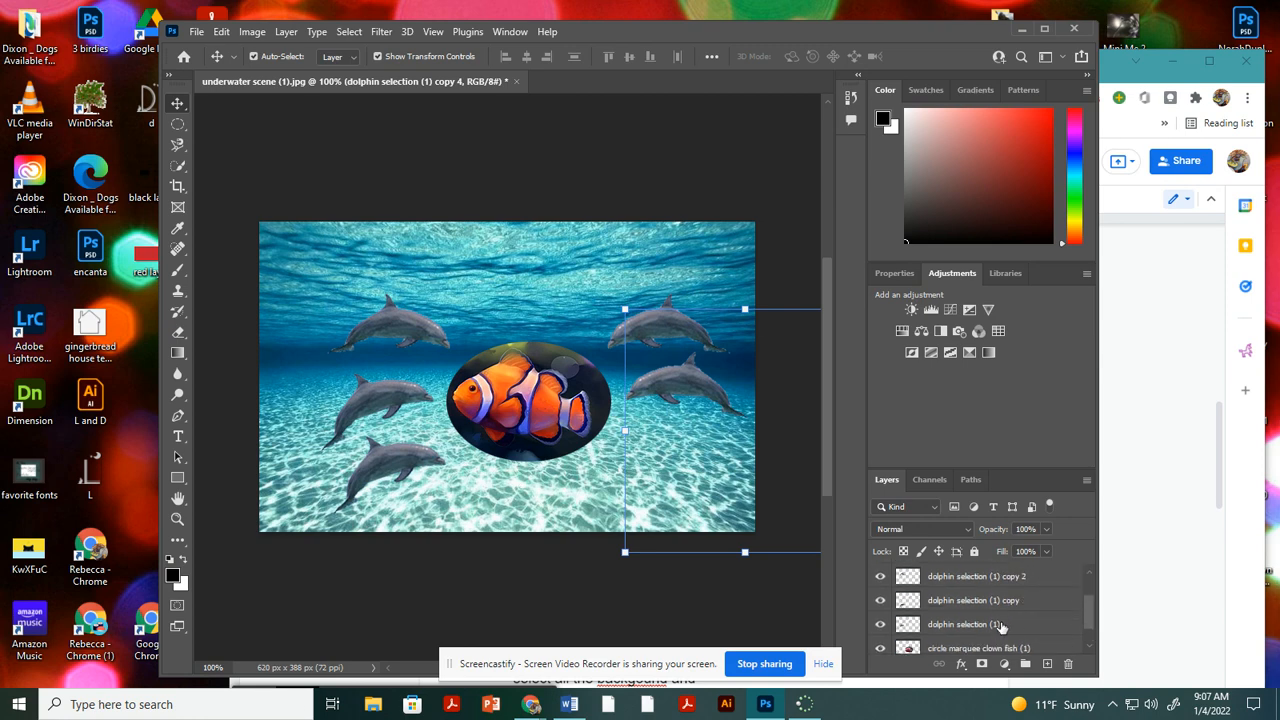
click(542, 475)
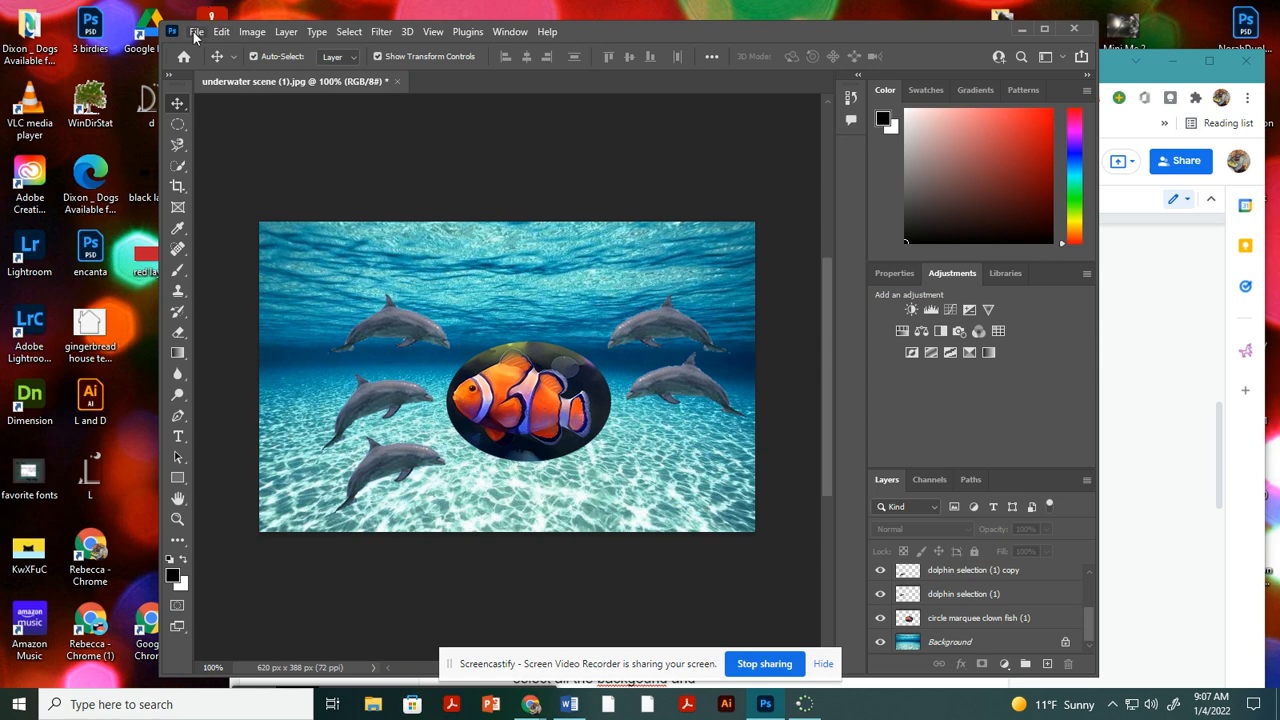
click(196, 32)
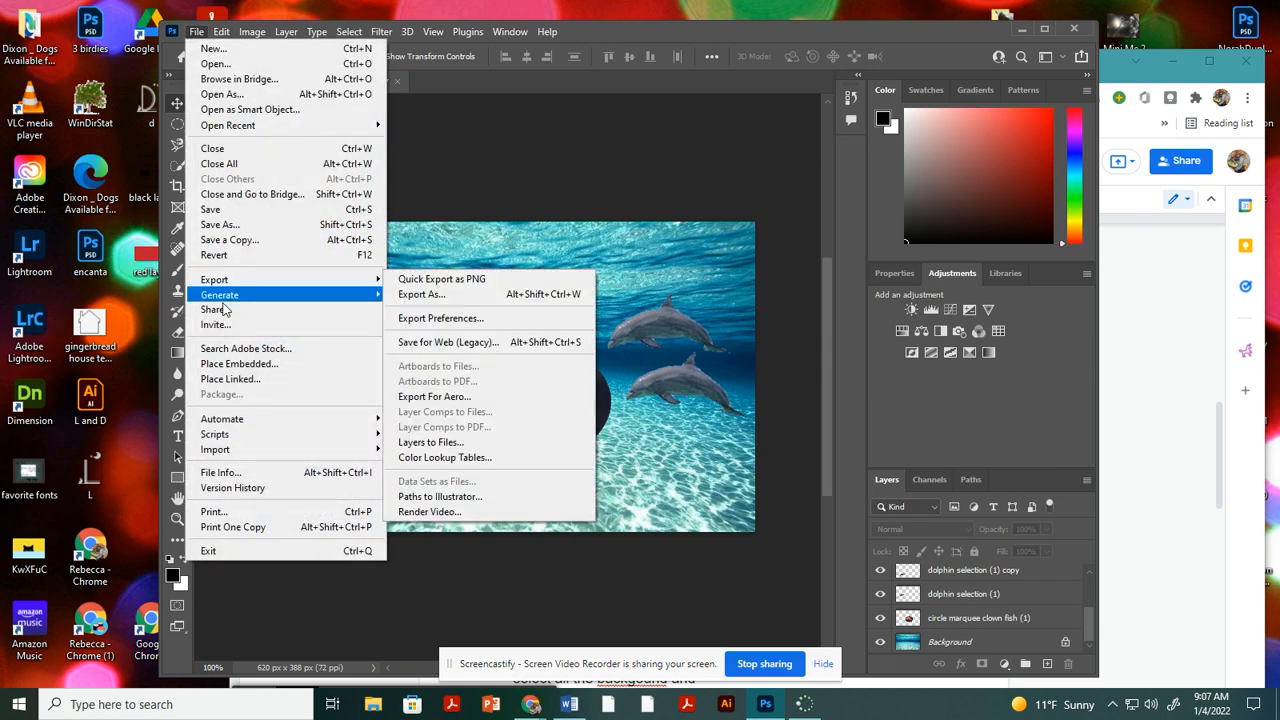
click(218, 366)
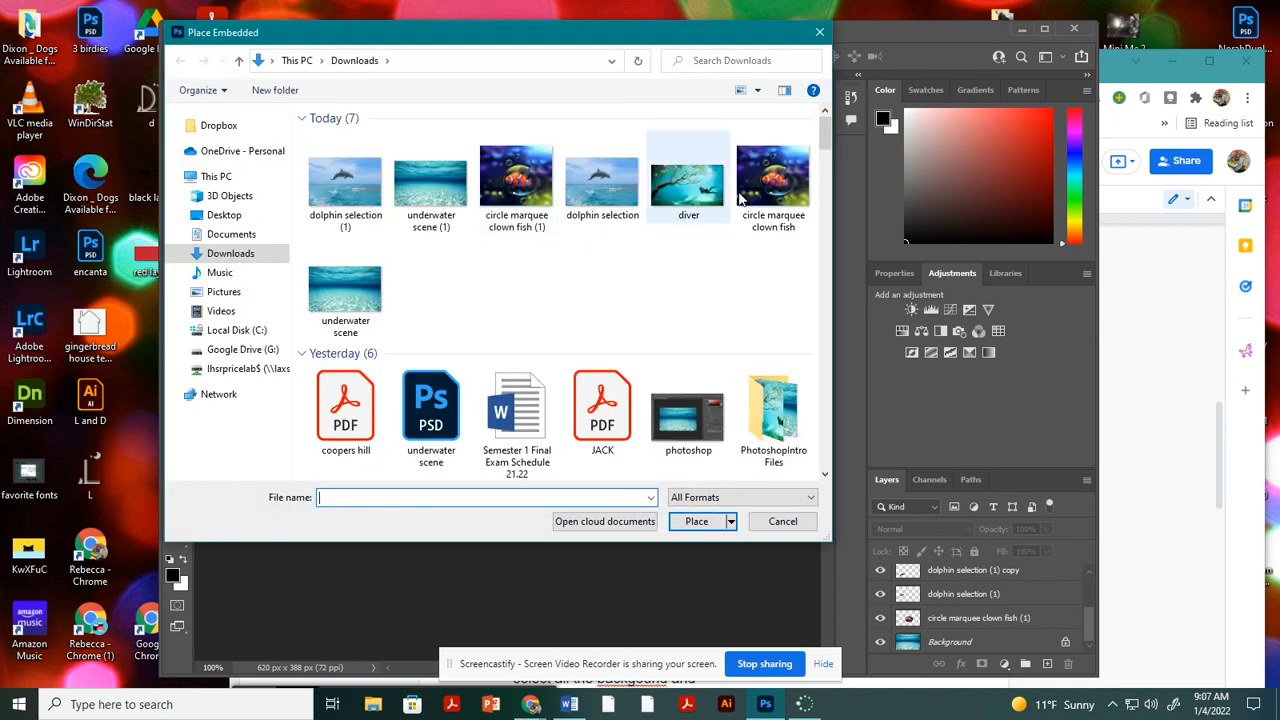
double_click(689, 187)
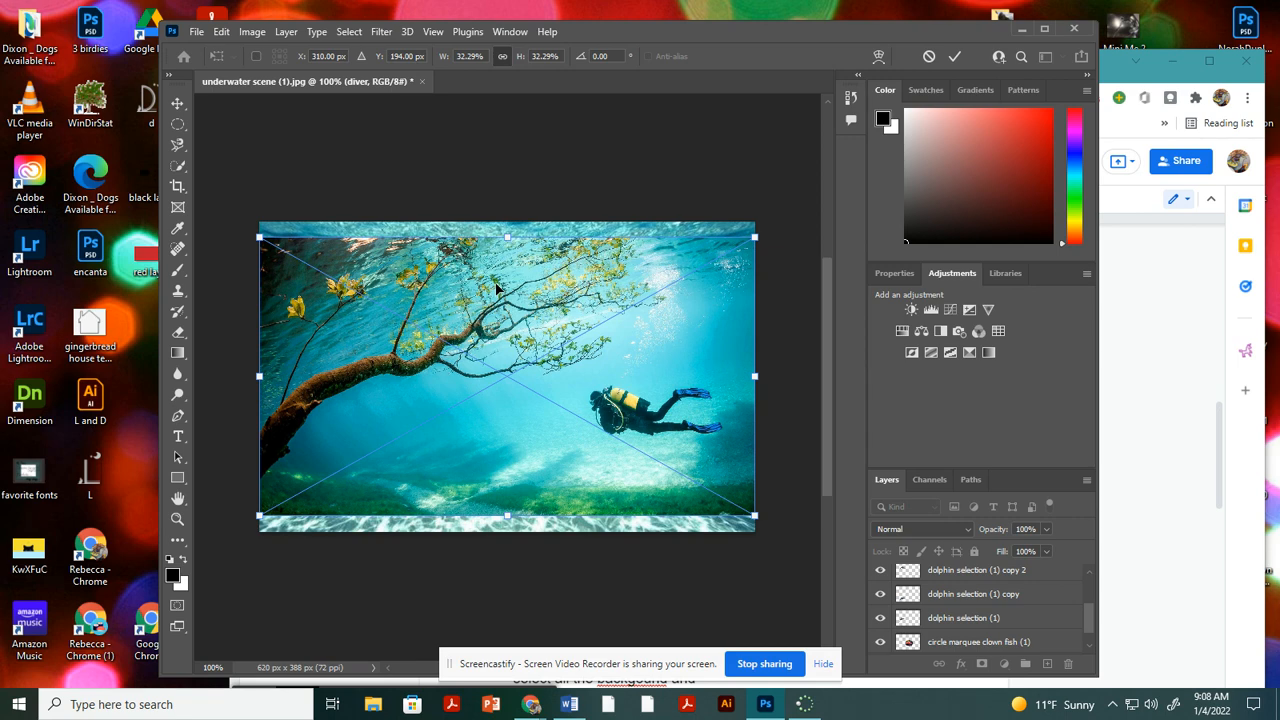
key(Return)
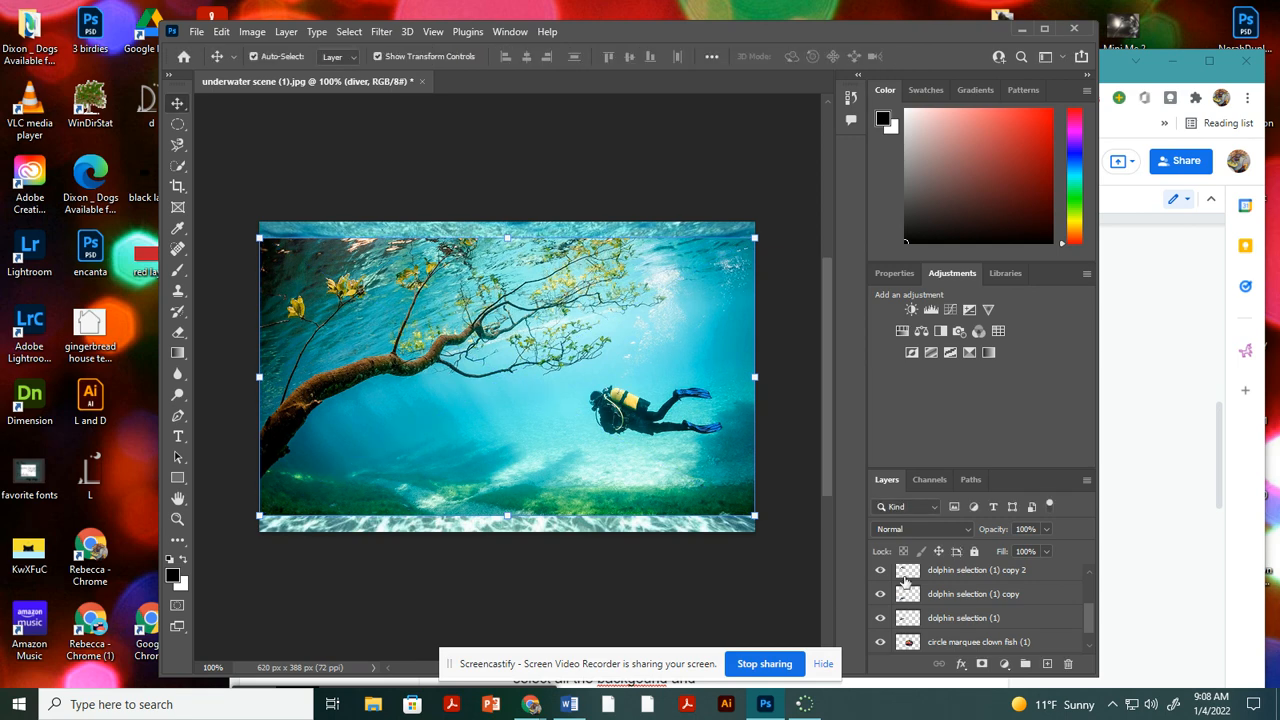
Rasterize the placed diver layer.
scroll(1032, 622, up, 5)
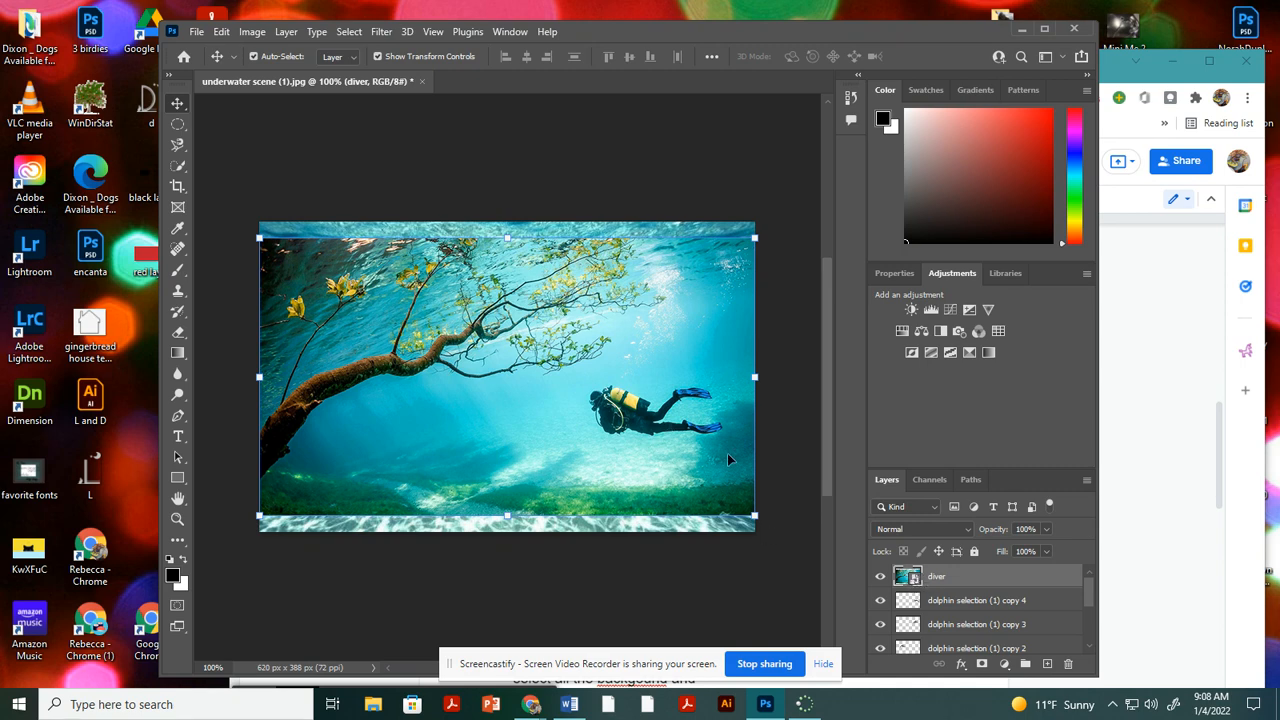
right_click(937, 578)
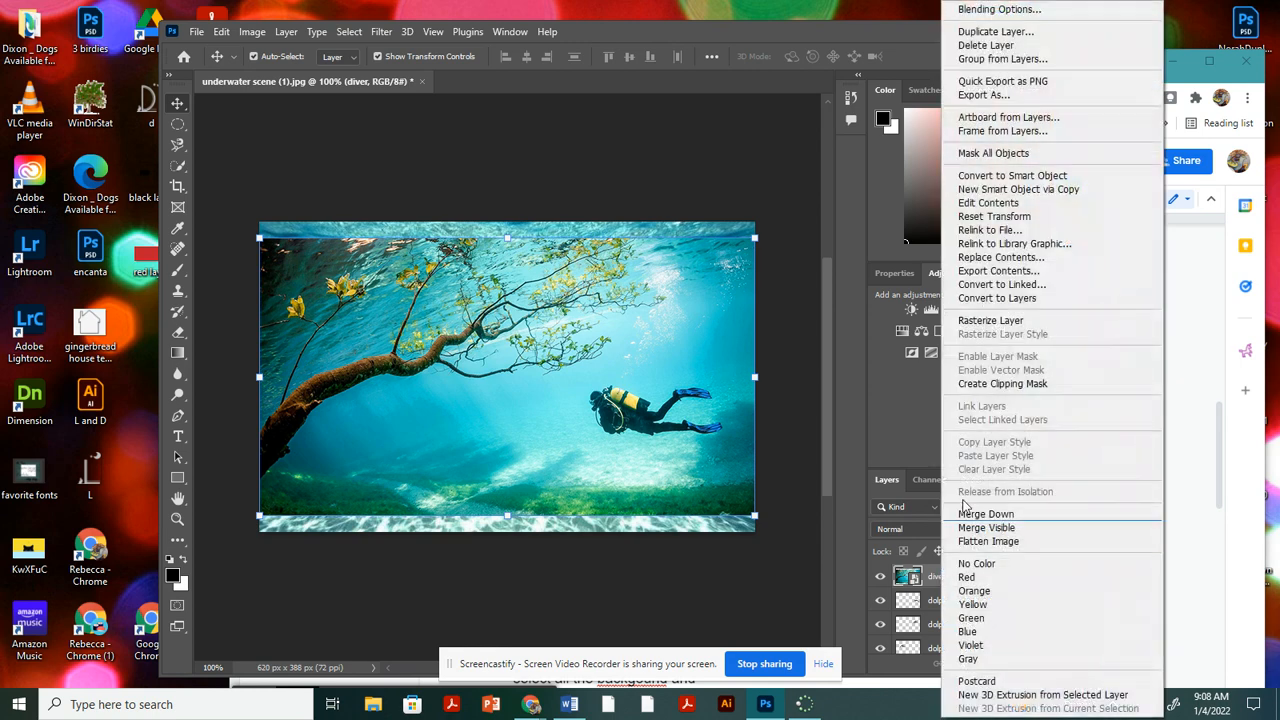
click(988, 320)
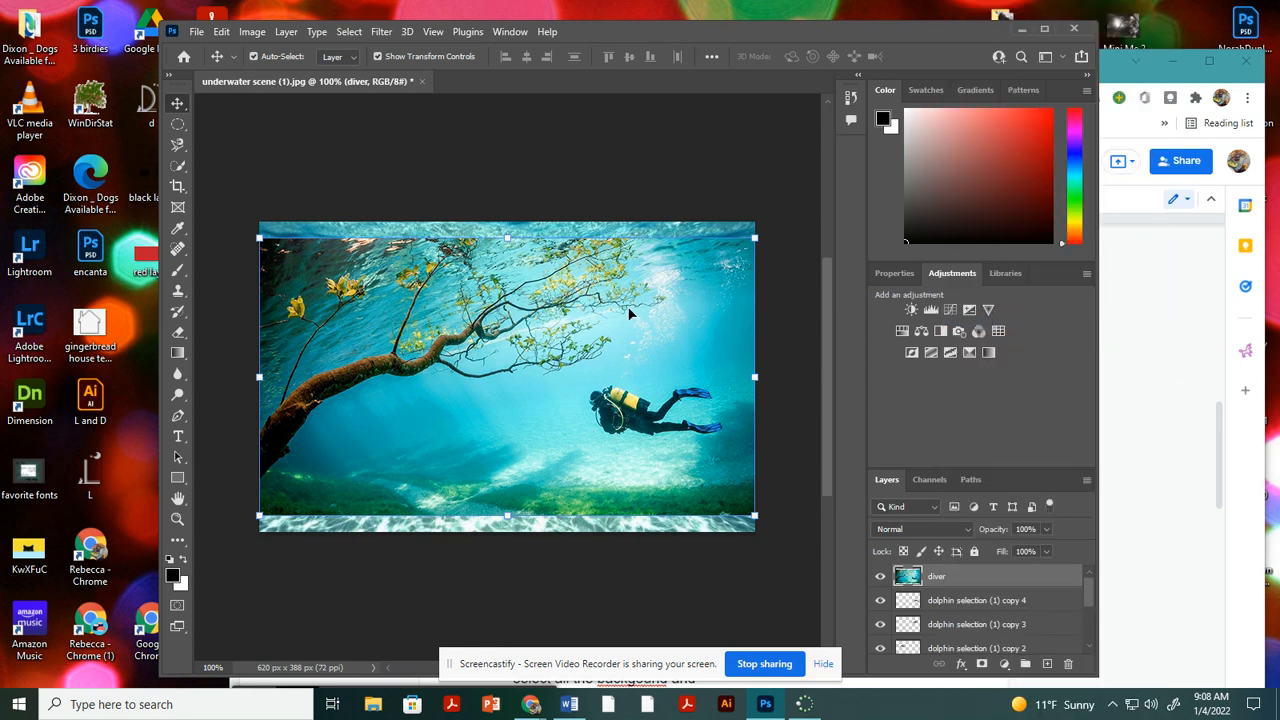
Trace the outline of the diver, including tank and fins, with the Magnetic Lasso tool and close it into a selection.
key(ctrl+plus)
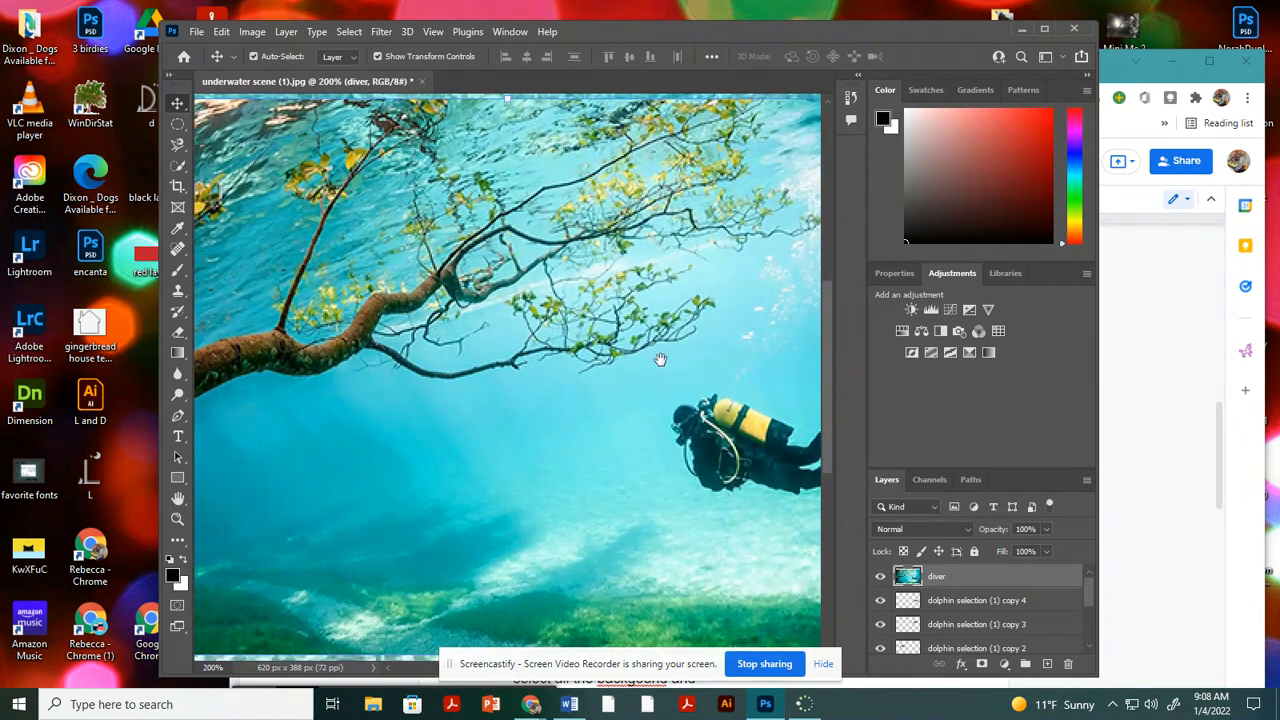
drag(660, 359, 457, 289)
click(178, 145)
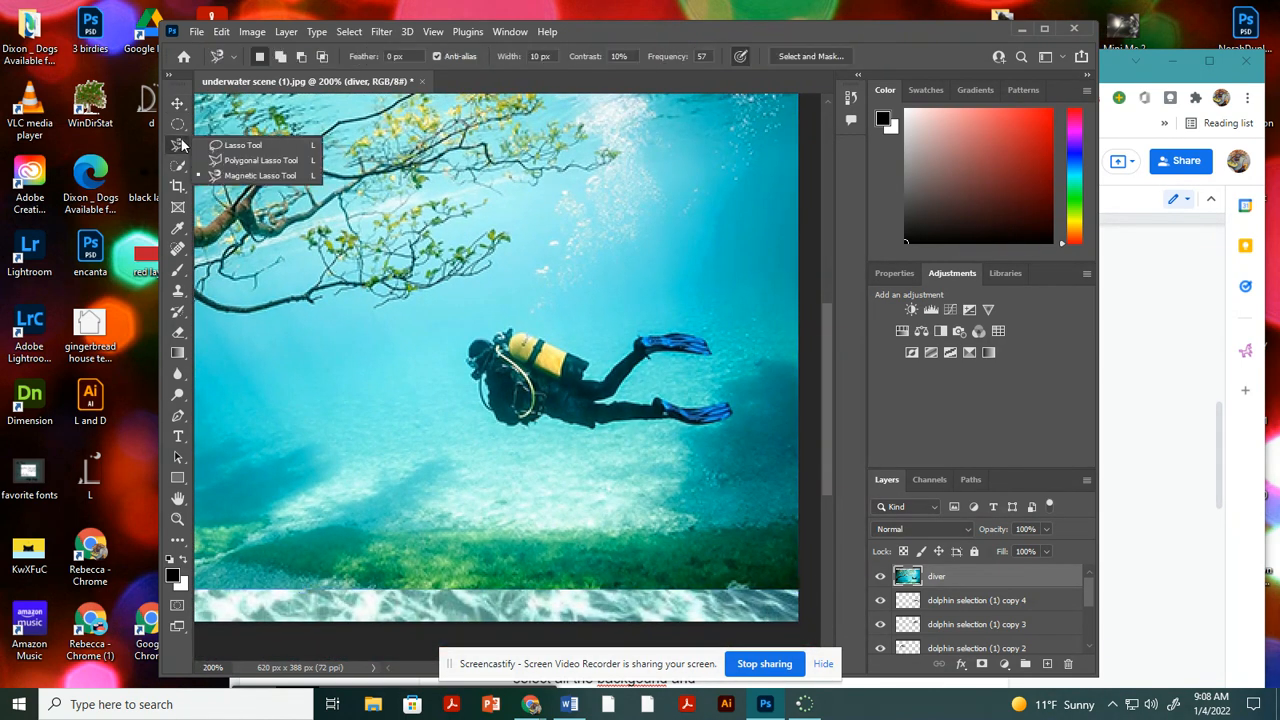
click(230, 146)
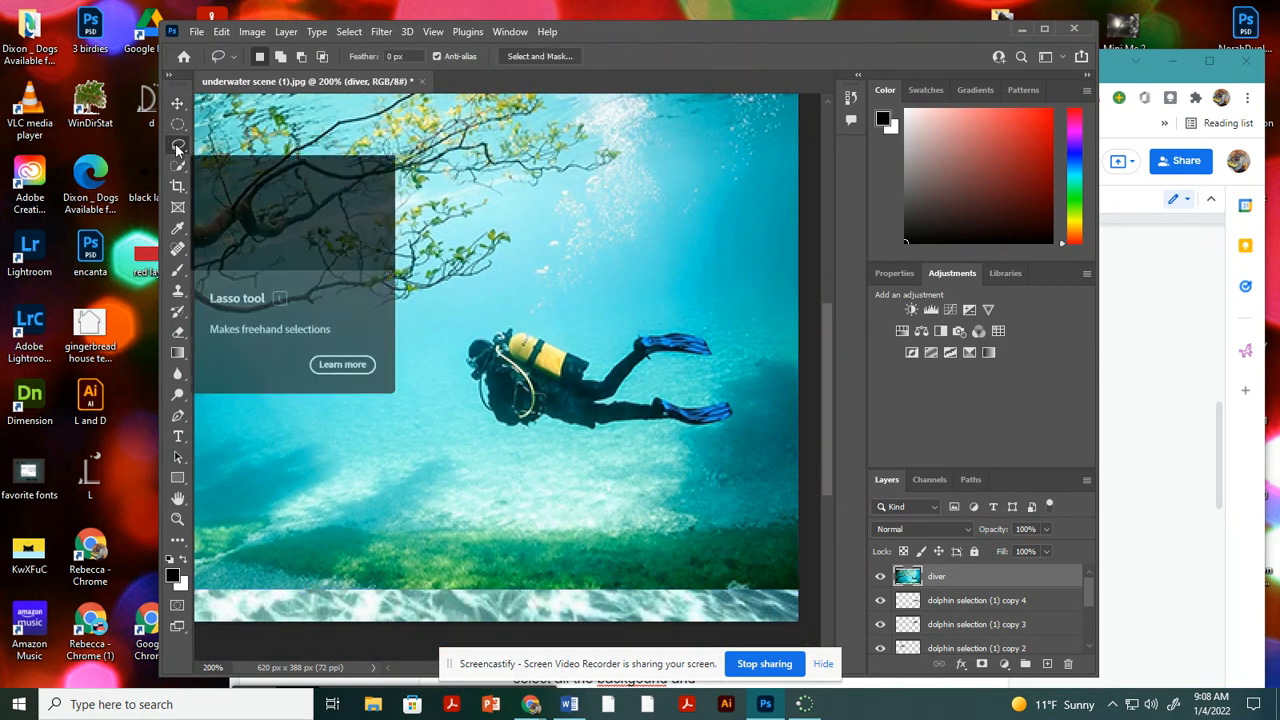
click(178, 146)
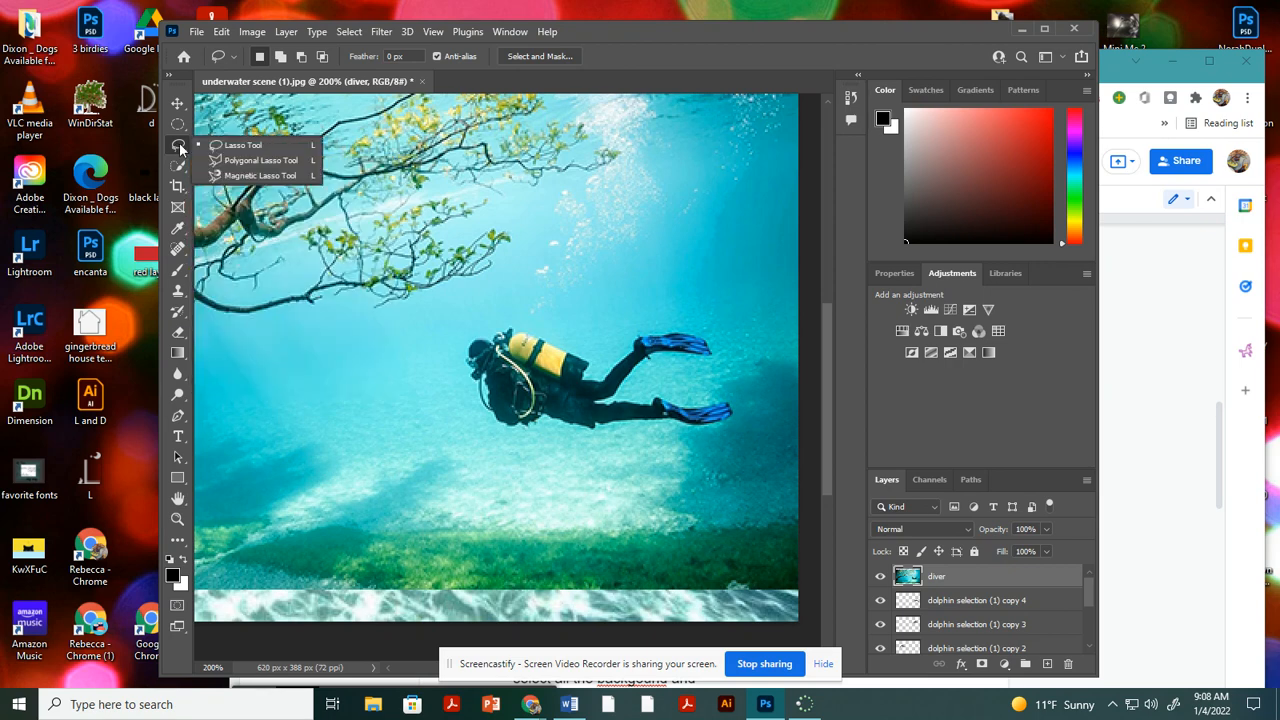
click(234, 177)
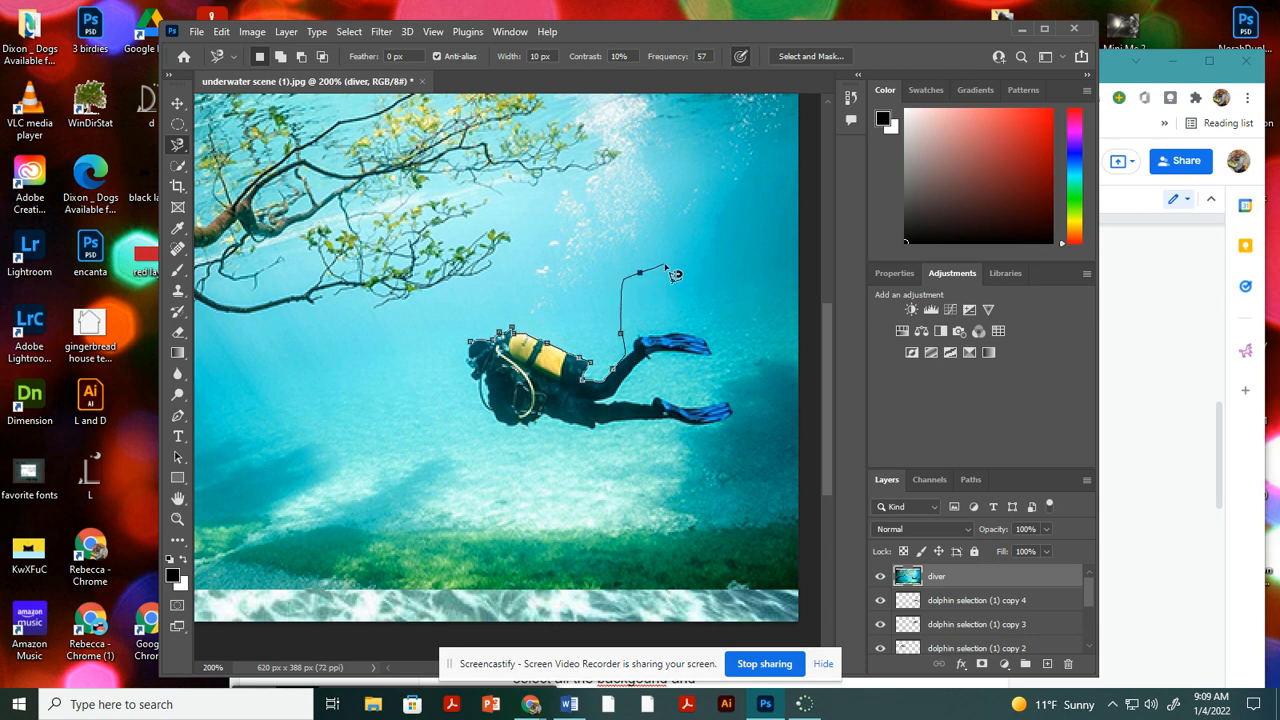
key(BackSpace)
key(BackSpace)
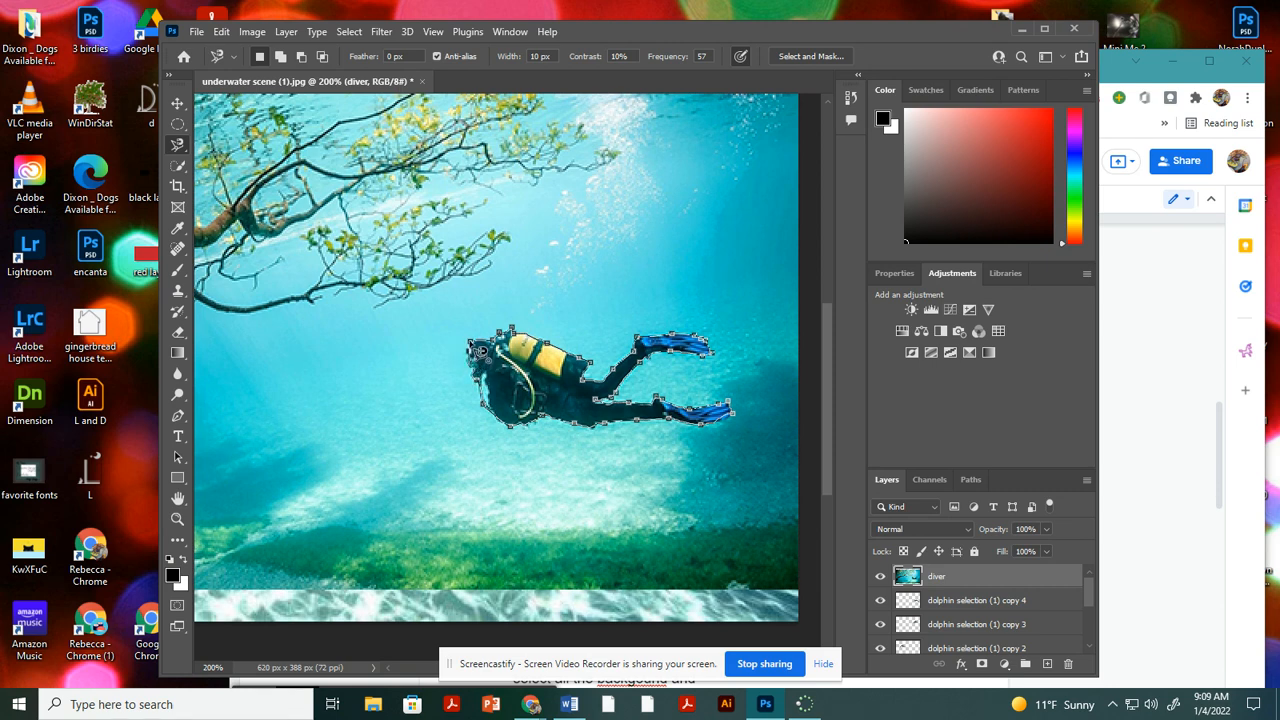
click(482, 350)
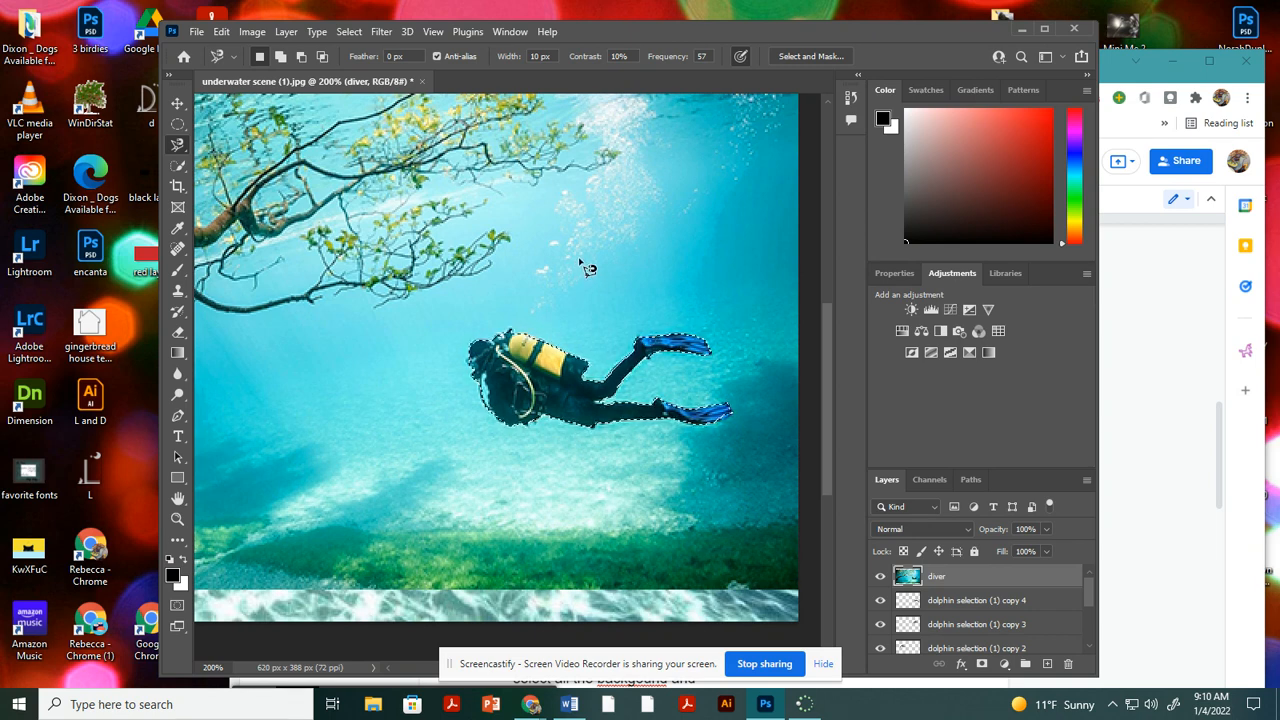
Invert the diver selection, delete the image's background around the diver and deselect.
key(ctrl+minus)
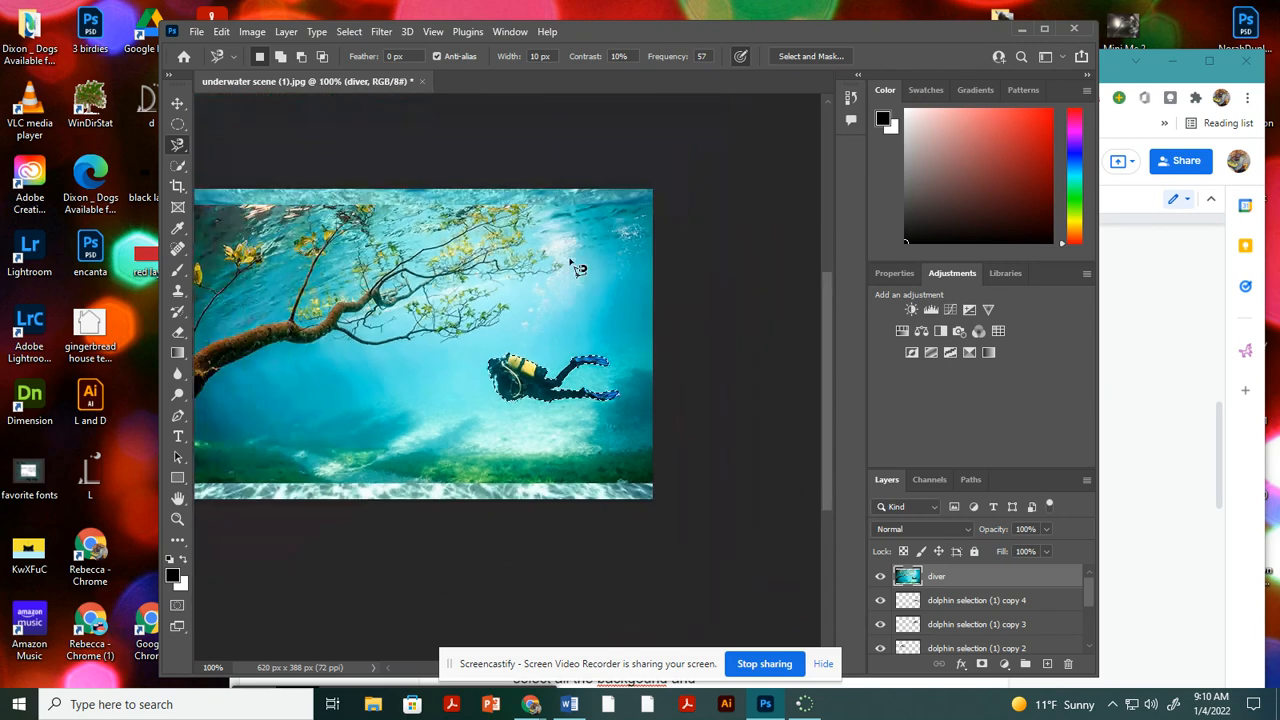
drag(327, 319, 440, 303)
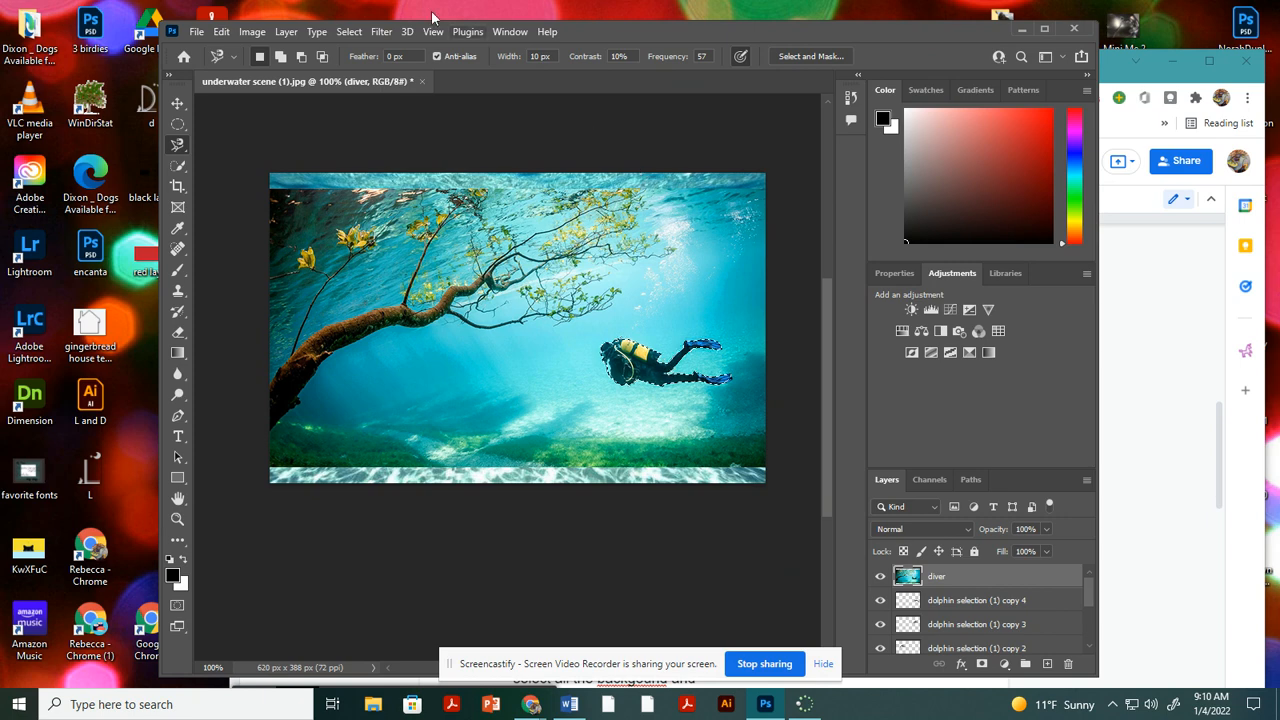
click(350, 32)
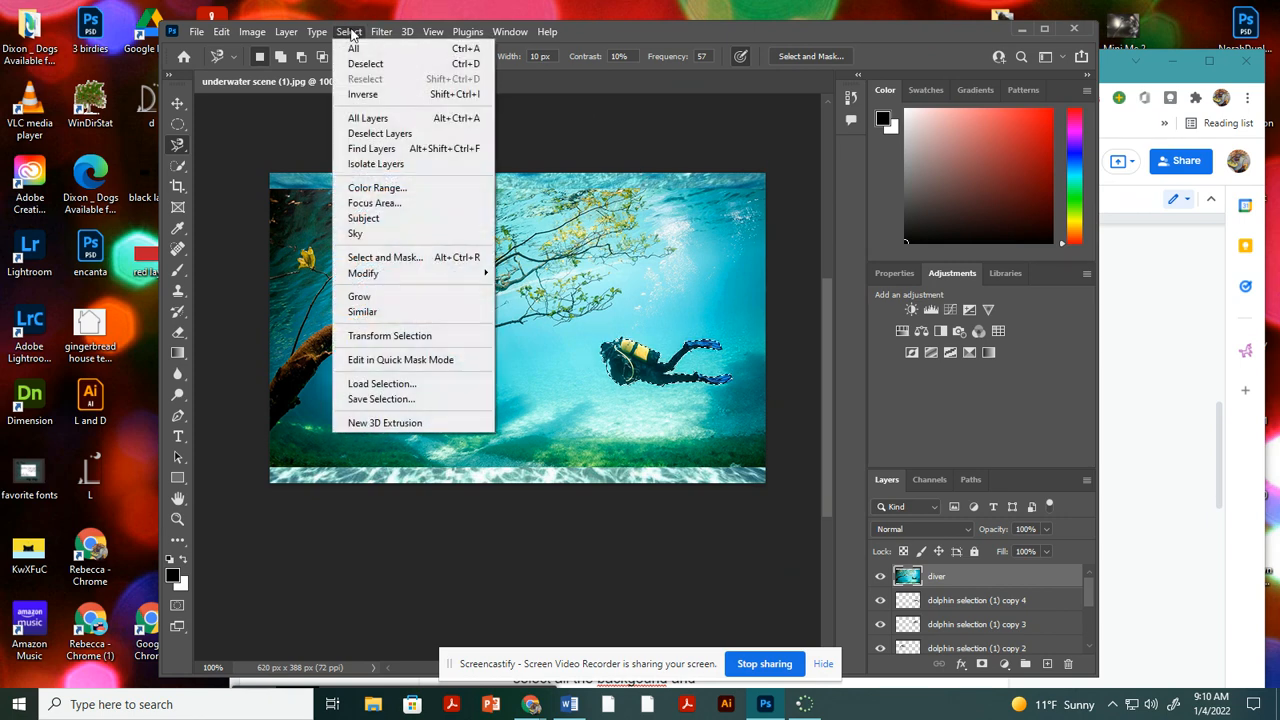
click(362, 94)
key(Delete)
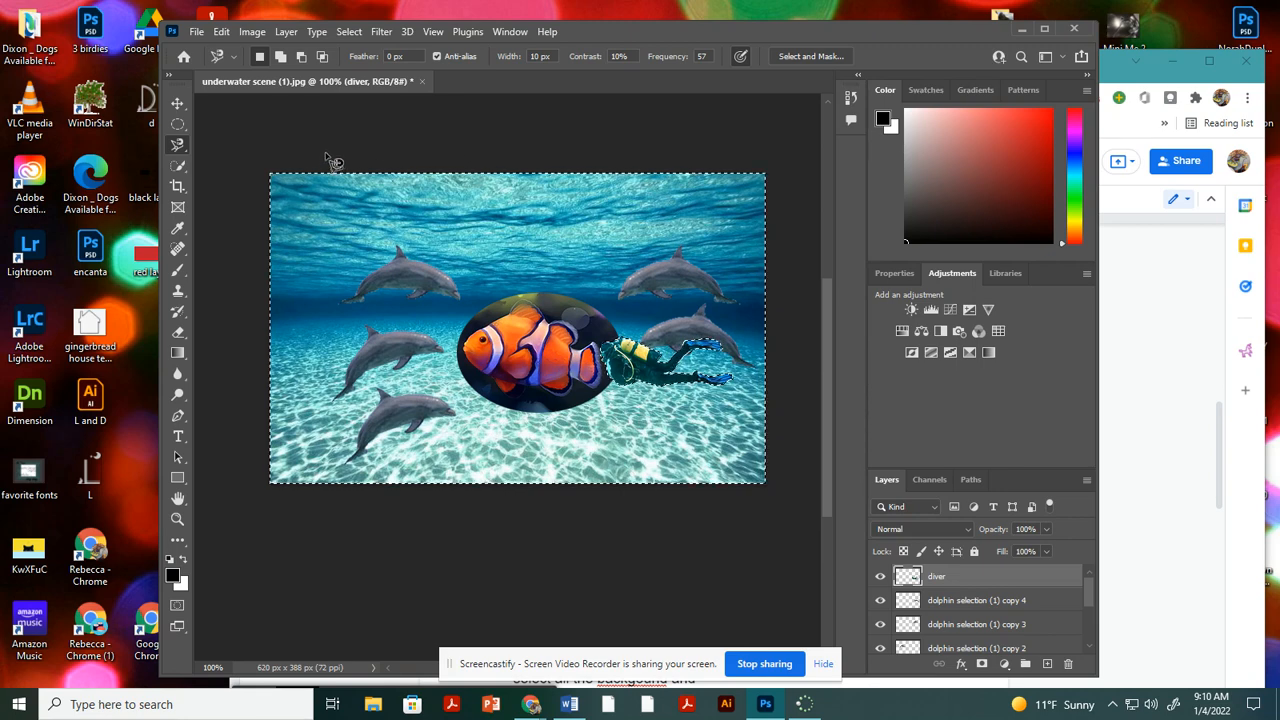
key(ctrl+d)
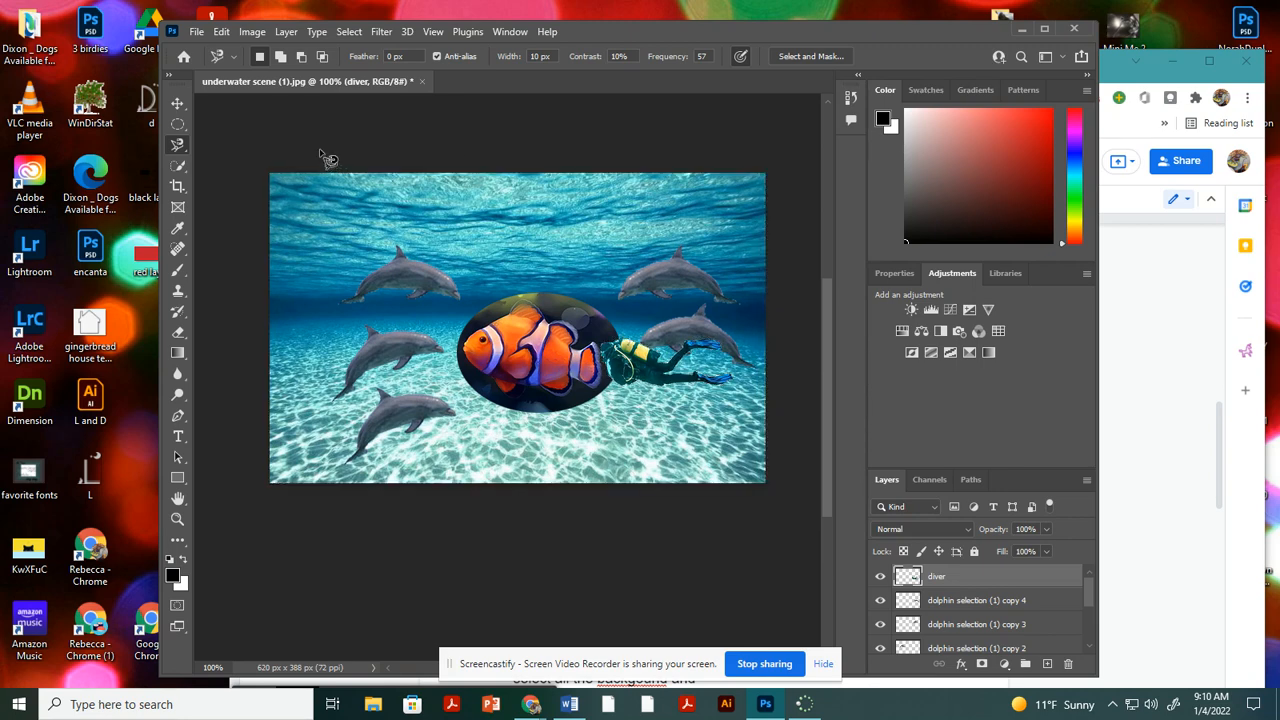
Move the diver down clear of the clown fish and set its brightness to -12 and contrast to 21.
click(178, 101)
drag(636, 385, 645, 425)
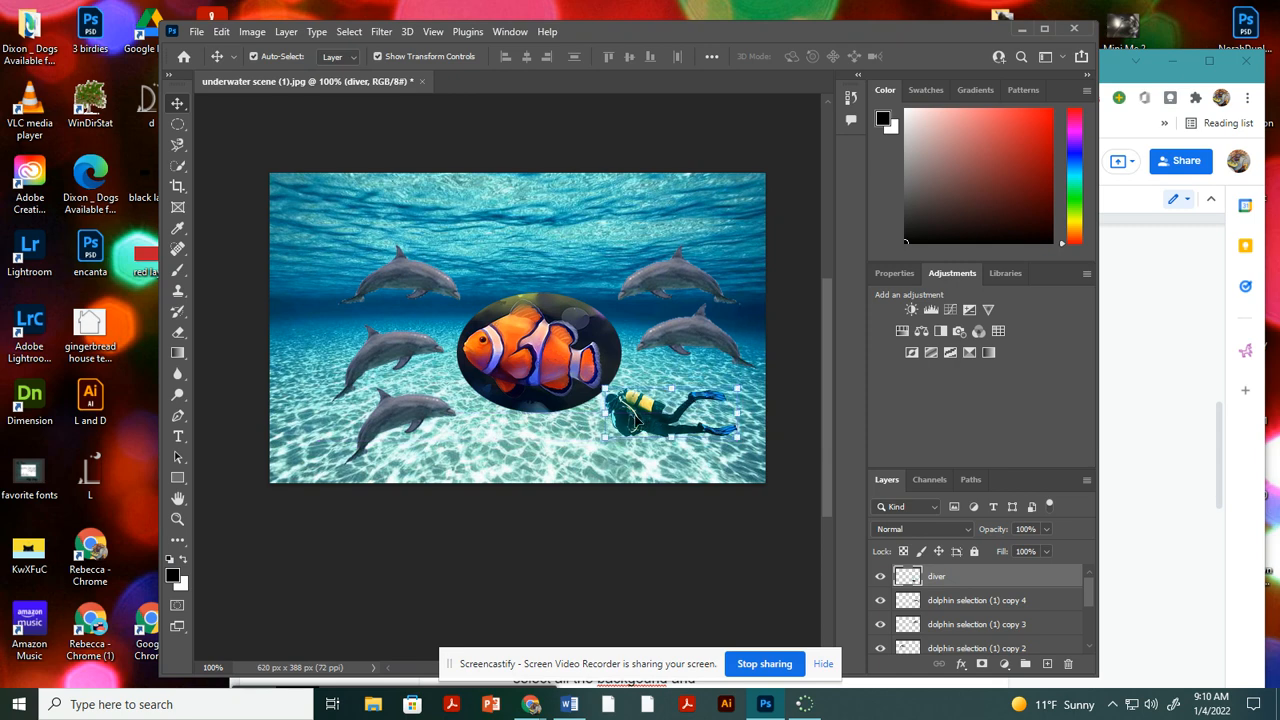
click(252, 33)
mouse_move(255, 72)
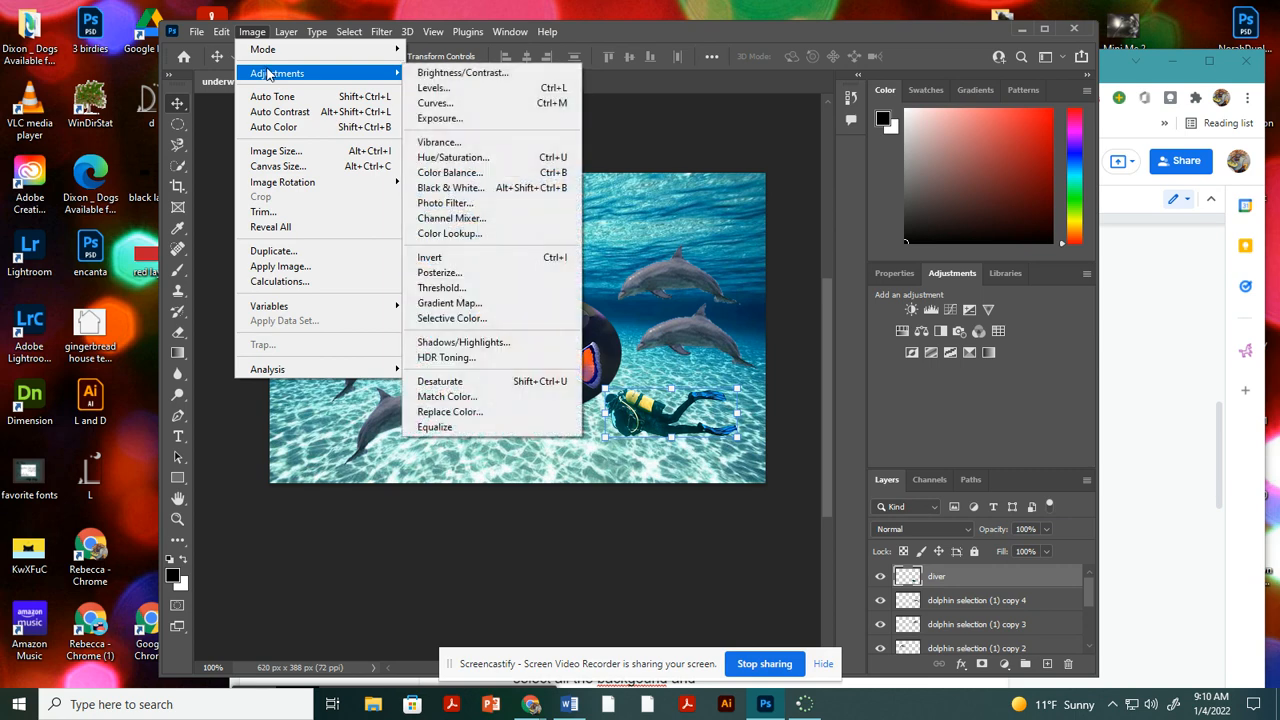
click(455, 73)
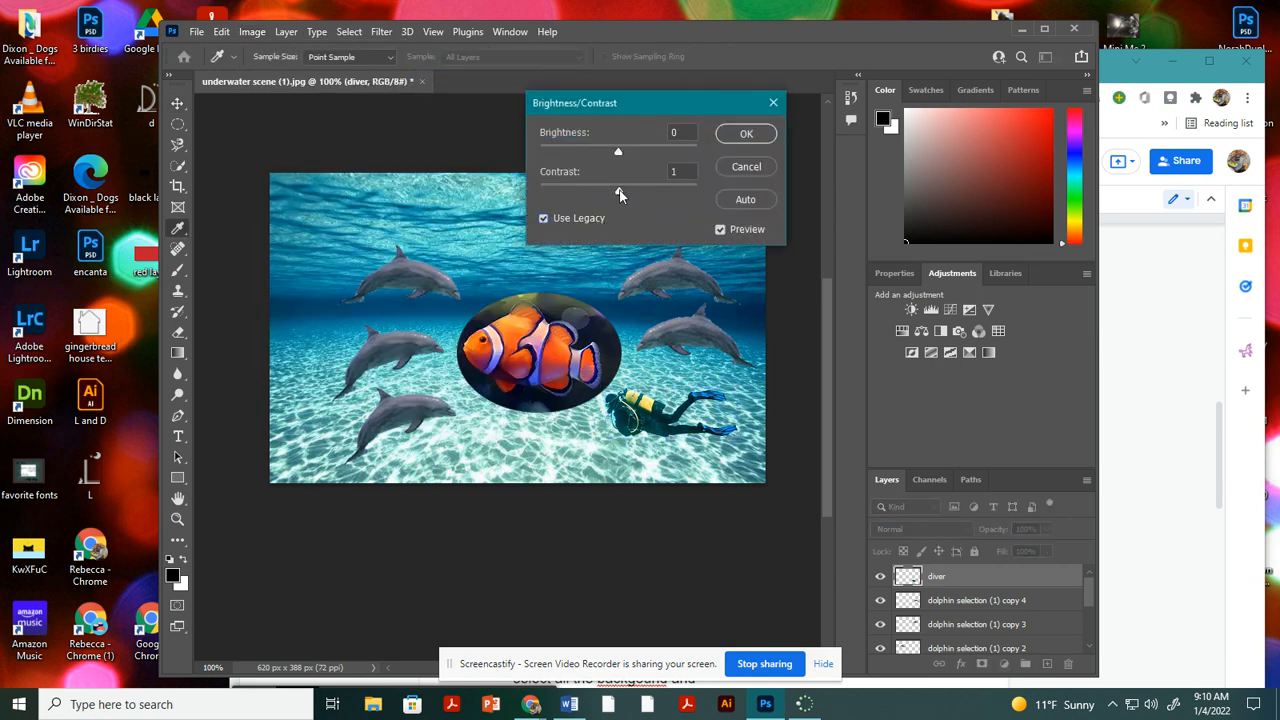
drag(629, 190, 608, 154)
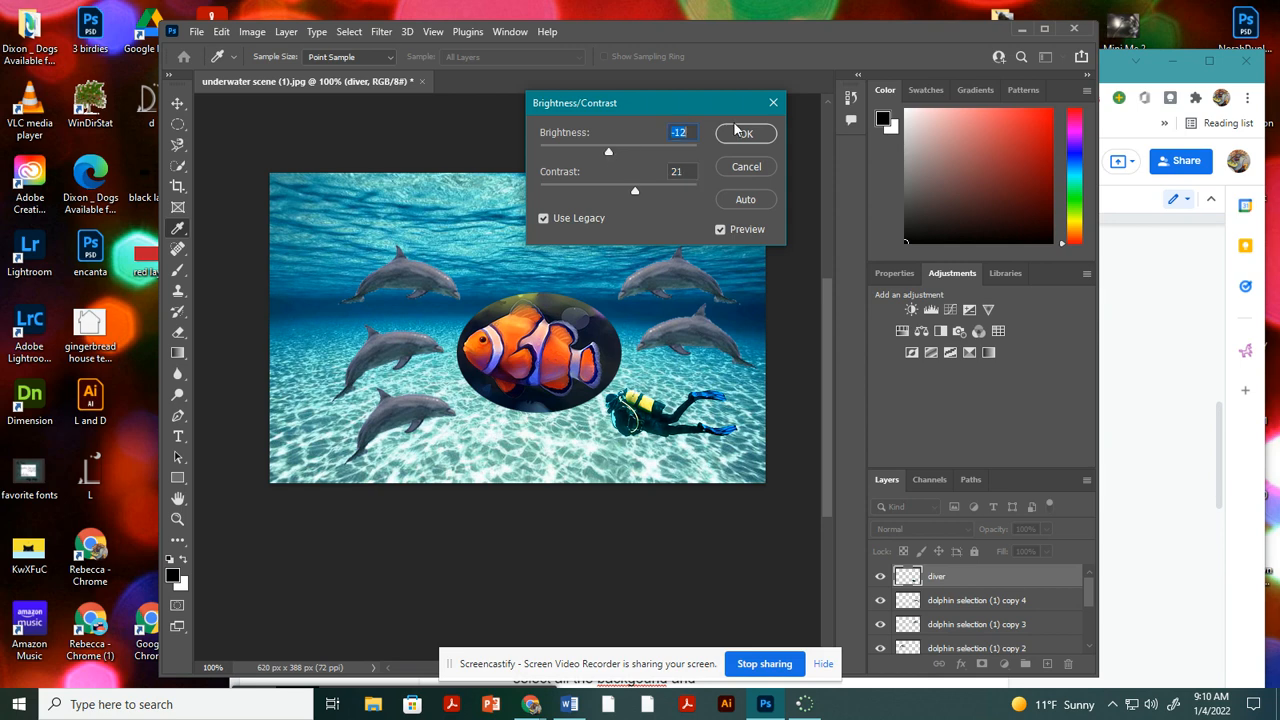
click(747, 136)
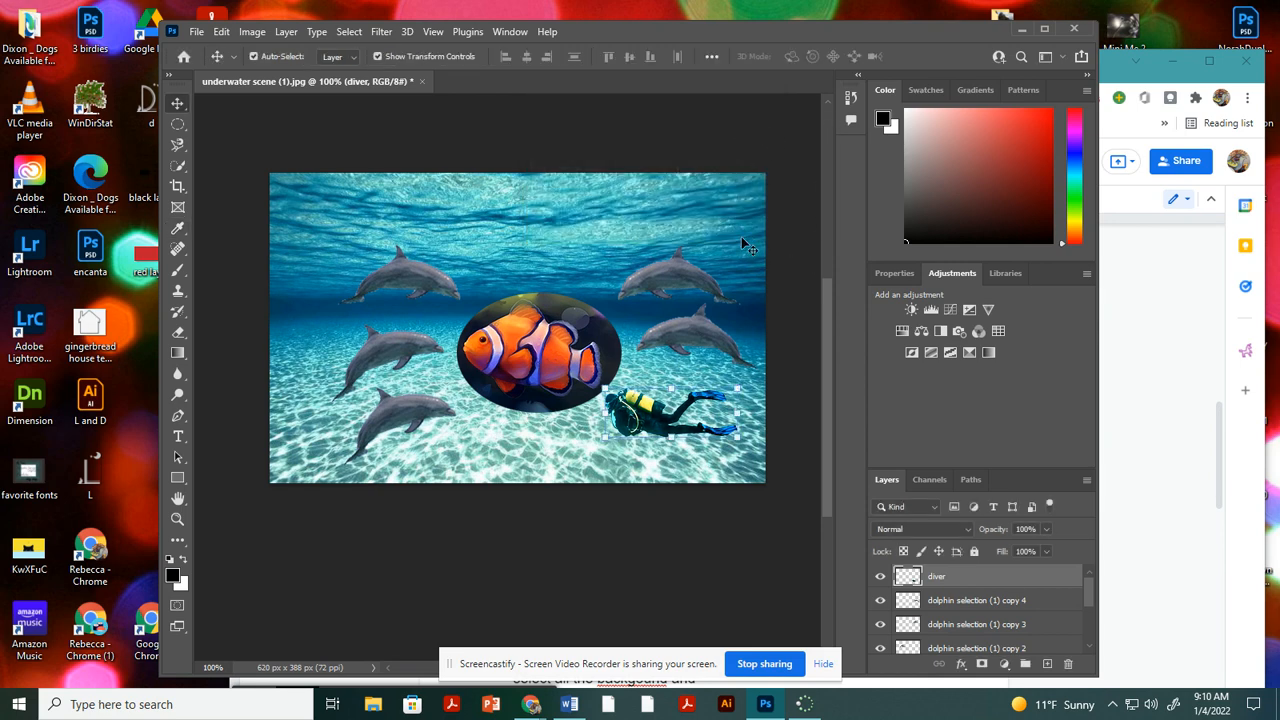
Move the diver to the upper-right part of the scene above the dolphins and flip it horizontally.
drag(650, 422, 662, 424)
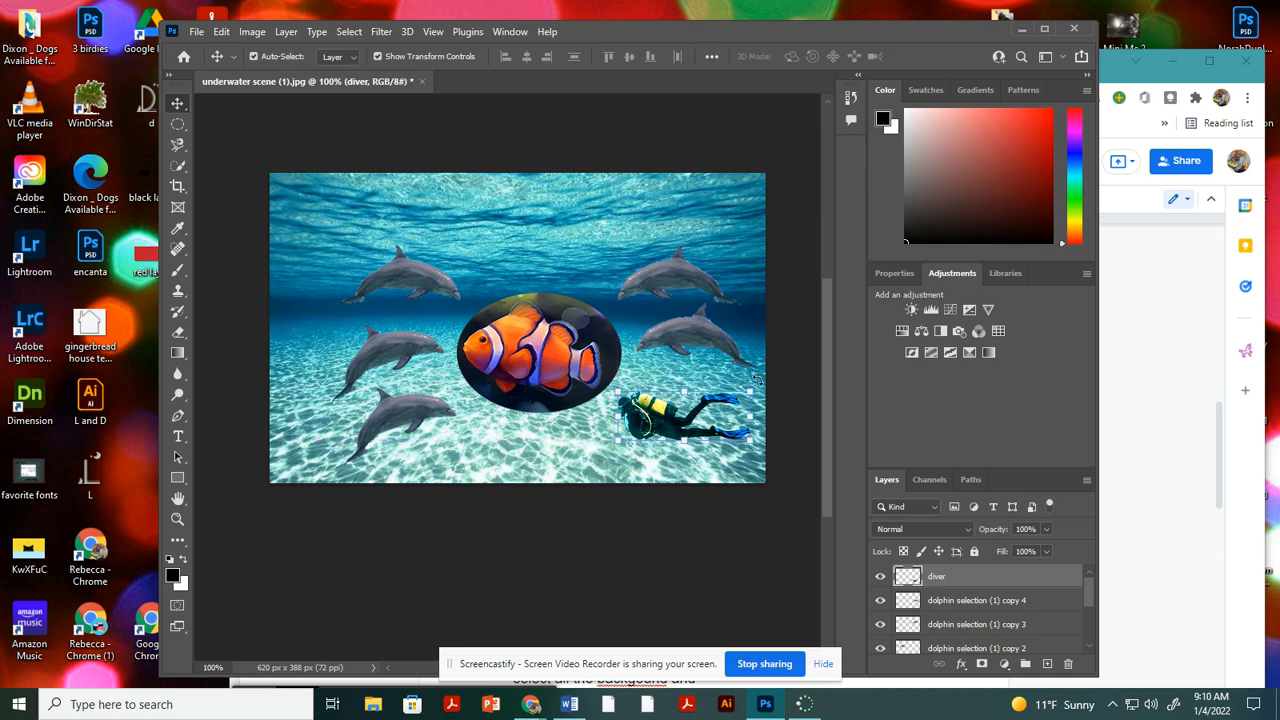
drag(675, 423, 671, 214)
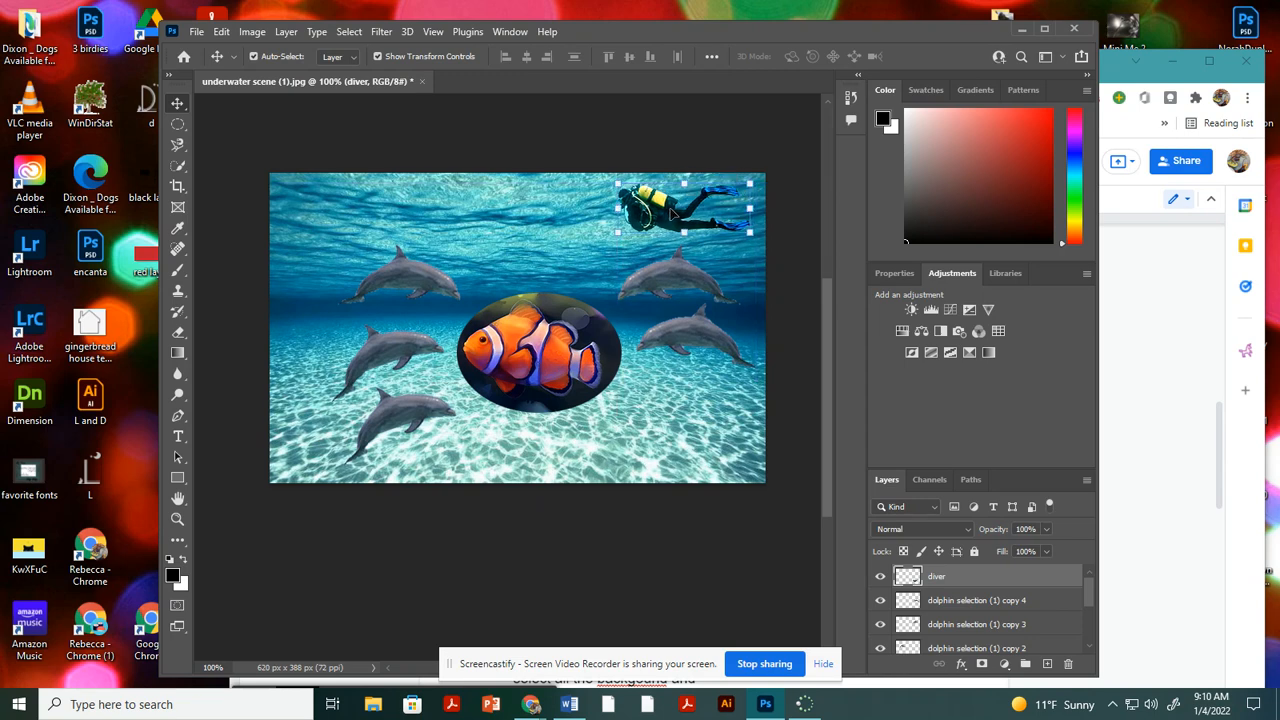
click(226, 30)
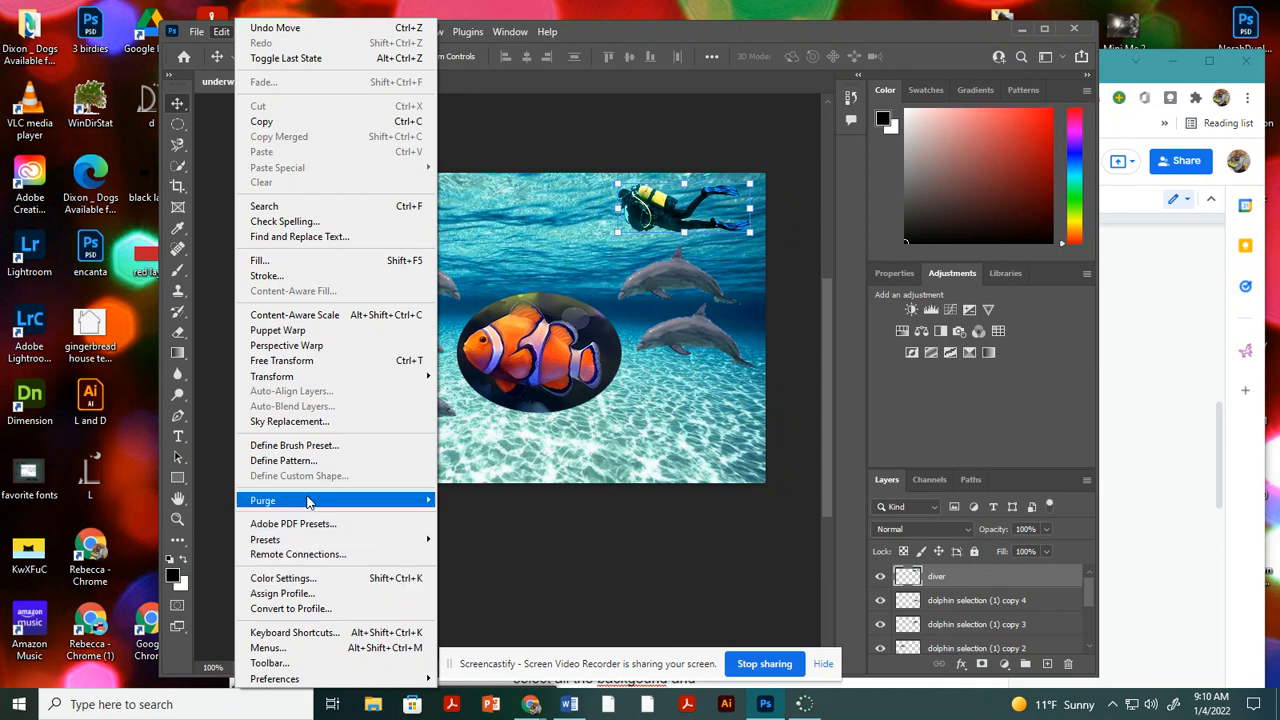
mouse_move(308, 502)
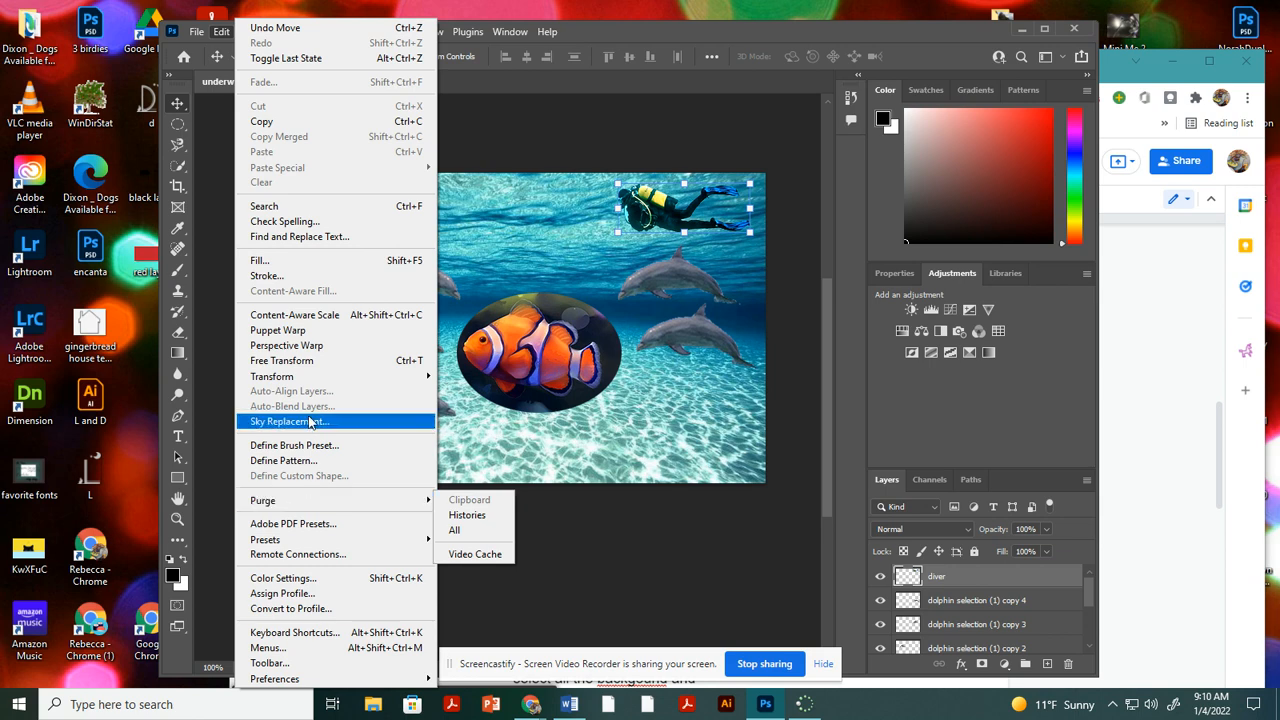
mouse_move(310, 378)
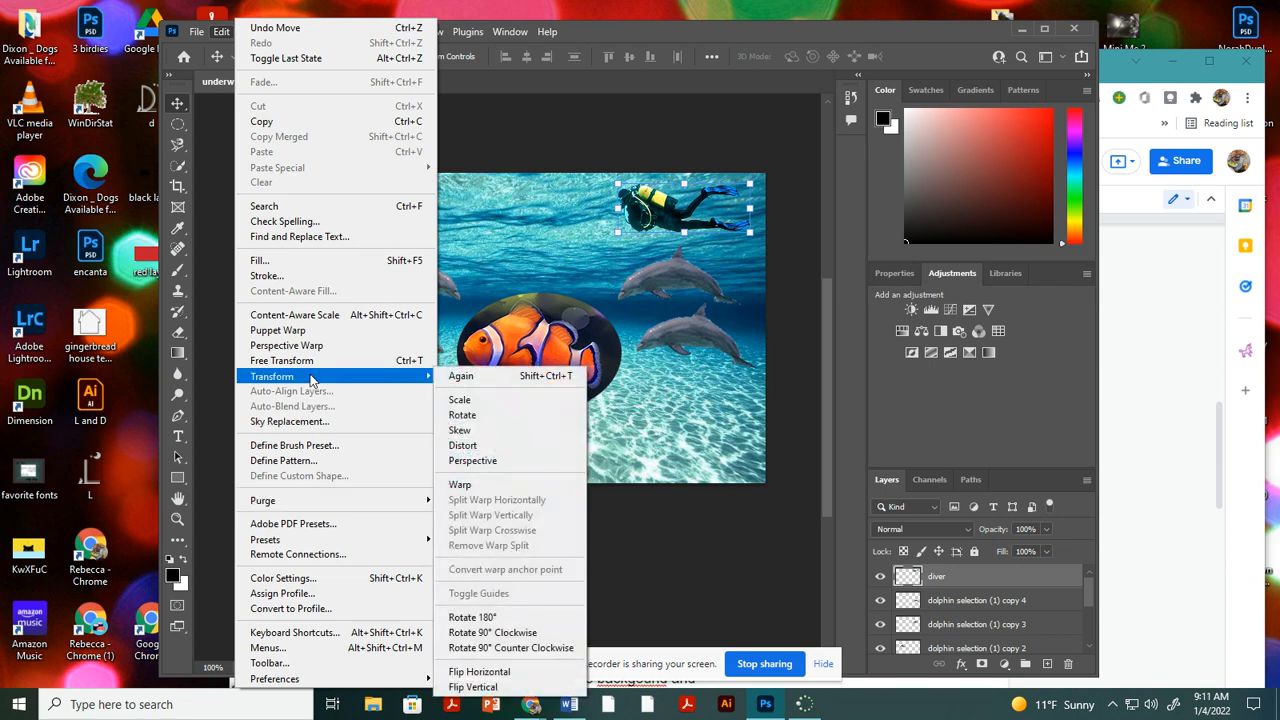
click(486, 673)
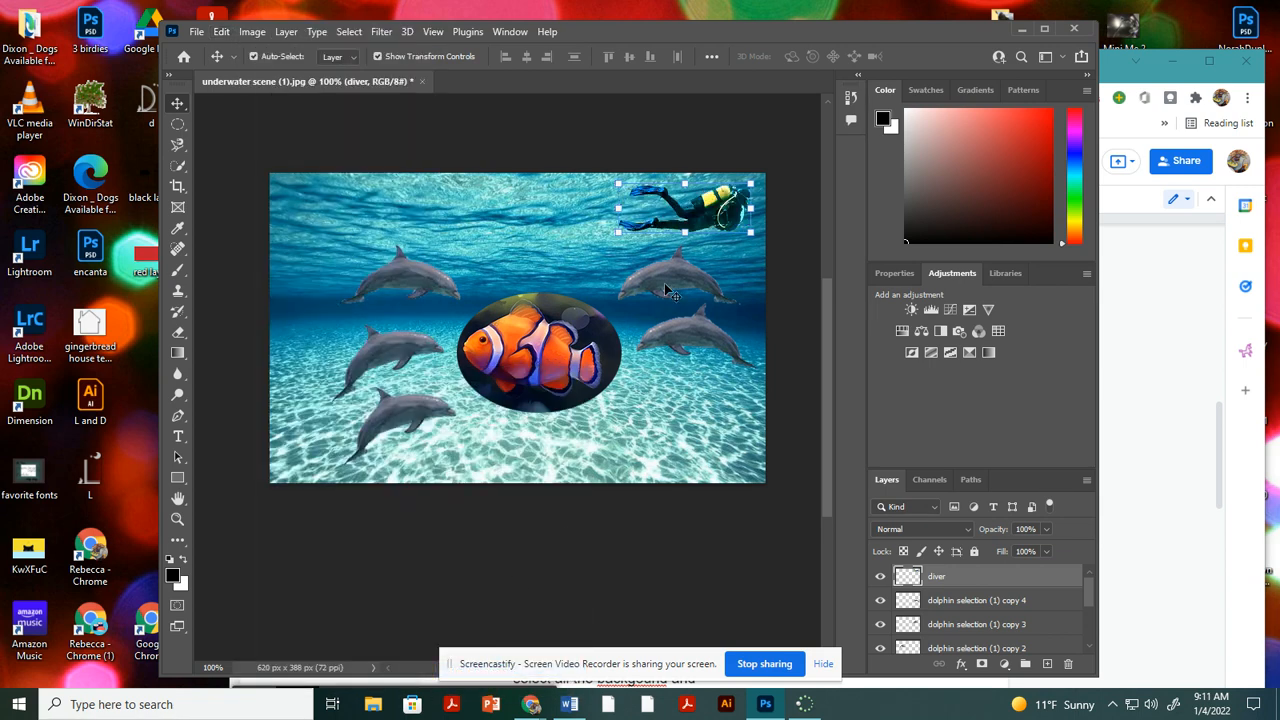
Move the diver to the scene's upper-left corner, rotate it about 17° clockwise and enlarge it to about 107%.
drag(731, 217, 401, 243)
drag(408, 193, 395, 215)
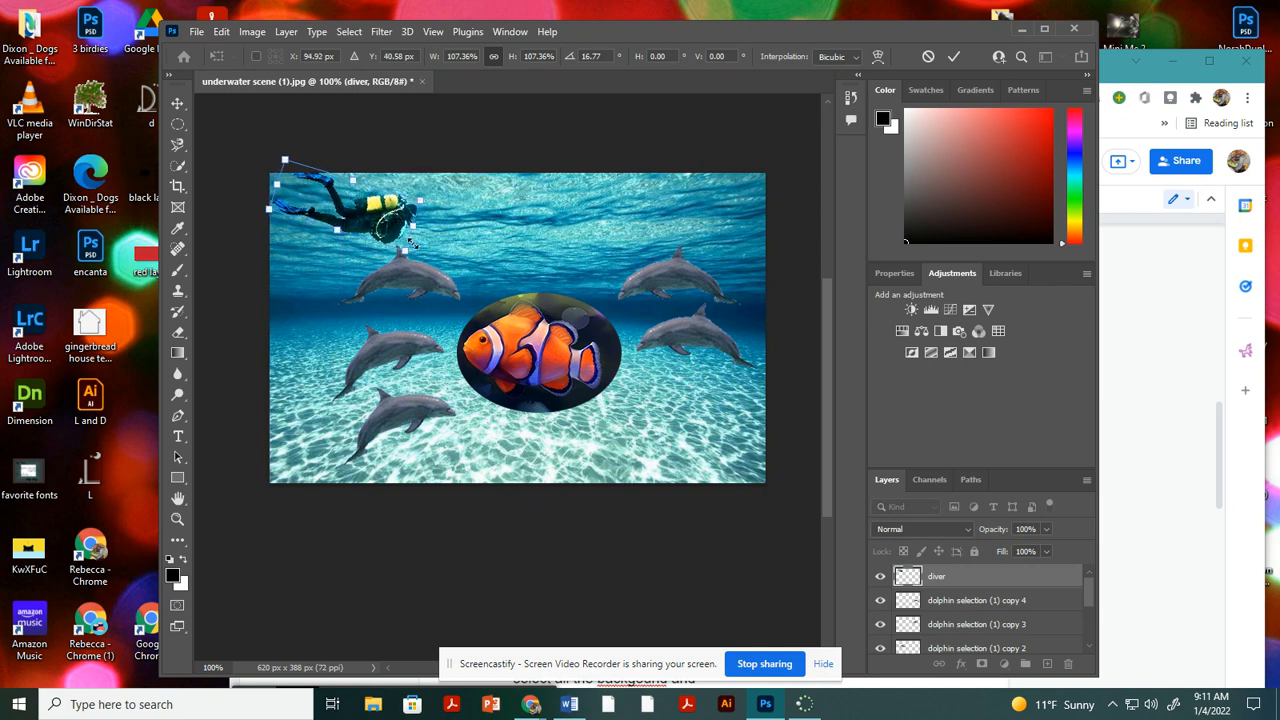
key(Return)
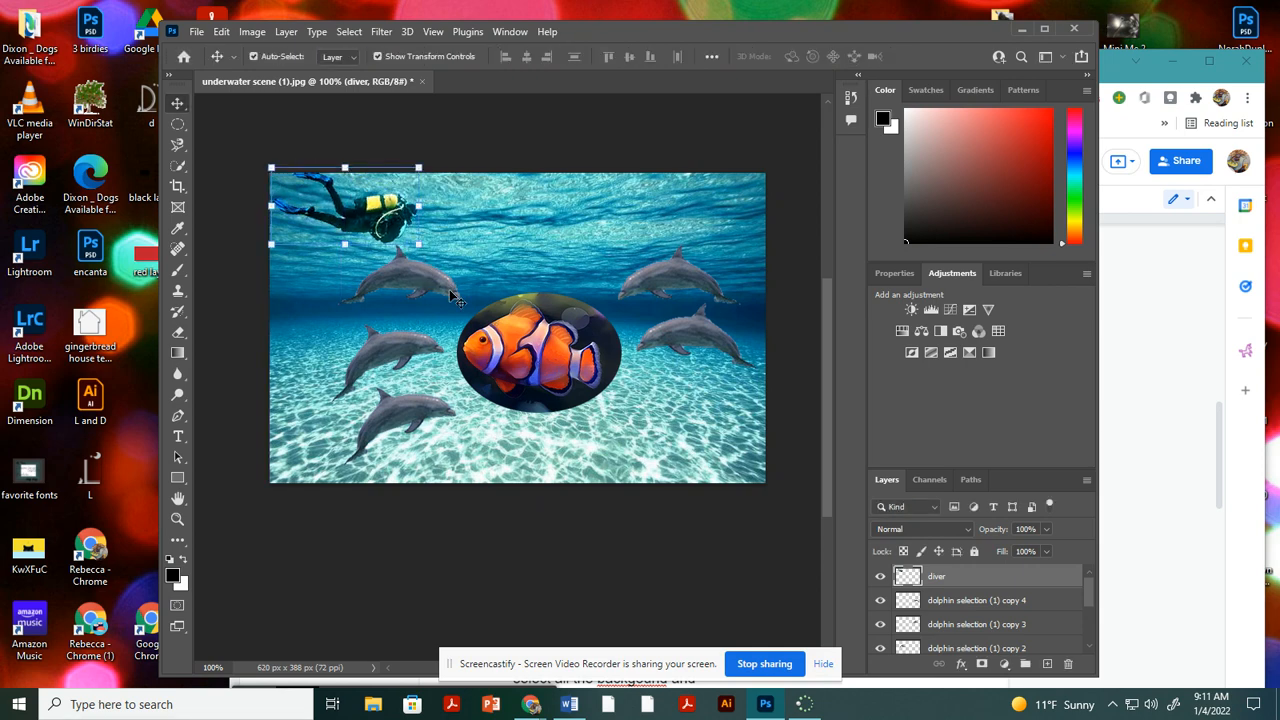
Space out the three dolphins left of the clown fish, shift the upper-right dolphin up and left, and deselect all layers.
drag(449, 289, 412, 300)
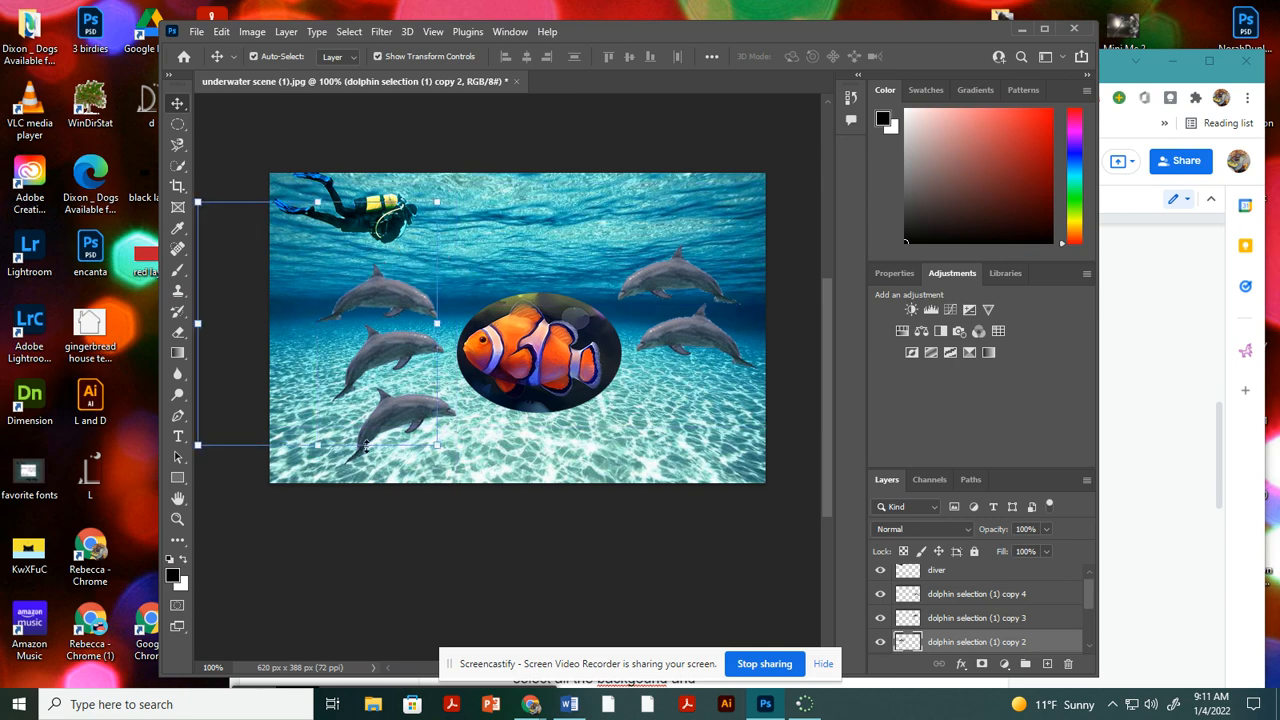
click(360, 385)
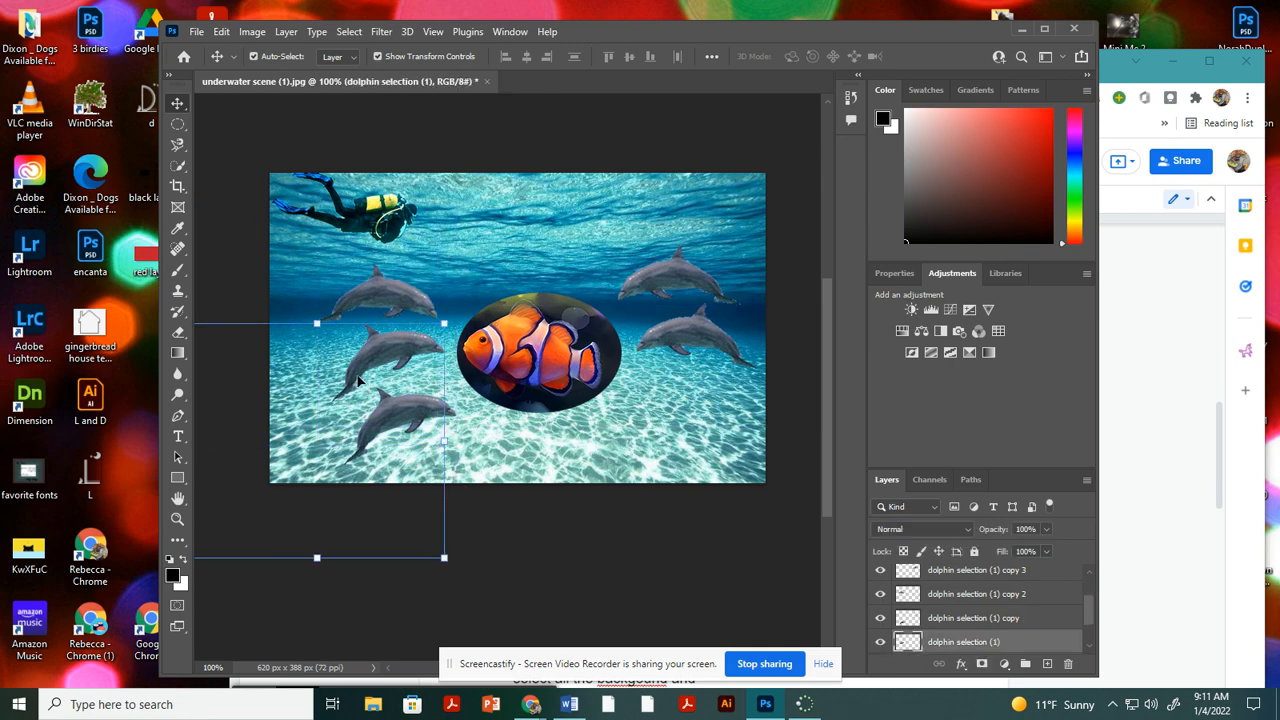
drag(360, 385, 407, 428)
click(380, 425)
drag(668, 276, 657, 262)
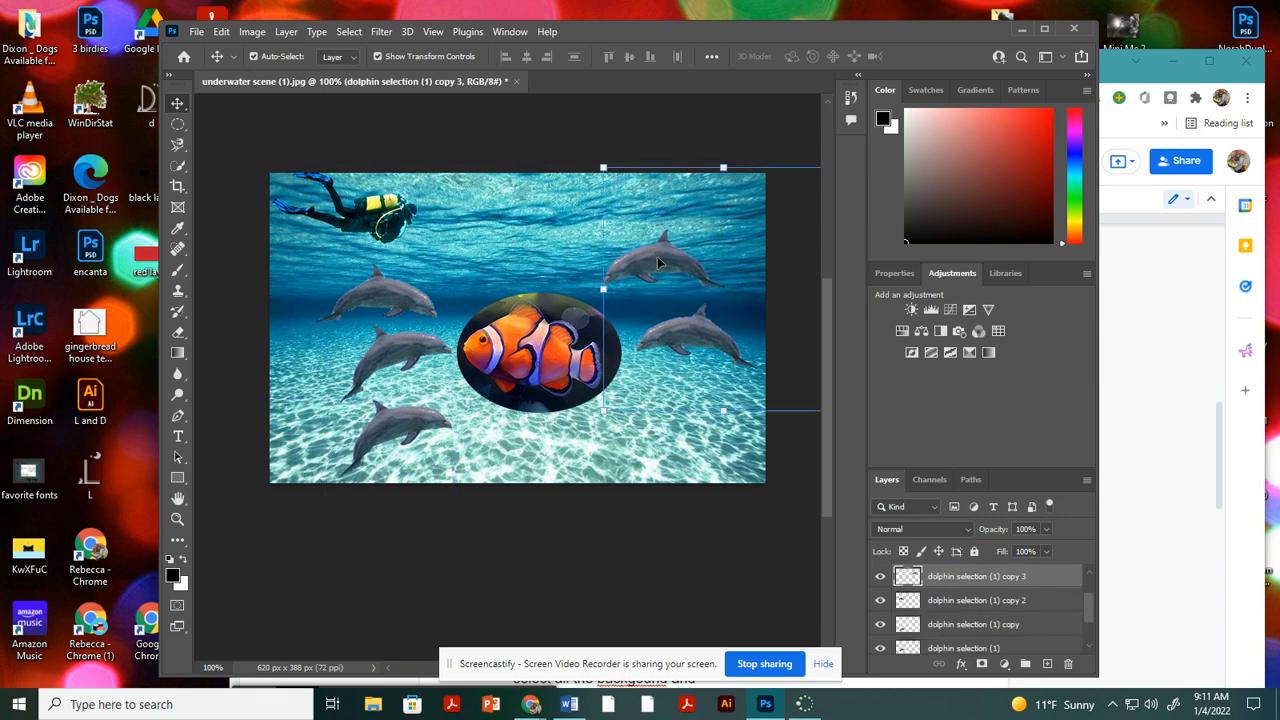
click(553, 455)
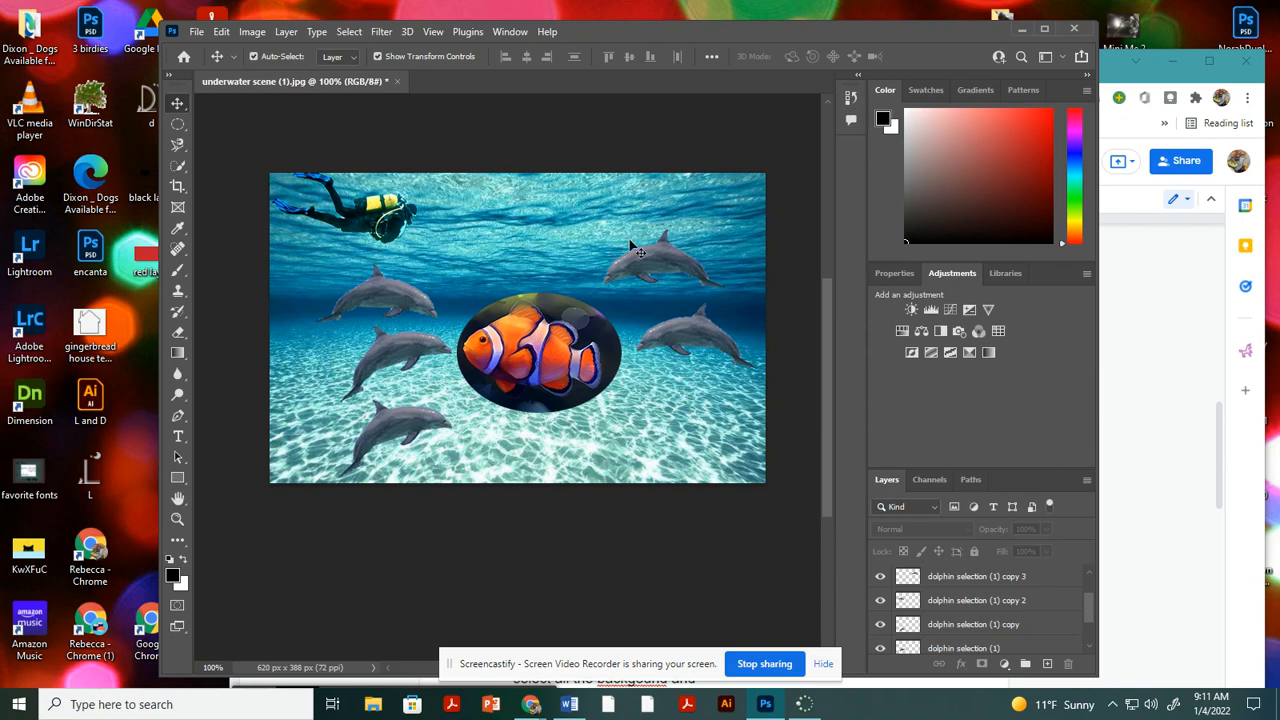
Save the composite as Photoshop file "underwater scene (1)" in the PhotoshopIntro Files folder on the Z: network drive, with maximized compatibility.
click(220, 31)
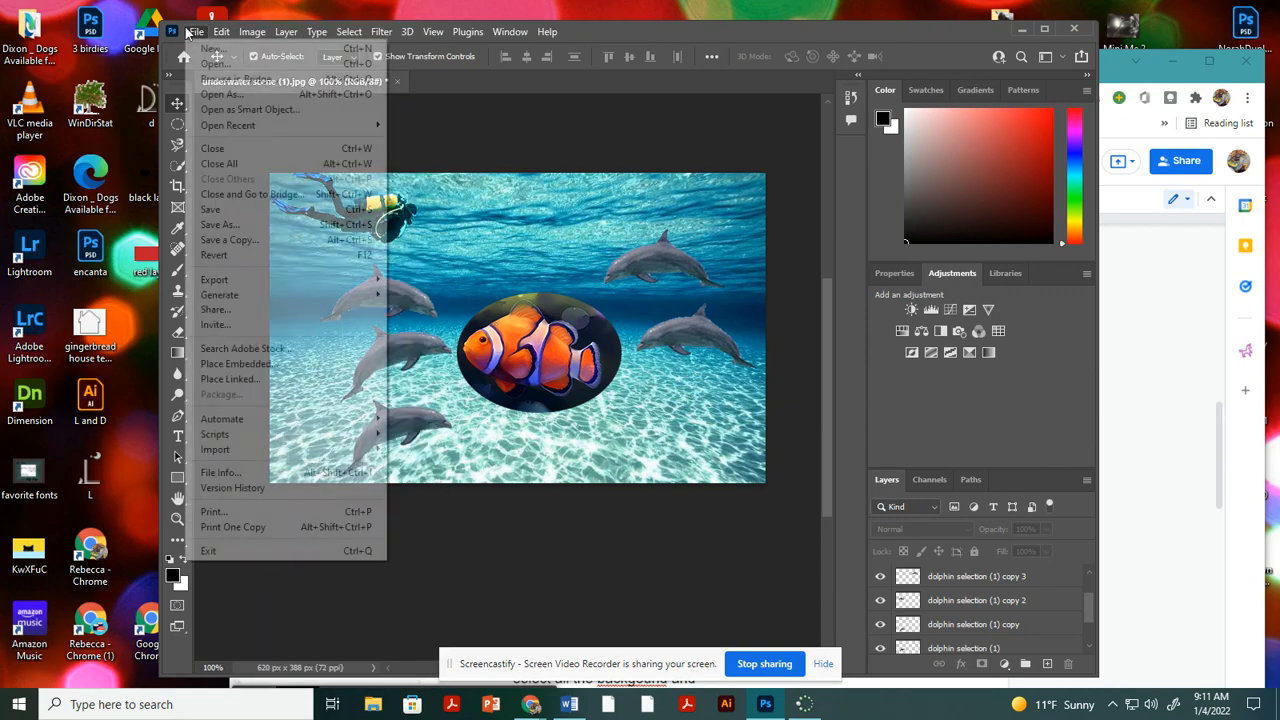
click(197, 31)
click(219, 225)
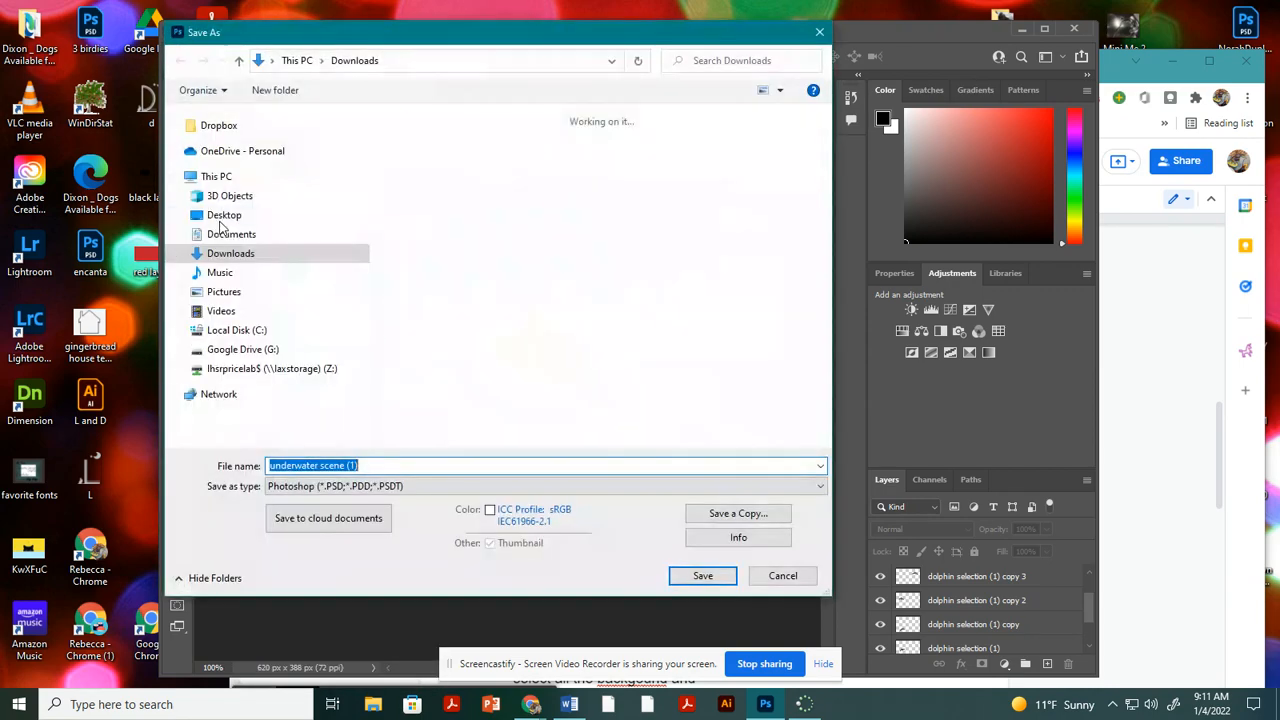
click(274, 368)
click(462, 188)
double_click(462, 188)
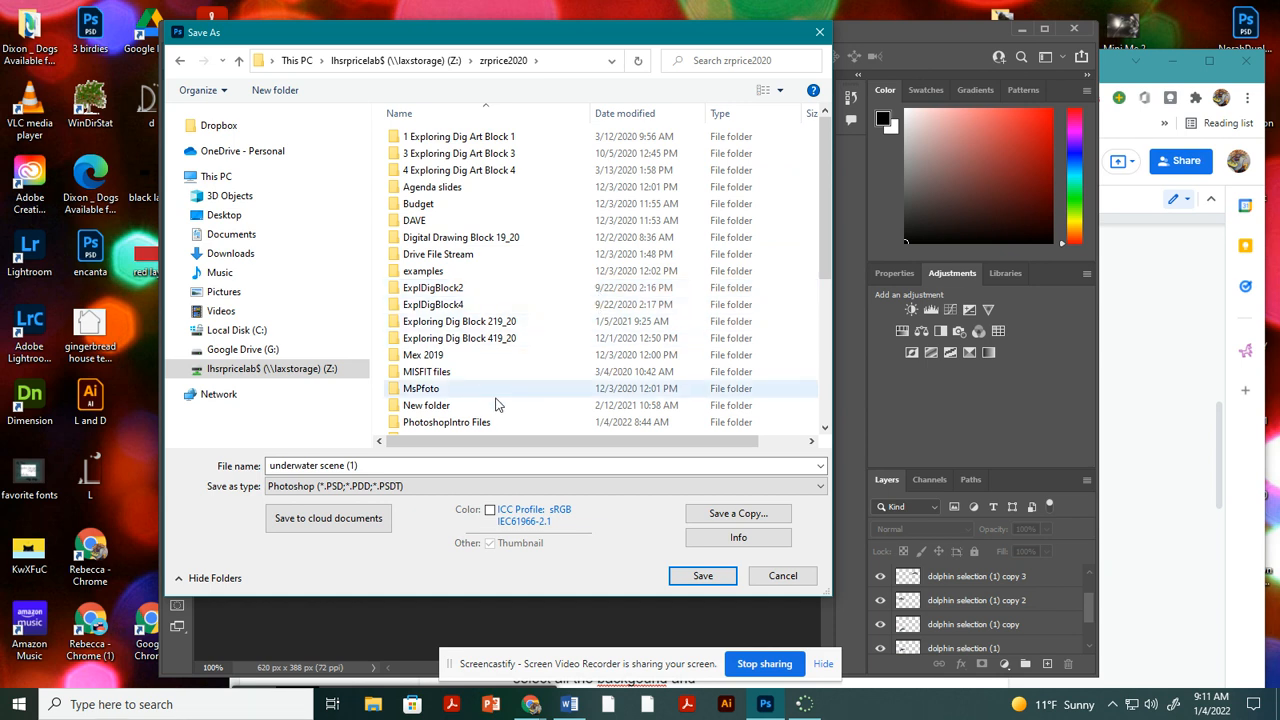
double_click(465, 422)
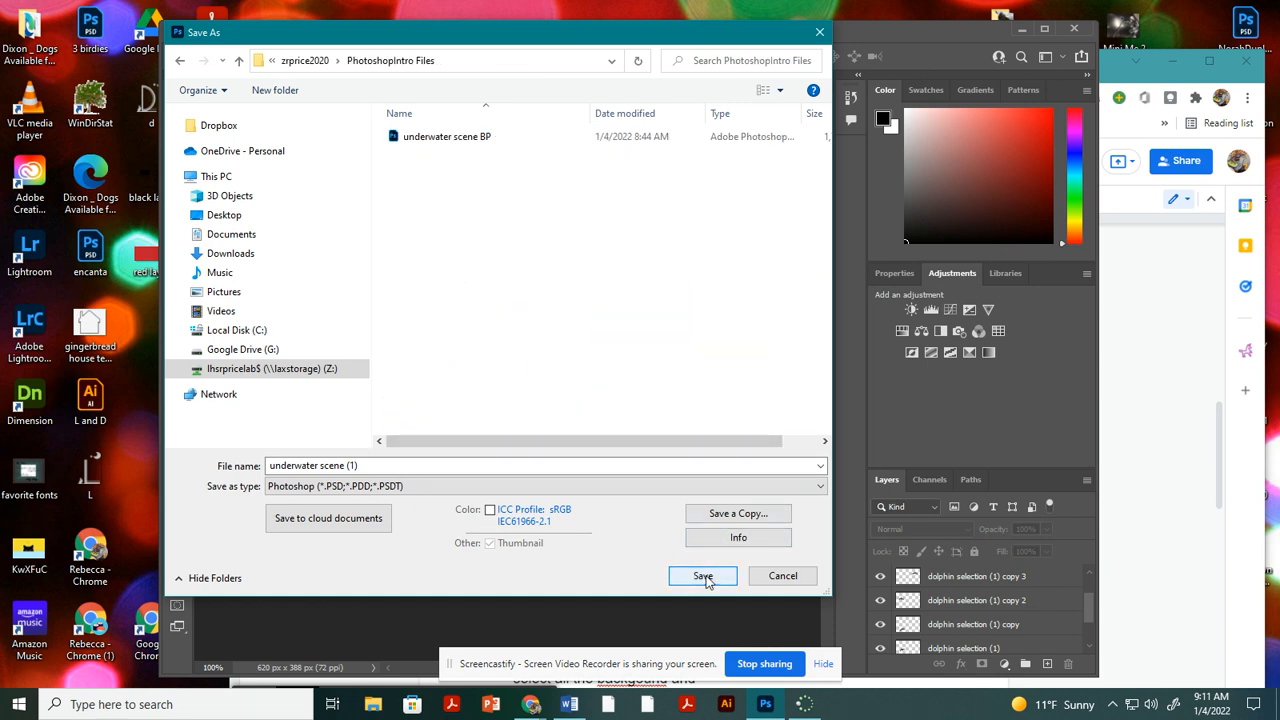
click(704, 577)
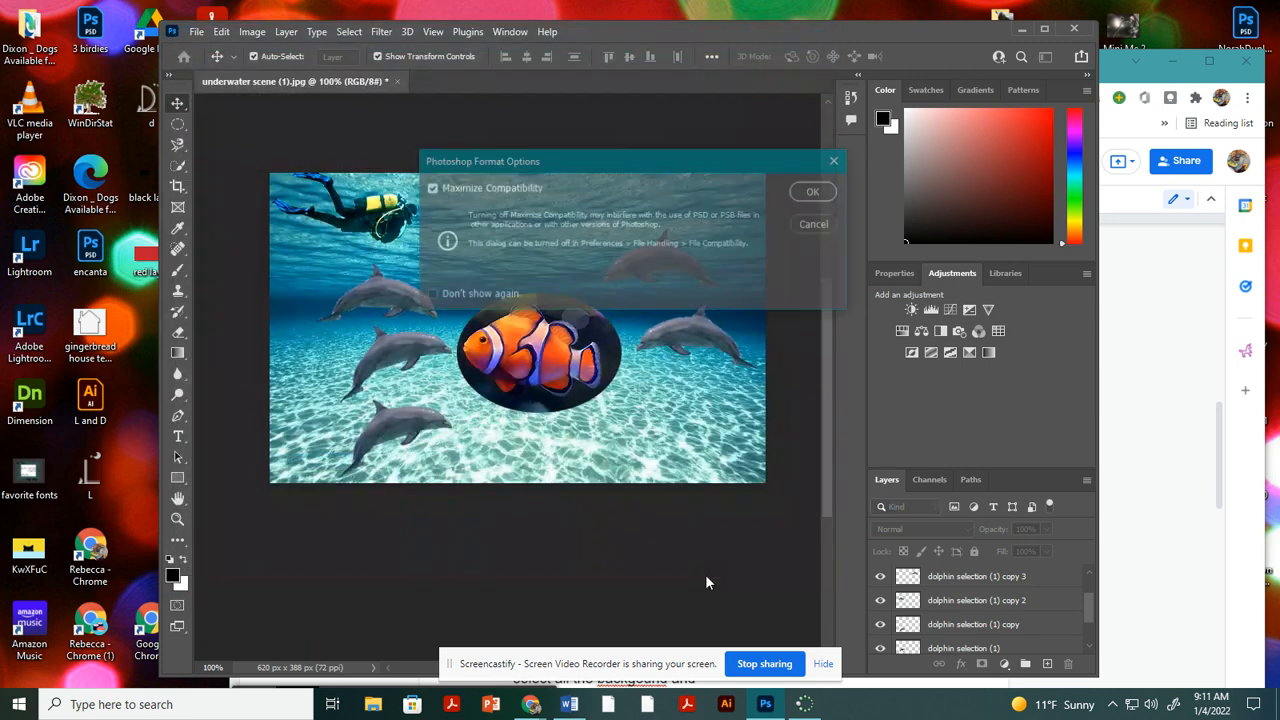
click(816, 192)
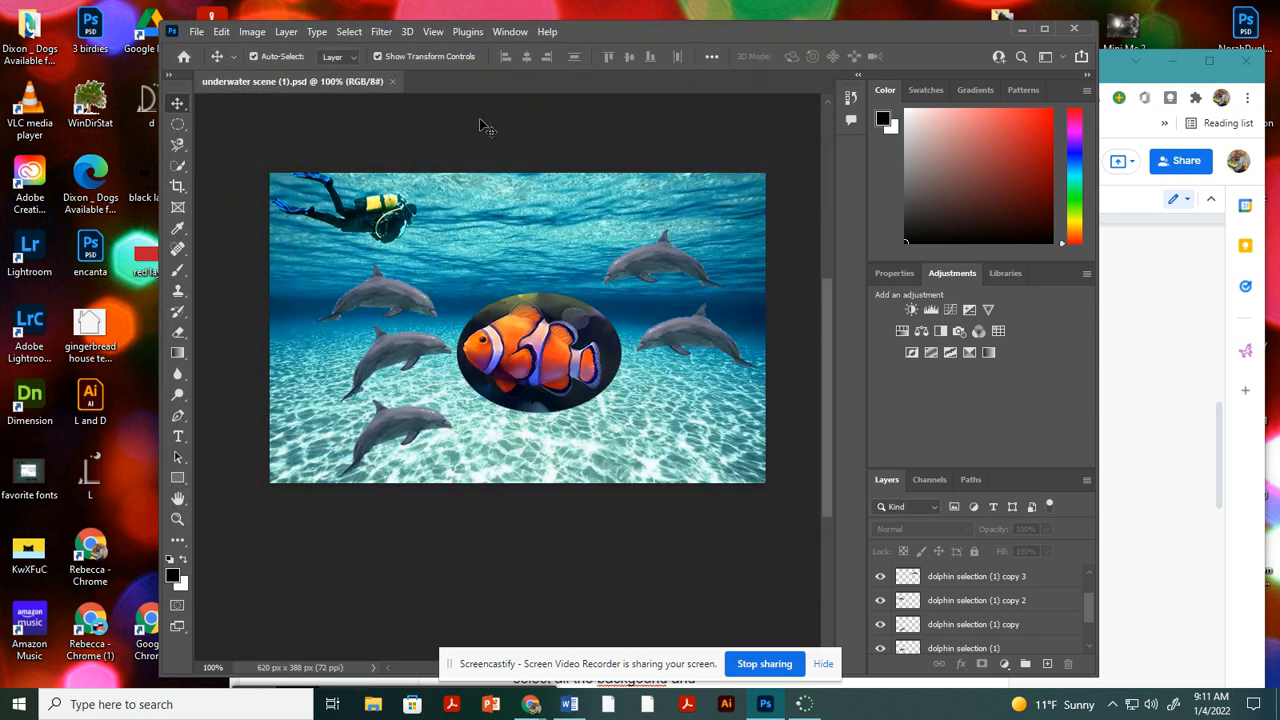
Save a JPEG copy named "underwater scene (1) copy" in the PhotoshopIntro Files folder at quality 7 (Medium), Baseline ("Standard").
click(196, 32)
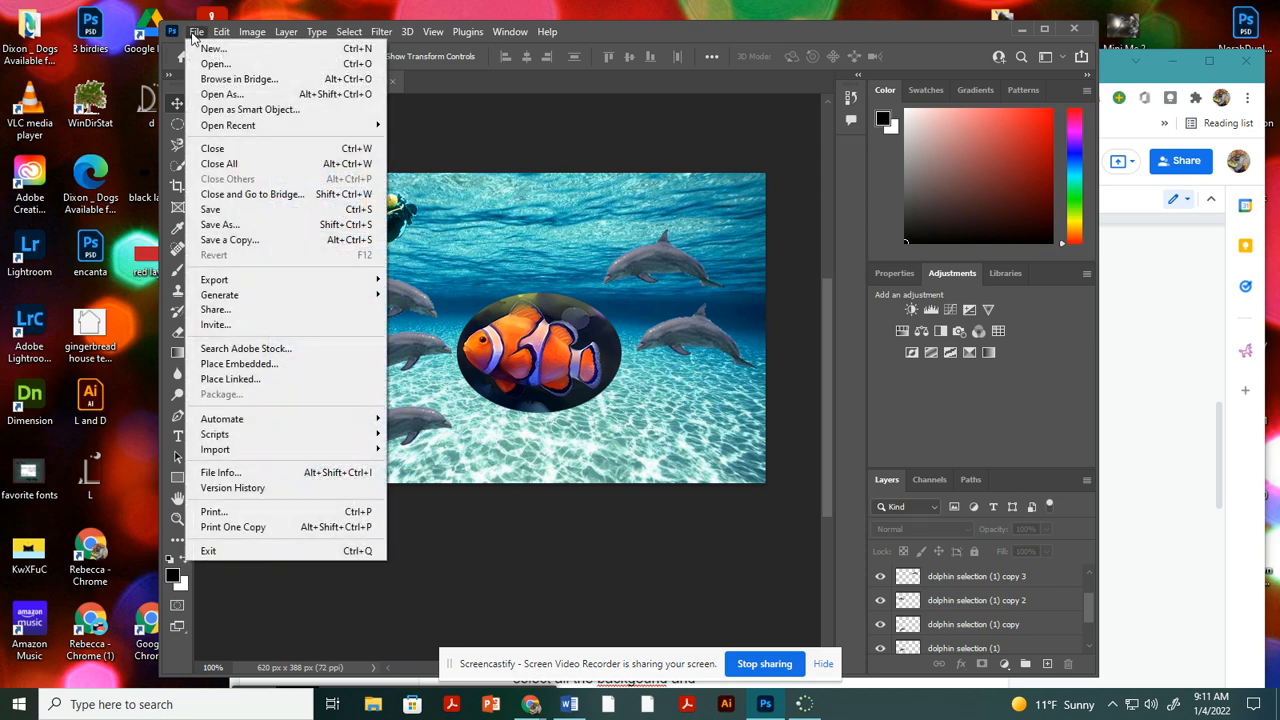
click(253, 239)
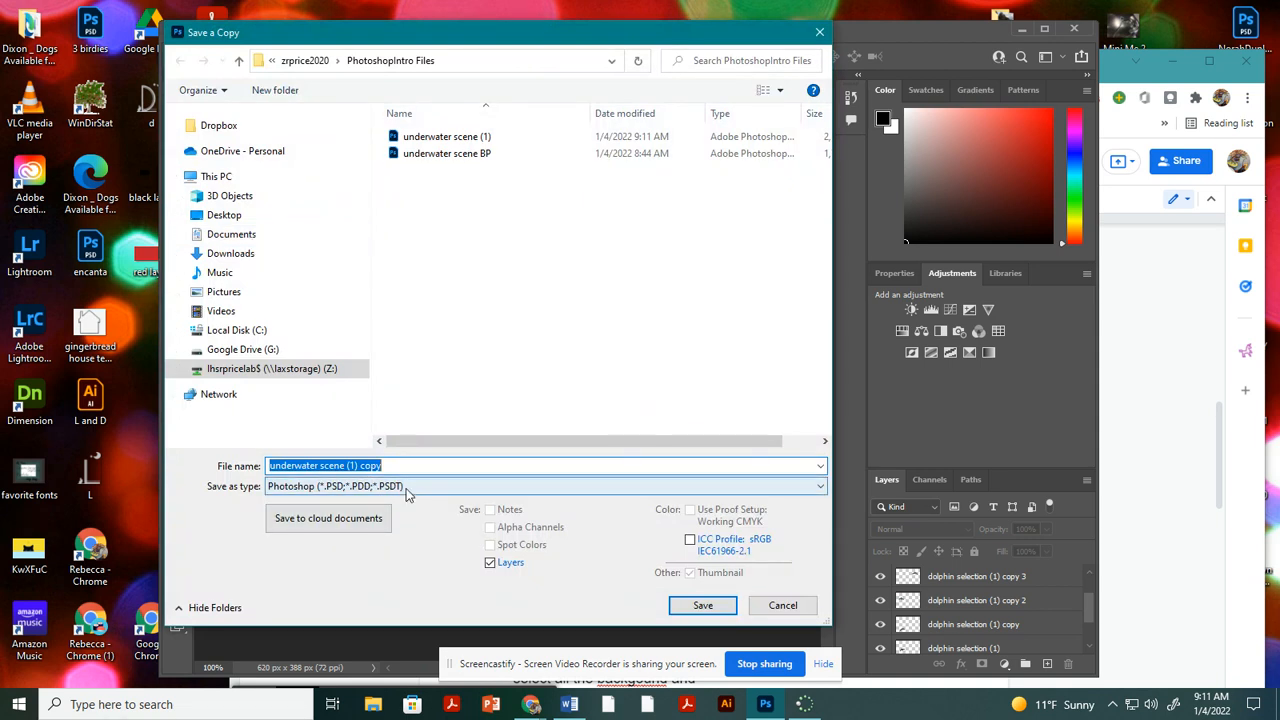
click(406, 488)
click(370, 330)
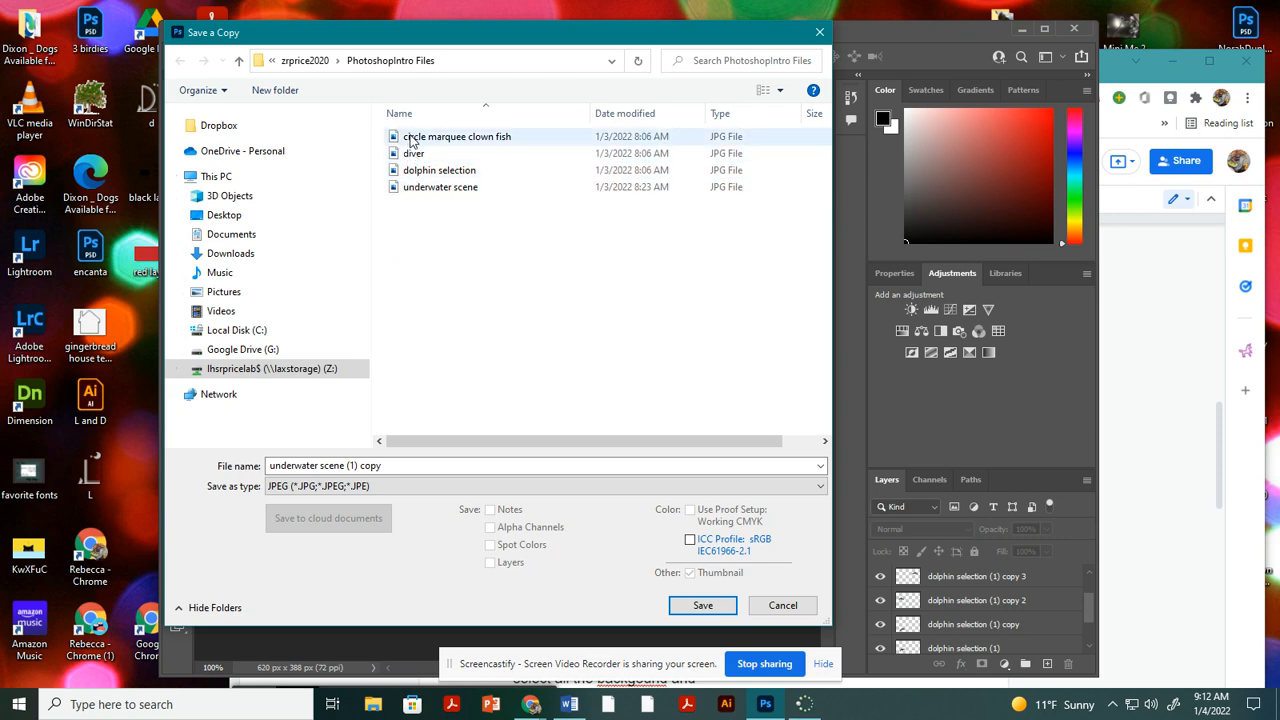
click(703, 606)
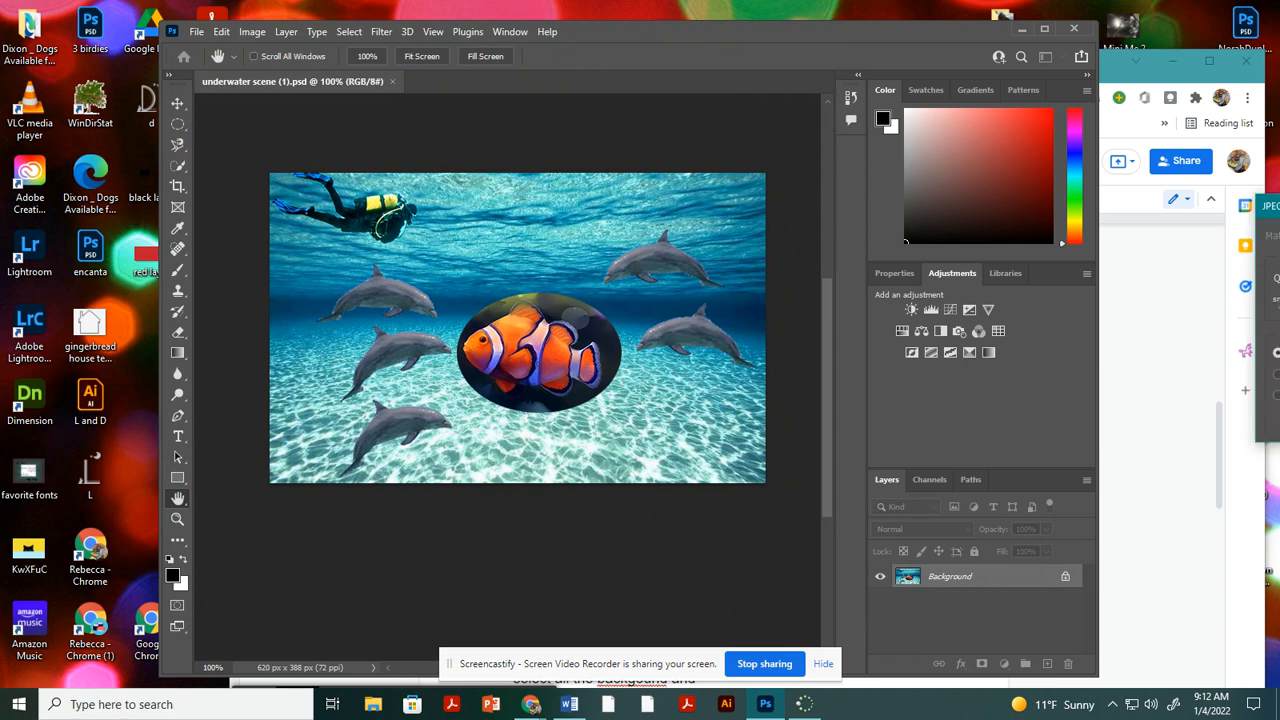
drag(524, 305, 493, 311)
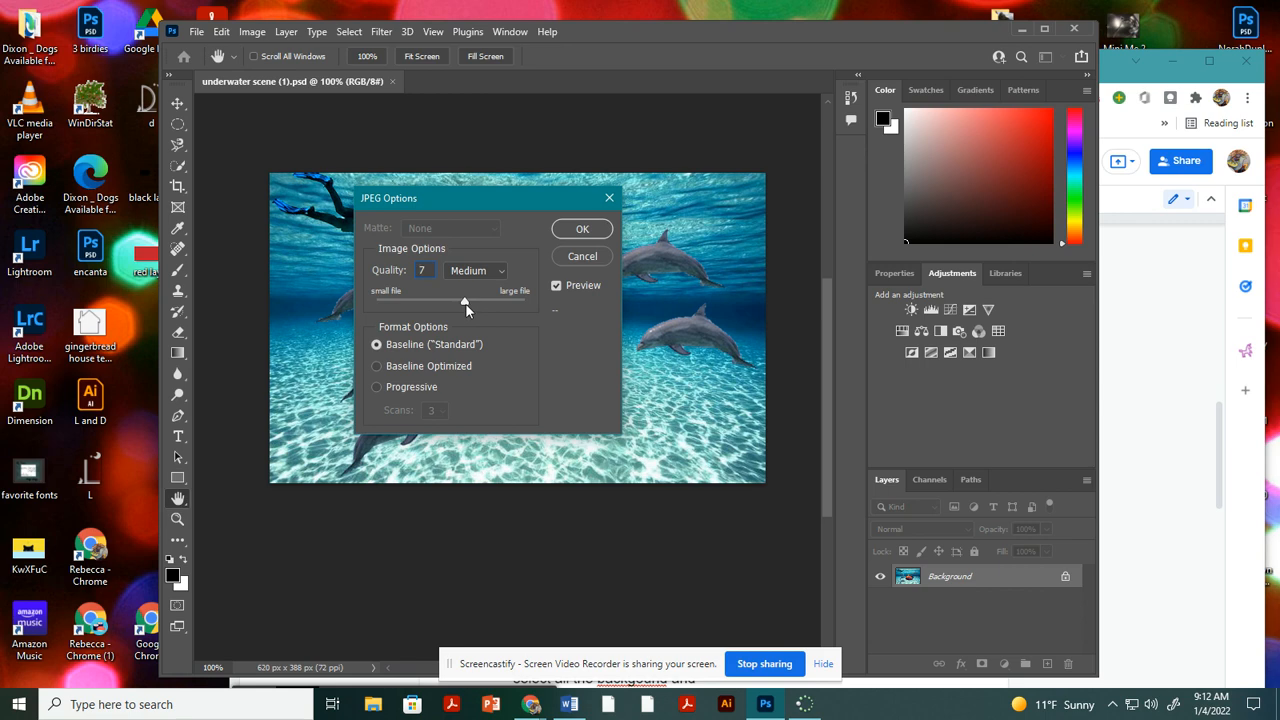
click(582, 231)
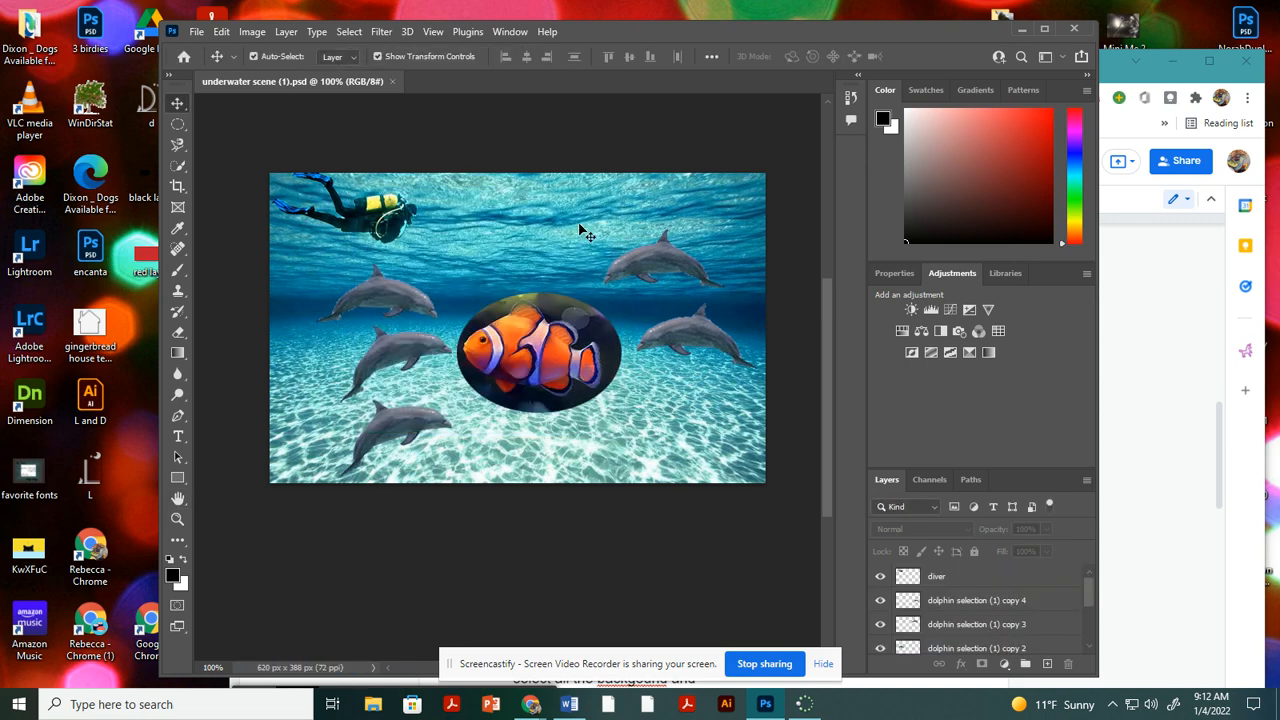